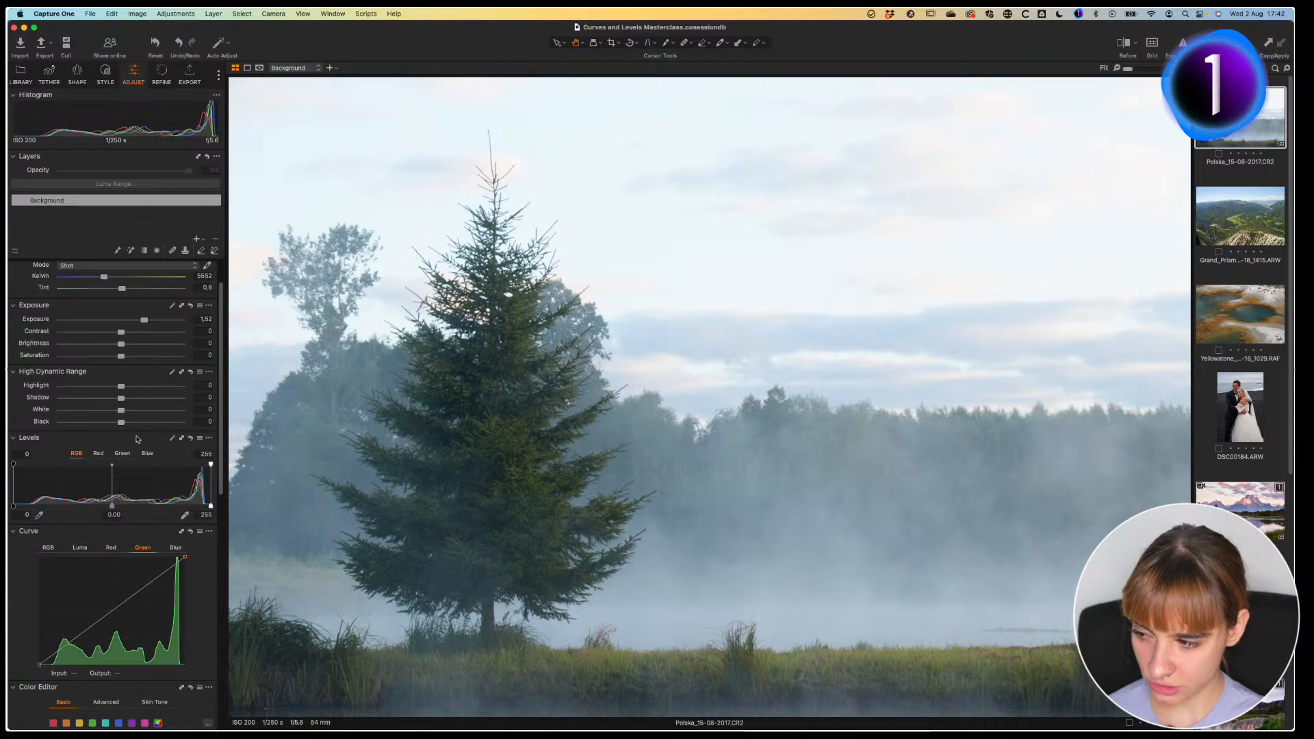
# Step: Auto-adjust the RGB levels of the misty lake photo, and refine the black point to 23 and the white point to 245
pyautogui.click(174, 439)
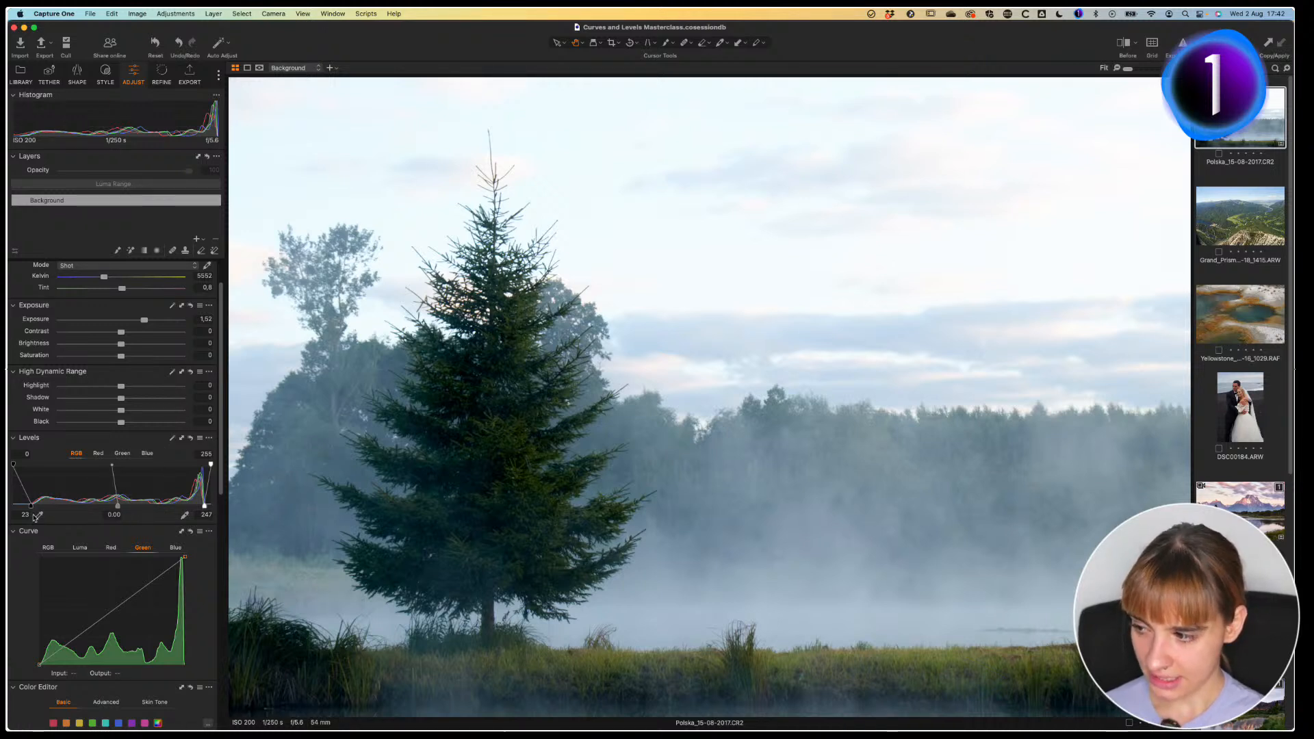
pyautogui.moveTo(27, 508); pyautogui.dragTo(13, 507)
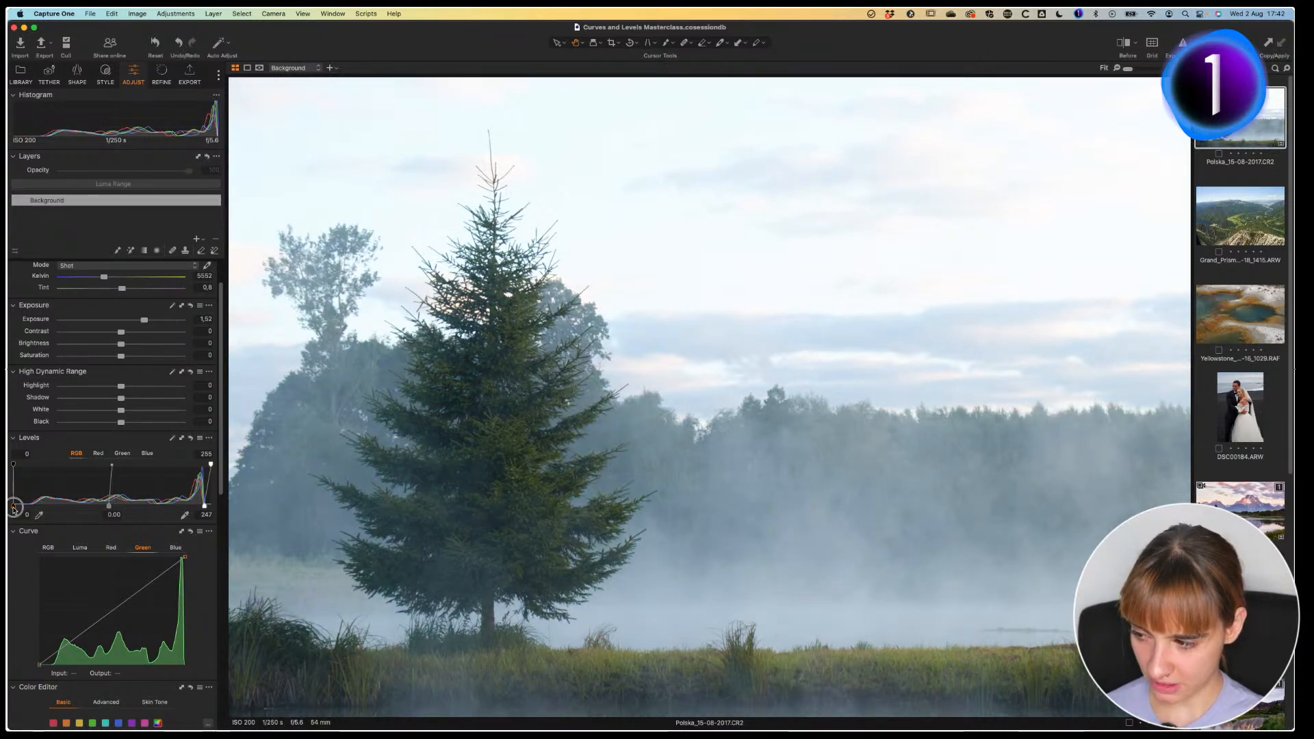
pyautogui.moveTo(13, 507); pyautogui.dragTo(28, 510)
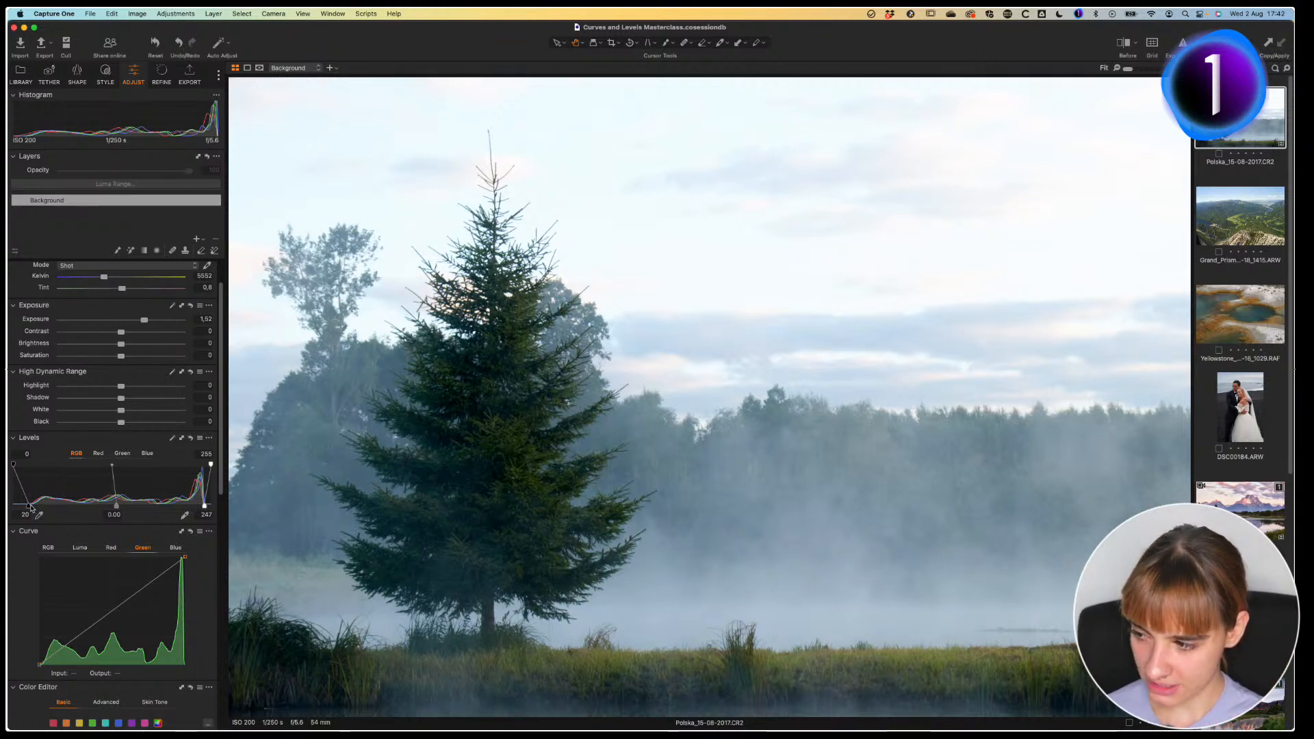
pyautogui.moveTo(29, 513); pyautogui.dragTo(30, 508)
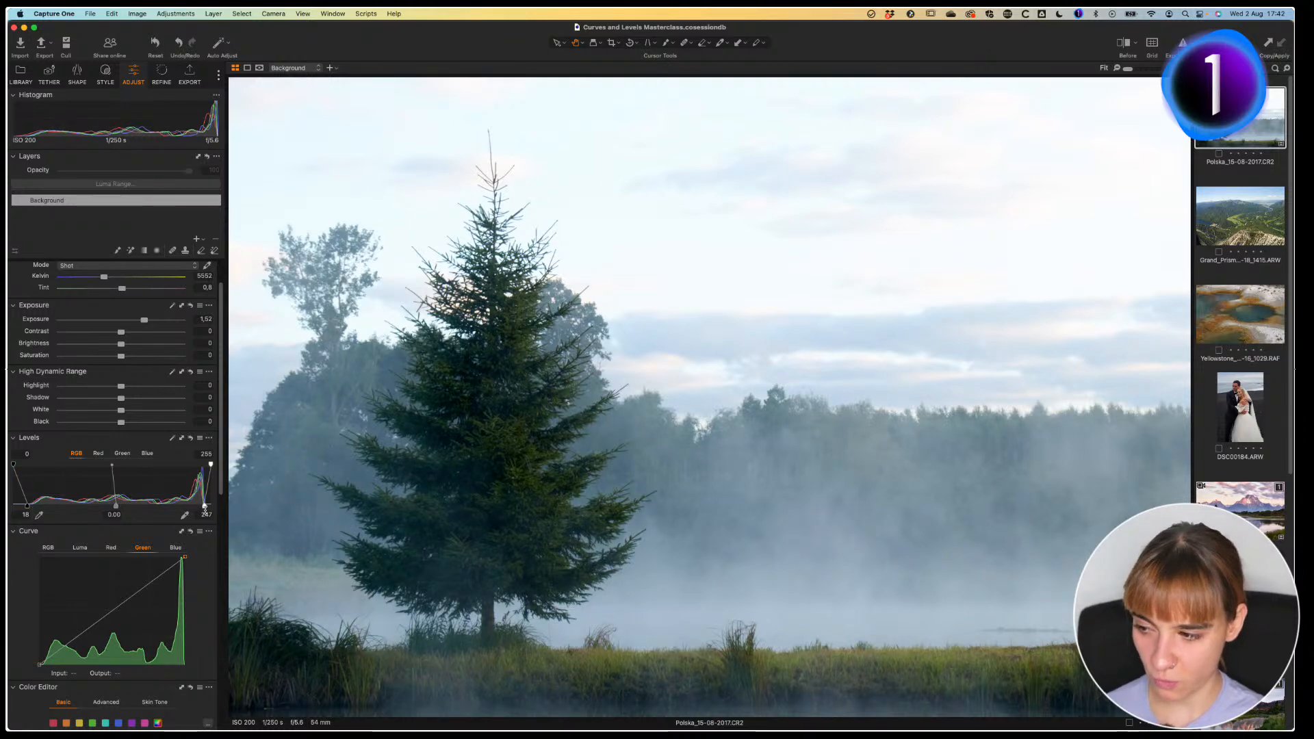
pyautogui.moveTo(204, 510); pyautogui.dragTo(206, 507)
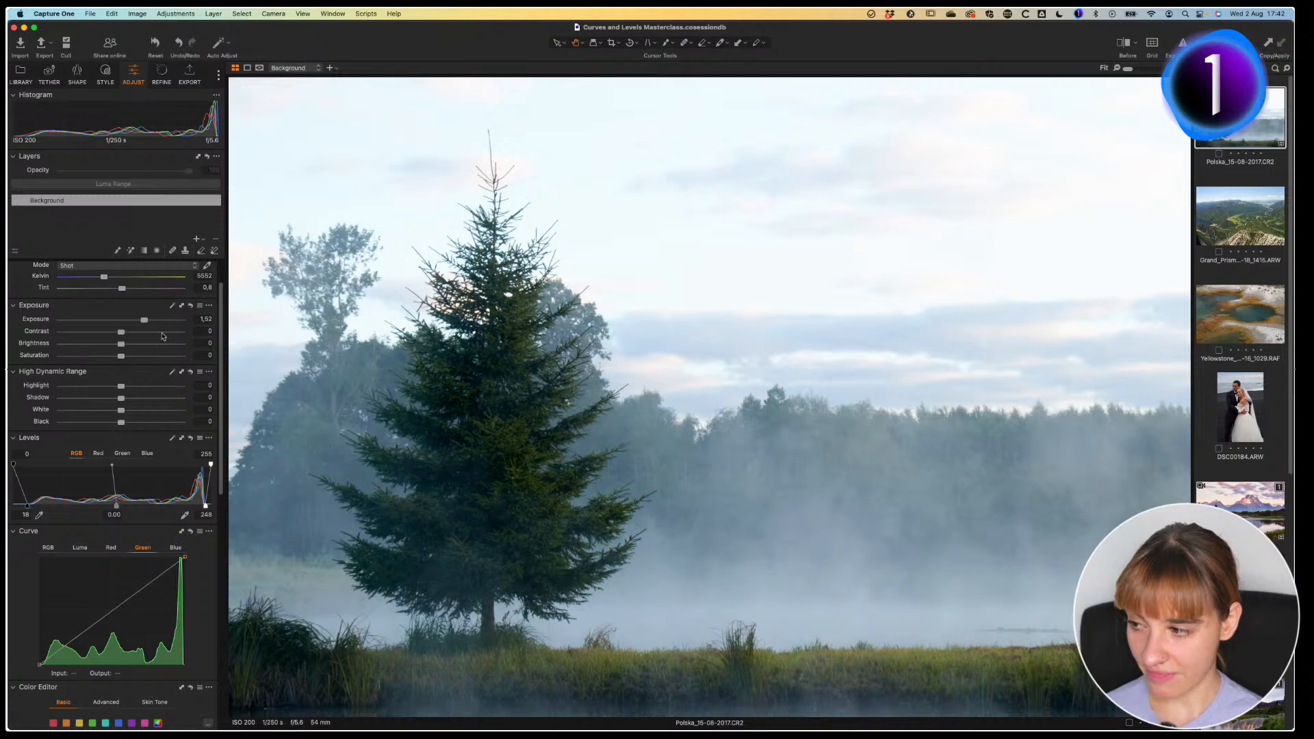
pyautogui.moveTo(27, 508); pyautogui.dragTo(36, 506)
pyautogui.moveTo(205, 507)
pyautogui.mouseDown()
pyautogui.moveTo(182, 507)
pyautogui.moveTo(202, 508)
pyautogui.mouseUp()
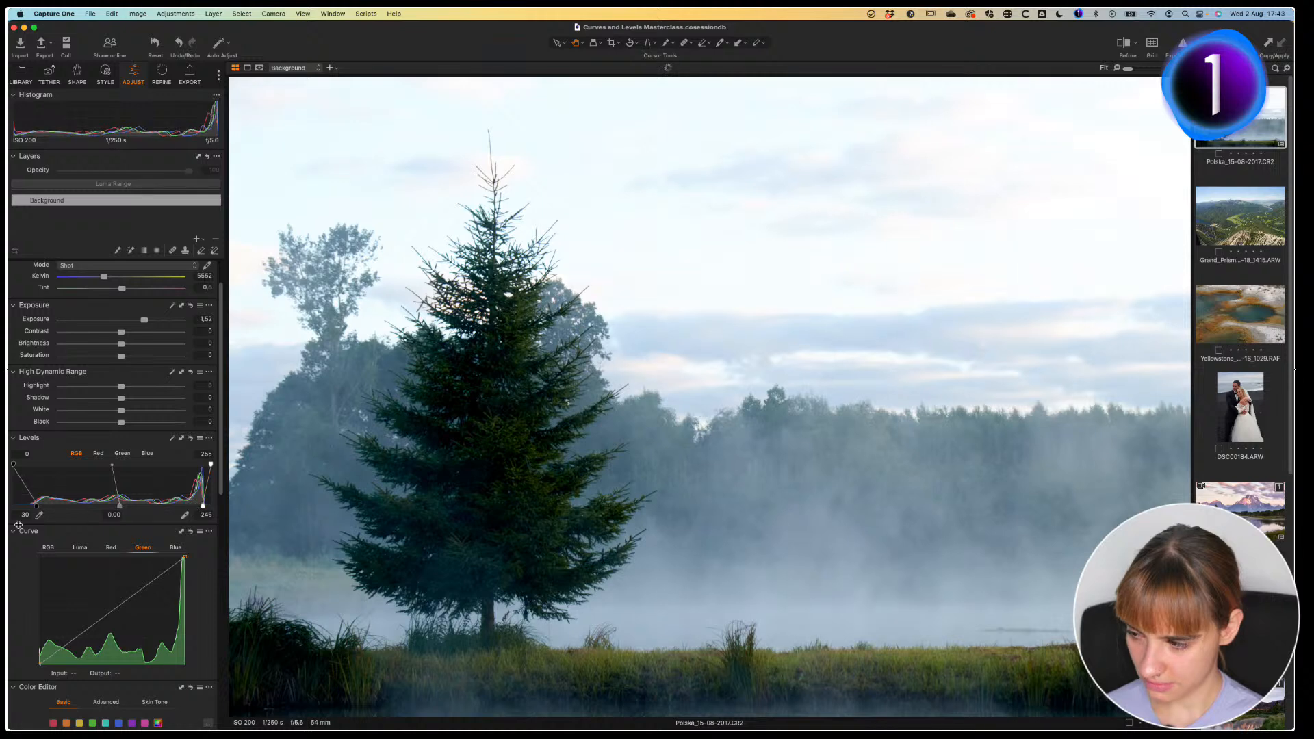
pyautogui.moveTo(36, 508); pyautogui.dragTo(34, 509)
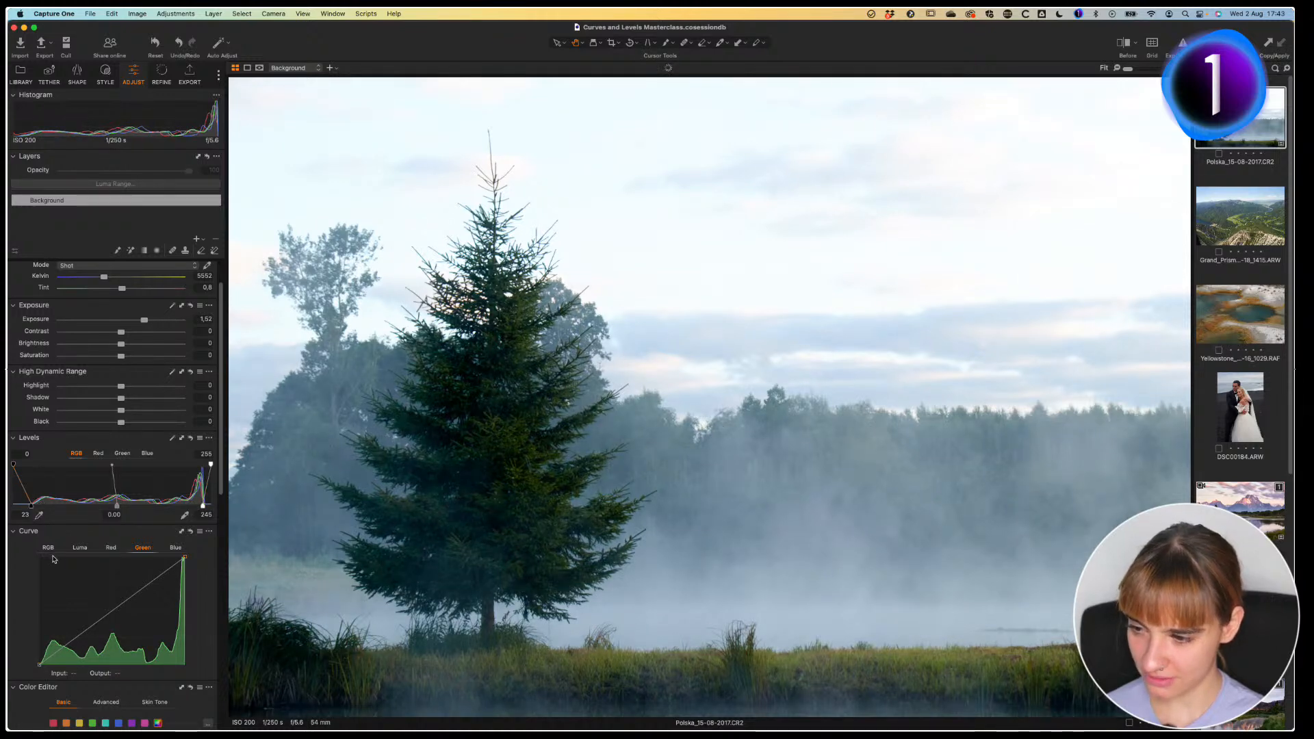
# Step: Set Highlight to -18 and Shadow to 29, and reset the Levels adjustment
pyautogui.moveTo(124, 397)
pyautogui.mouseDown()
pyautogui.moveTo(137, 398)
pyautogui.moveTo(106, 387)
pyautogui.moveTo(139, 397)
pyautogui.mouseUp()
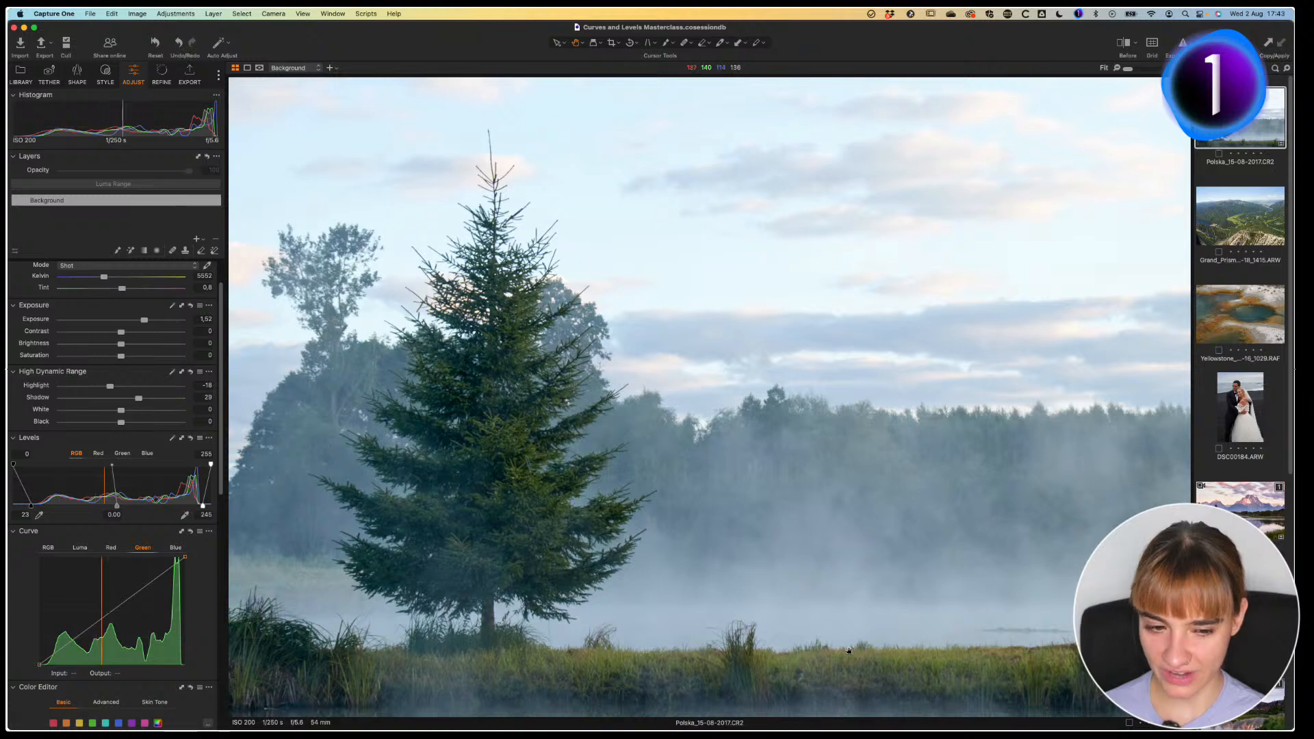
pyautogui.click(191, 439)
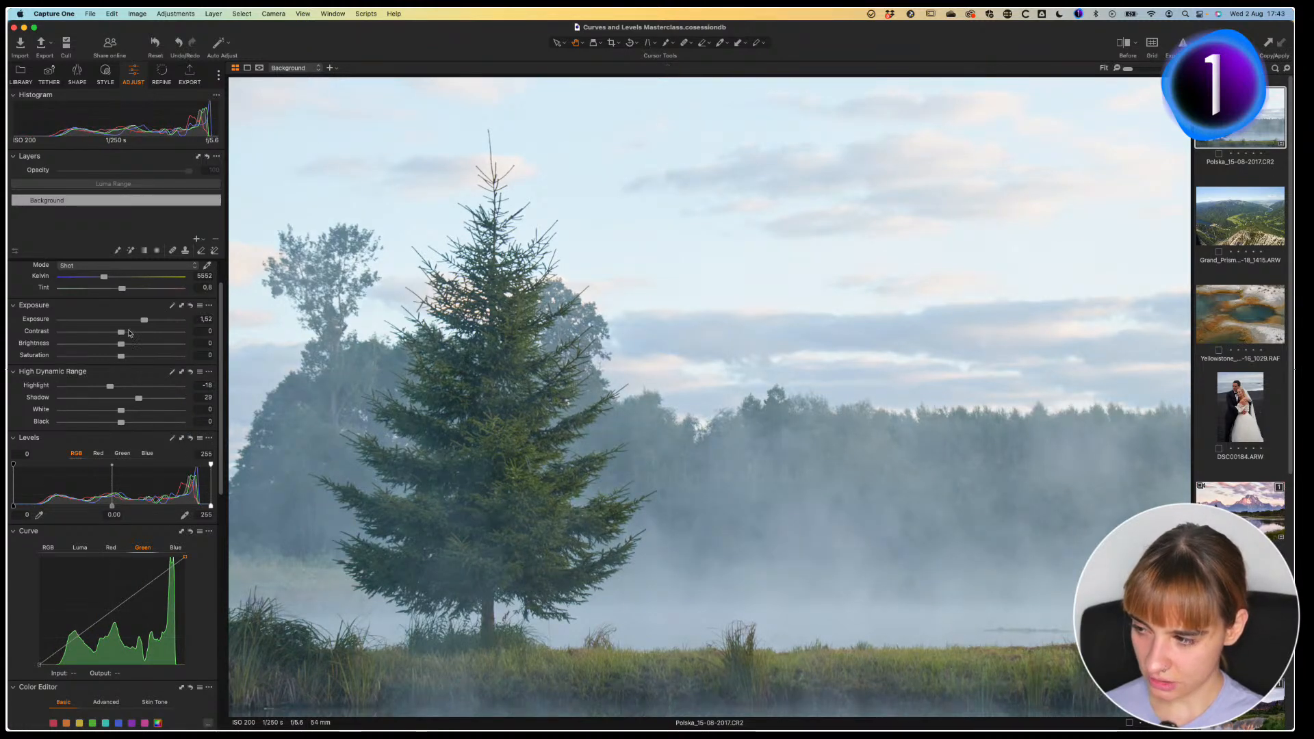
# Step: Try a Contrast of 30, return it to 0, and reset the High Dynamic Range adjustments
pyautogui.moveTo(123, 337); pyautogui.dragTo(154, 338)
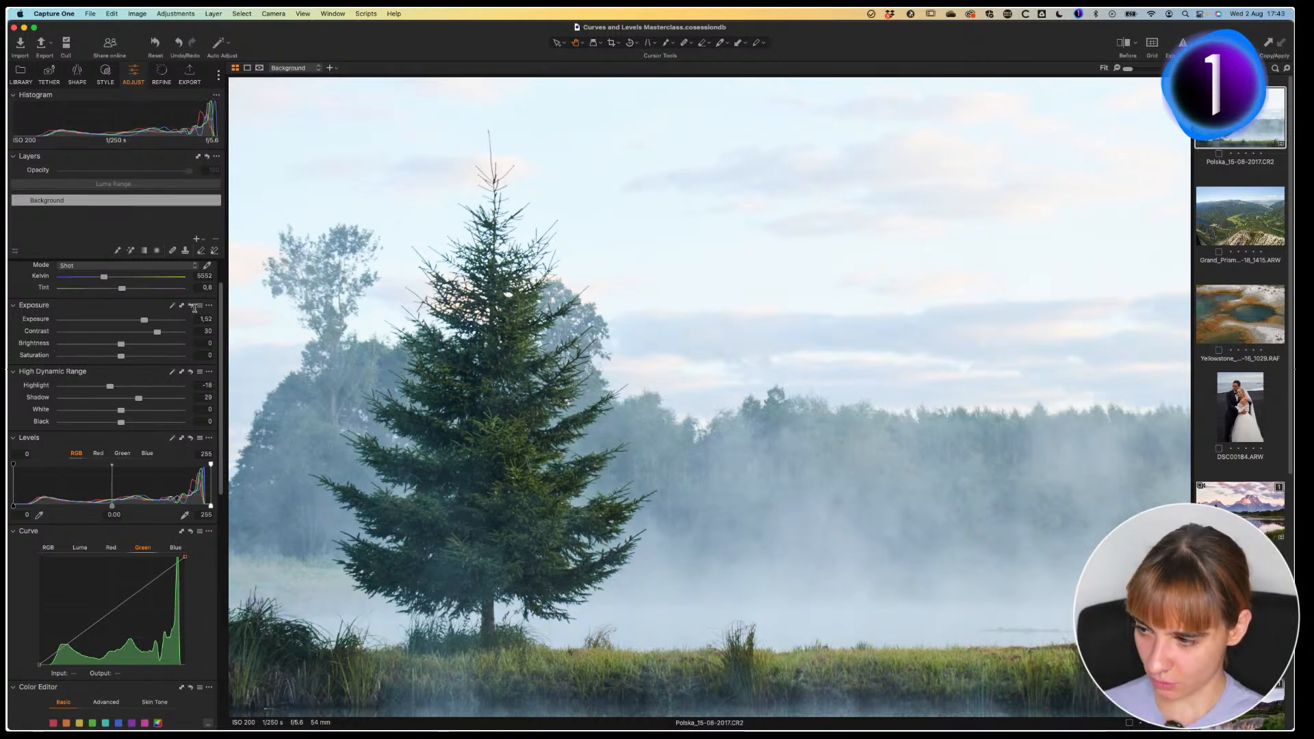
pyautogui.click(206, 331)
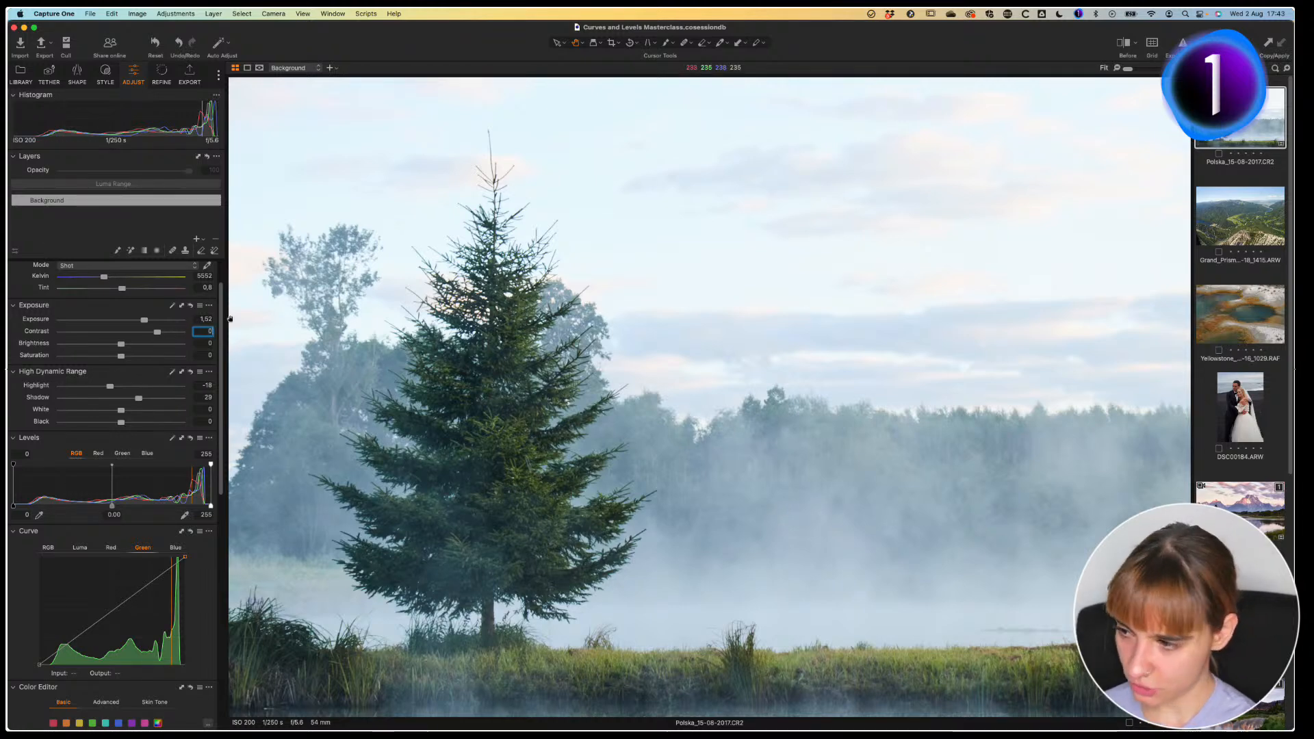
pyautogui.write('0')
pyautogui.press('Return')
pyautogui.click(190, 371)
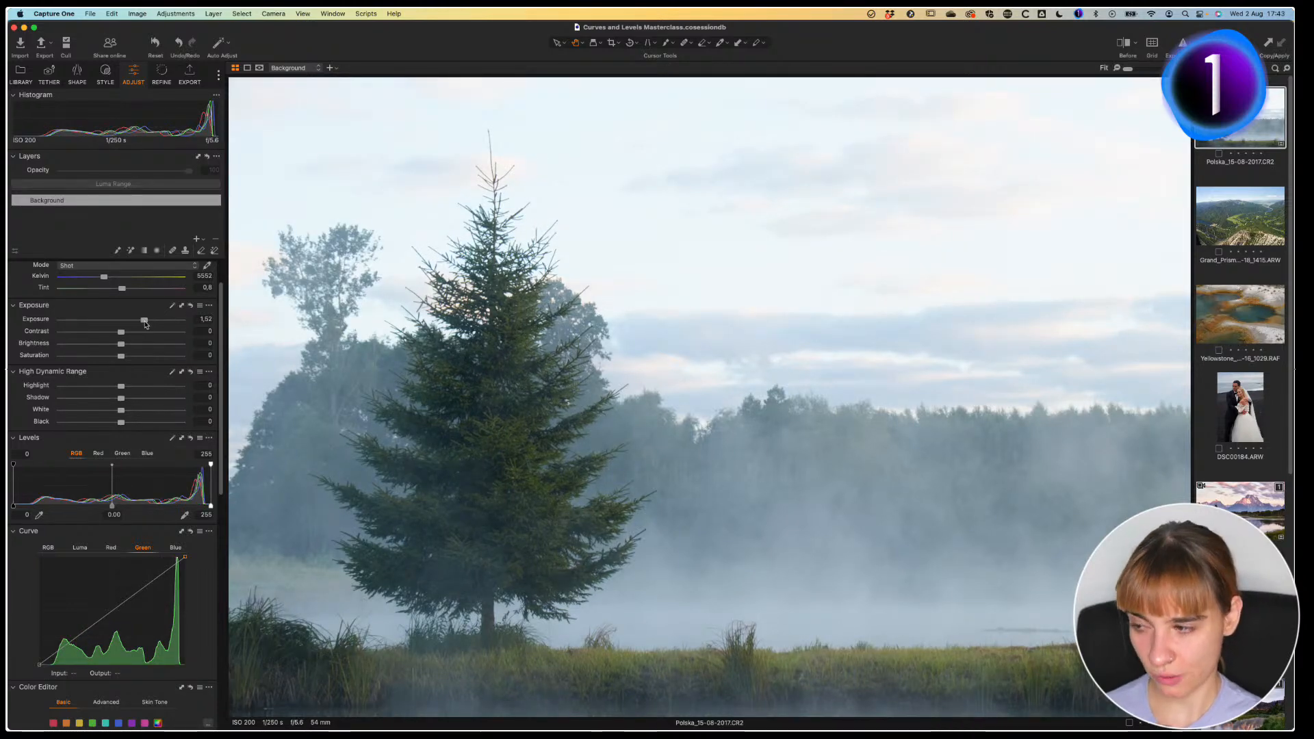
# Step: Lower the Exposure to 1.31 and auto-adjust the levels
pyautogui.moveTo(144, 325); pyautogui.dragTo(140, 325)
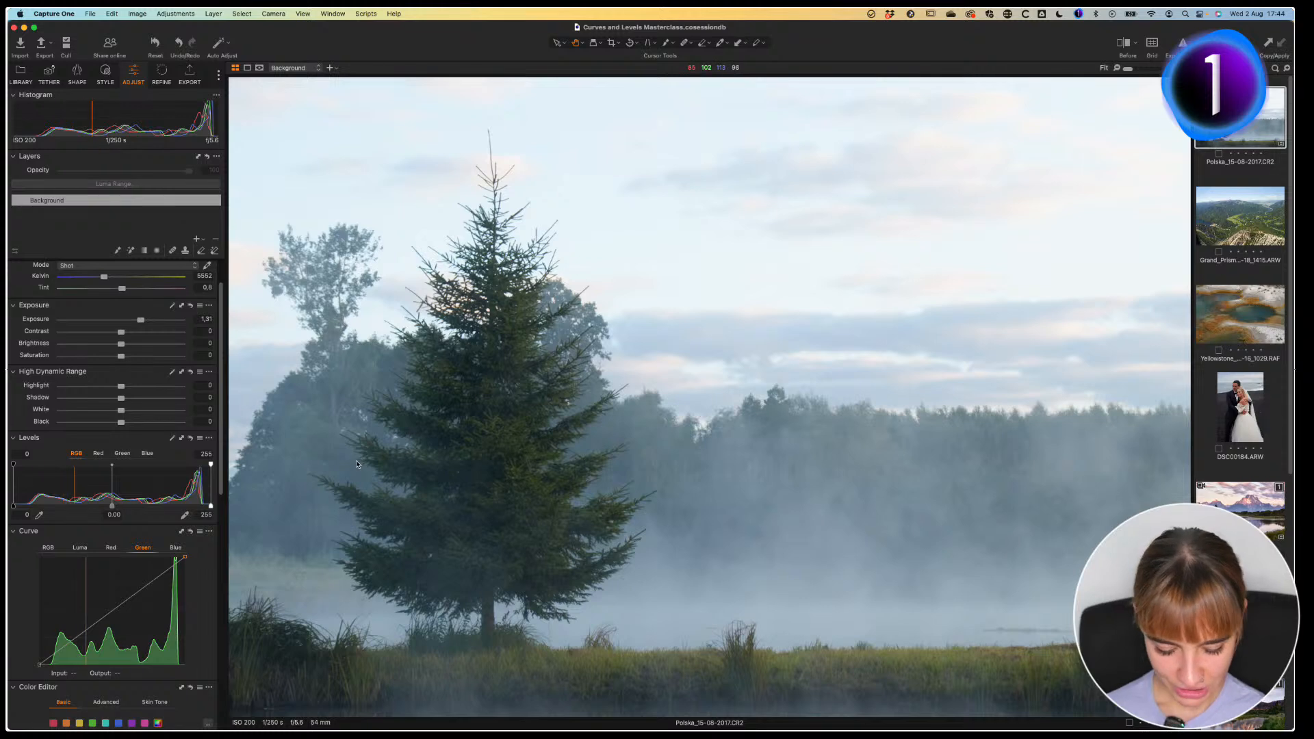
pyautogui.click(172, 440)
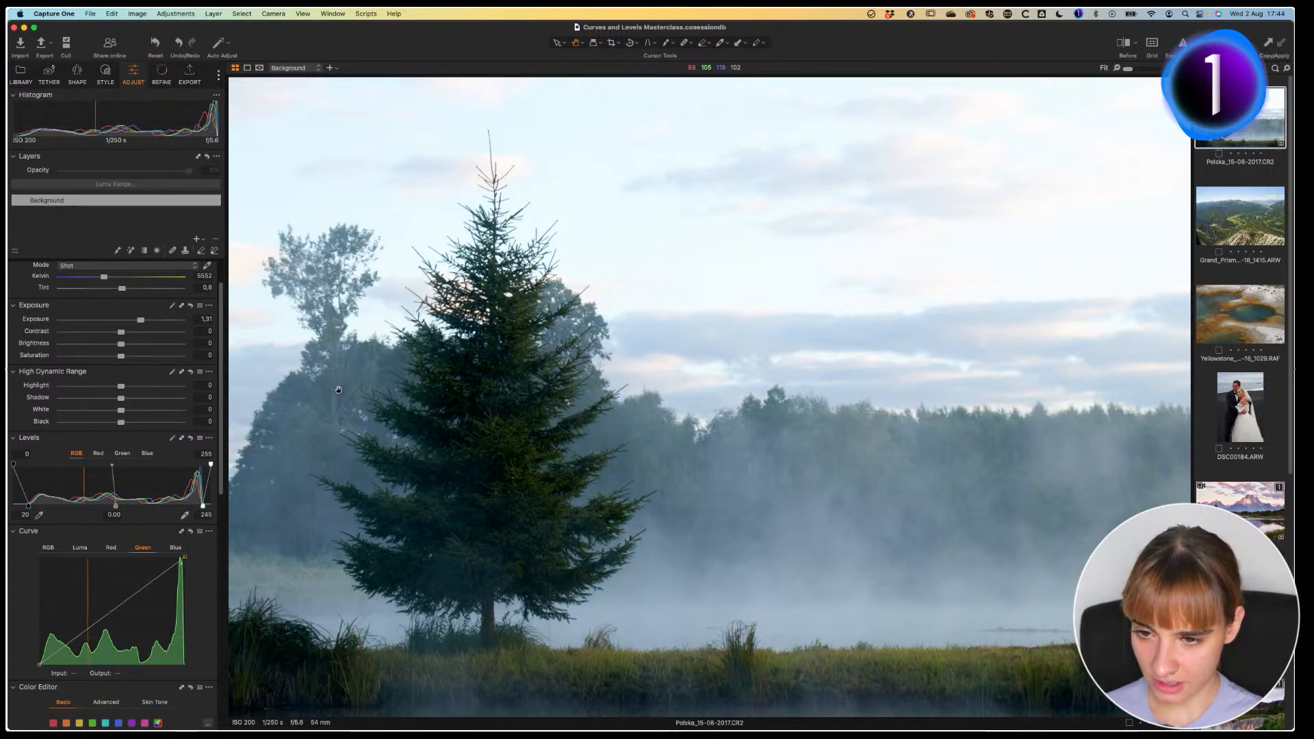
# Step: Set Highlight to -22 and Shadow to 51, and tighten the RGB levels to a black point of 30 and a white point of 238
pyautogui.moveTo(121, 398); pyautogui.dragTo(150, 401)
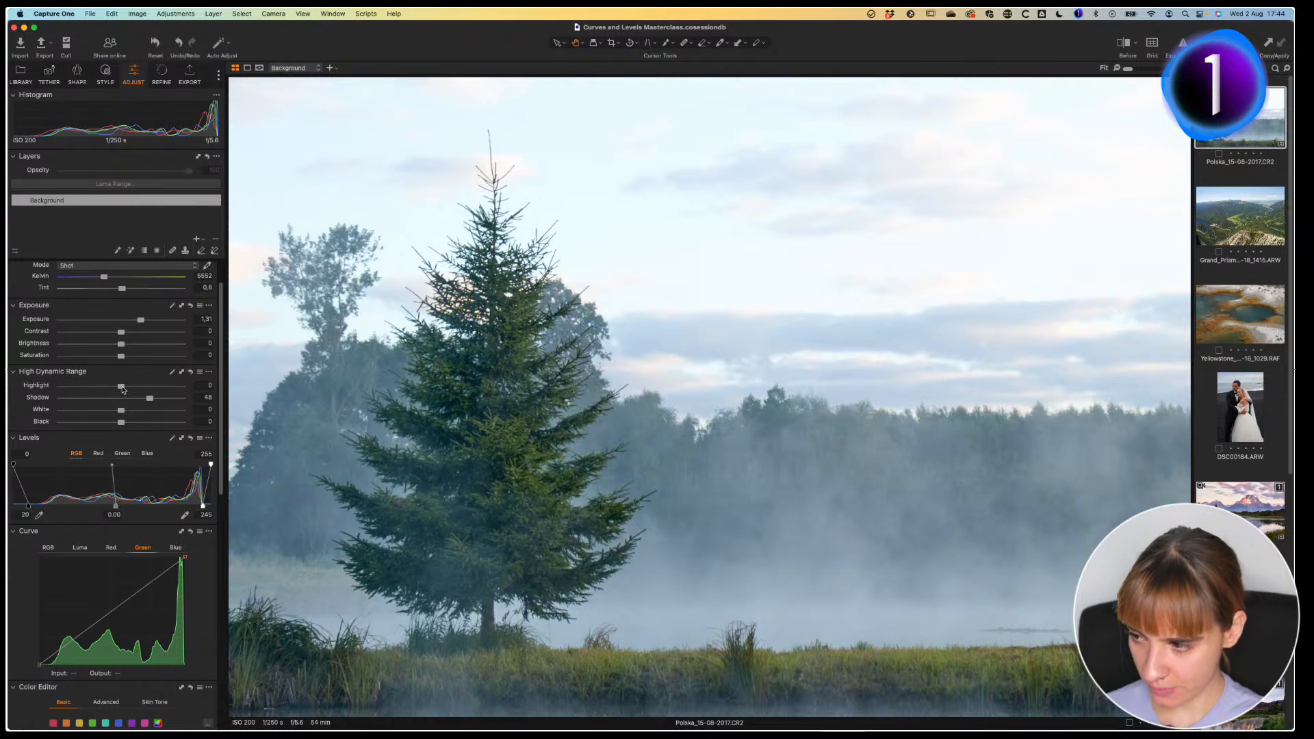
pyautogui.moveTo(123, 391); pyautogui.dragTo(110, 391)
pyautogui.moveTo(205, 505); pyautogui.dragTo(197, 507)
pyautogui.moveTo(29, 507); pyautogui.dragTo(37, 506)
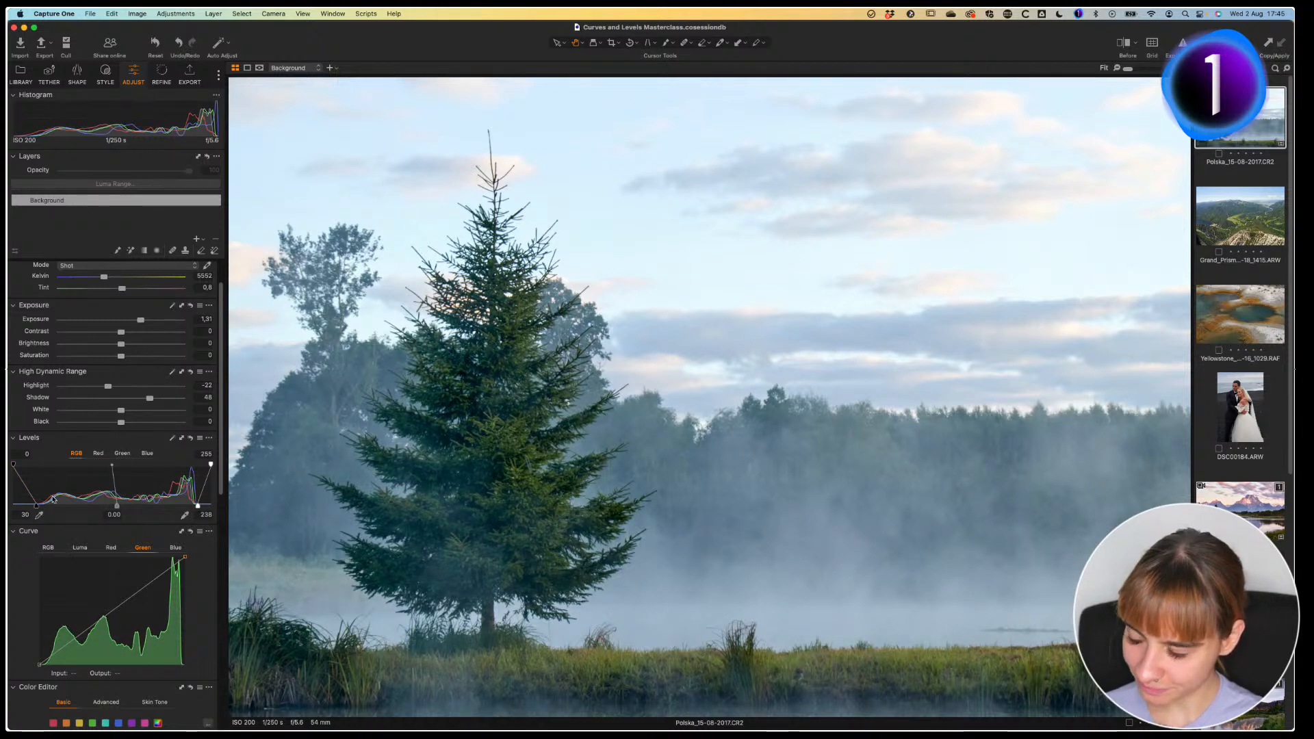
pyautogui.moveTo(149, 397); pyautogui.dragTo(152, 403)
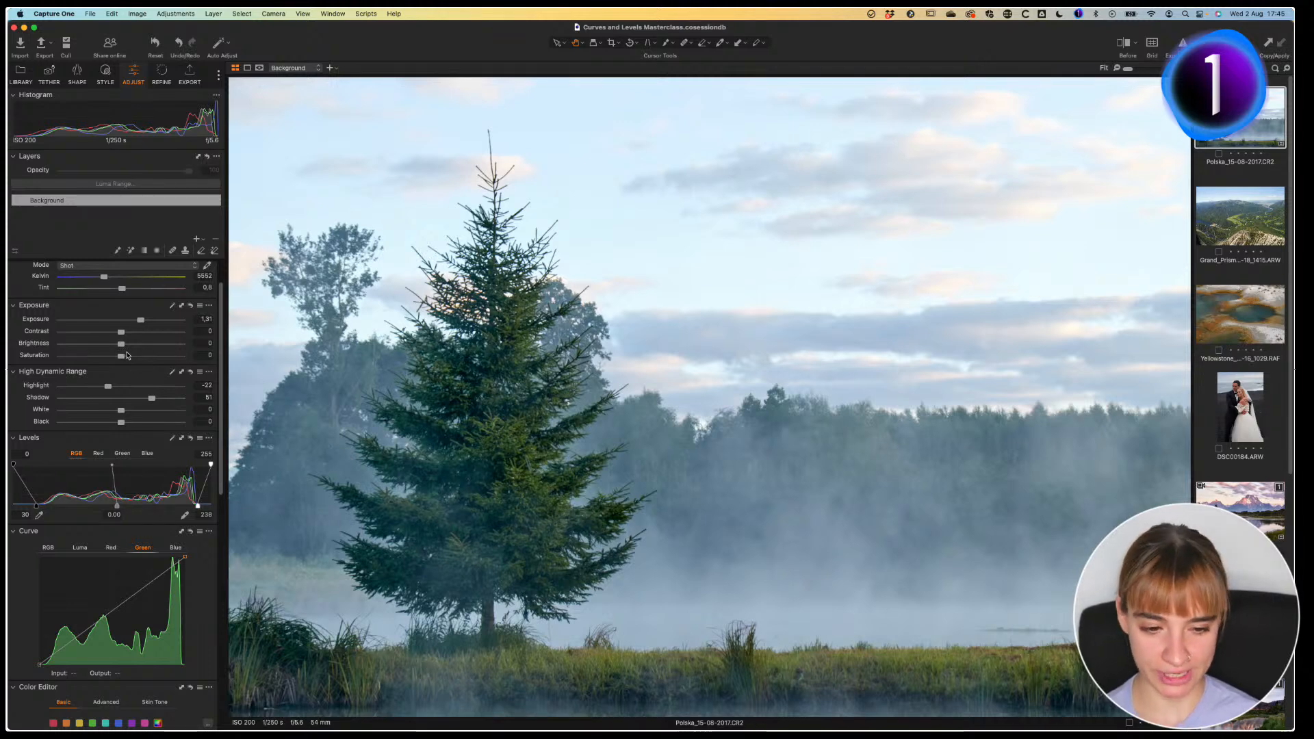
# Step: Try a Brightness of 22 and reset it to 0
pyautogui.moveTo(124, 346); pyautogui.dragTo(152, 349)
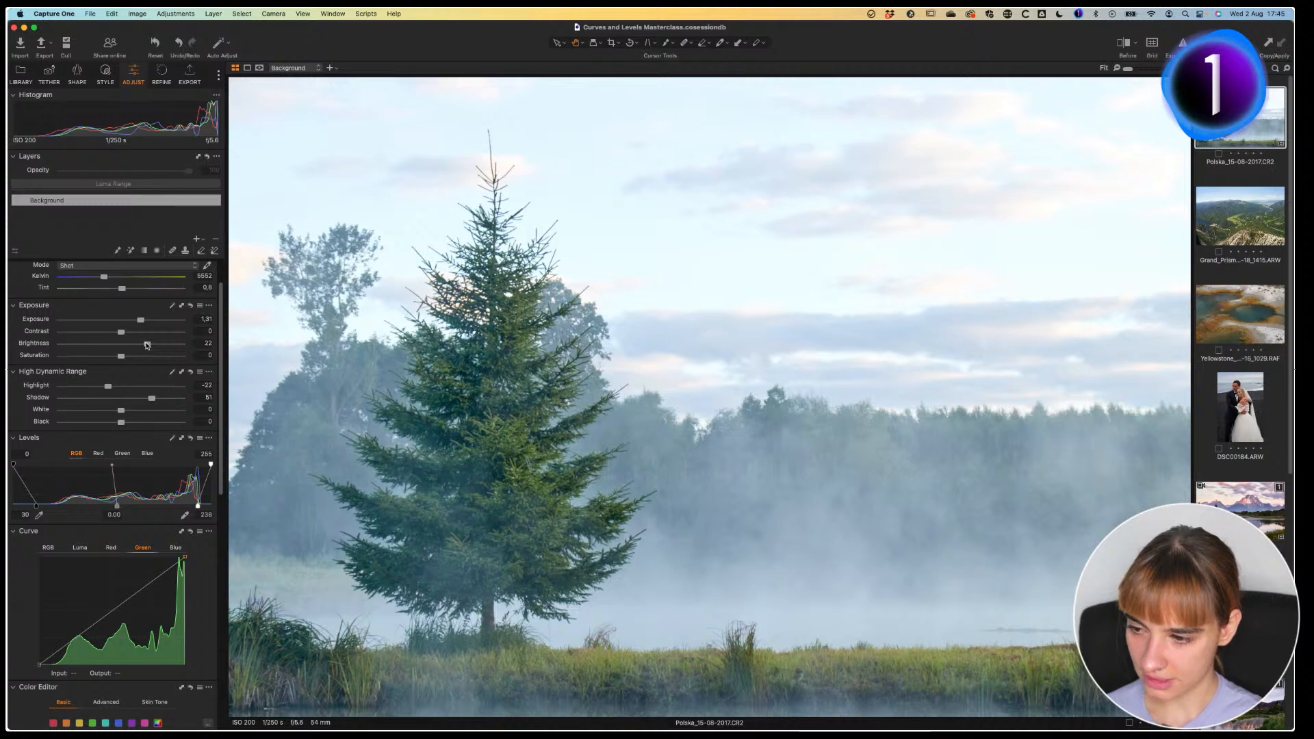
pyautogui.doubleClick(147, 345)
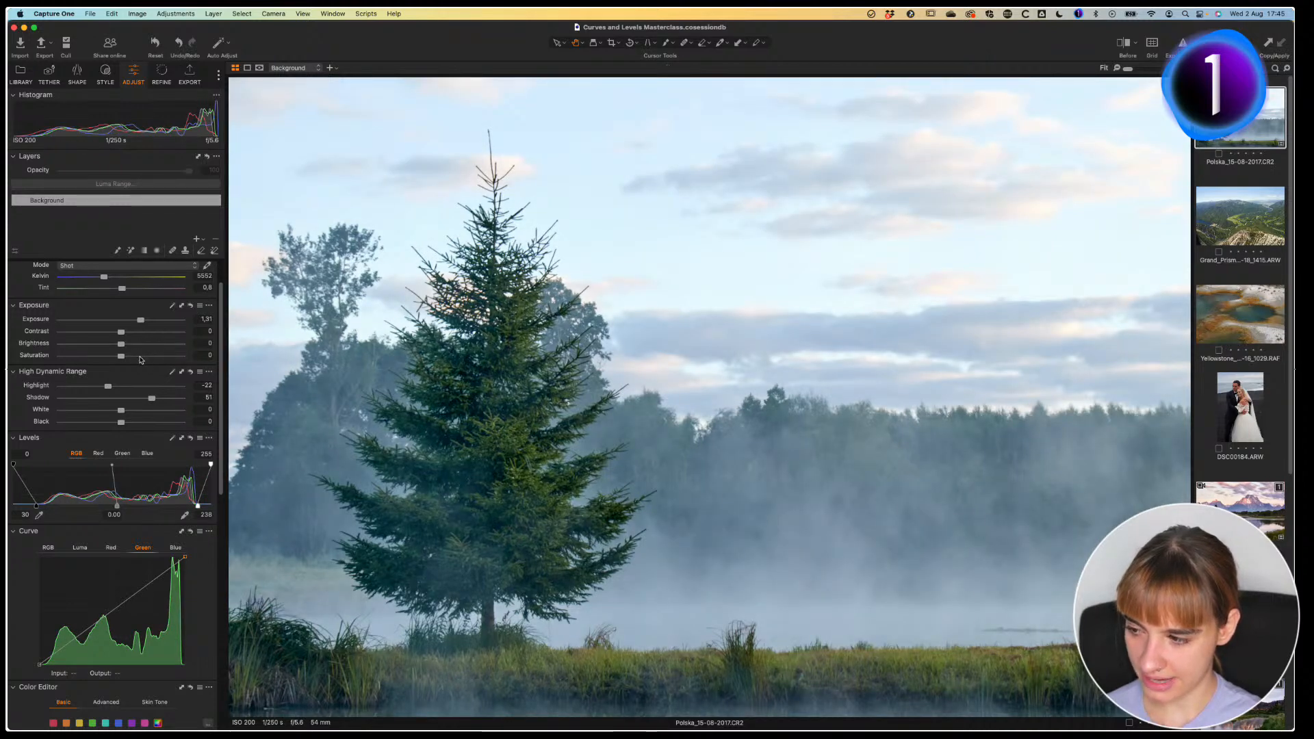
# Step: Try darker and brighter midtones in the RGB levels, settle on a midtone value of 0.09, and set the black point to 32
pyautogui.click(114, 508)
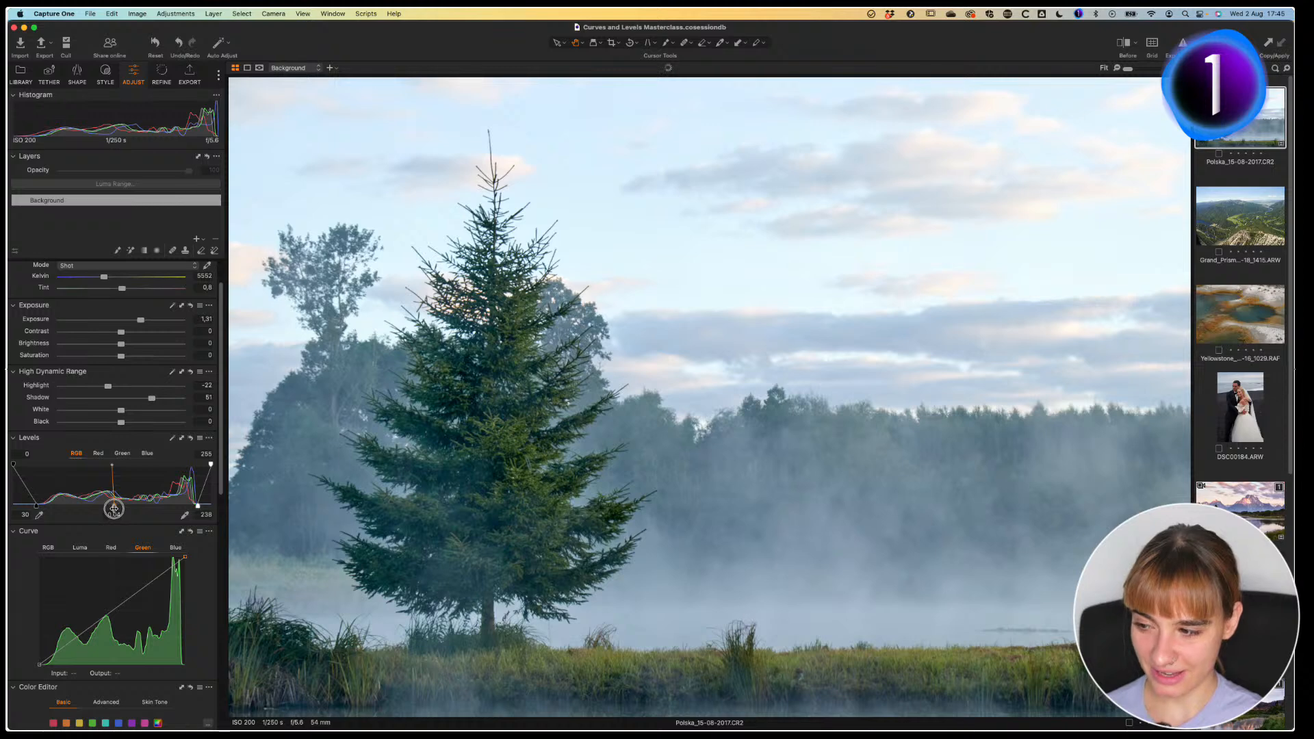
pyautogui.moveTo(114, 508); pyautogui.dragTo(142, 507)
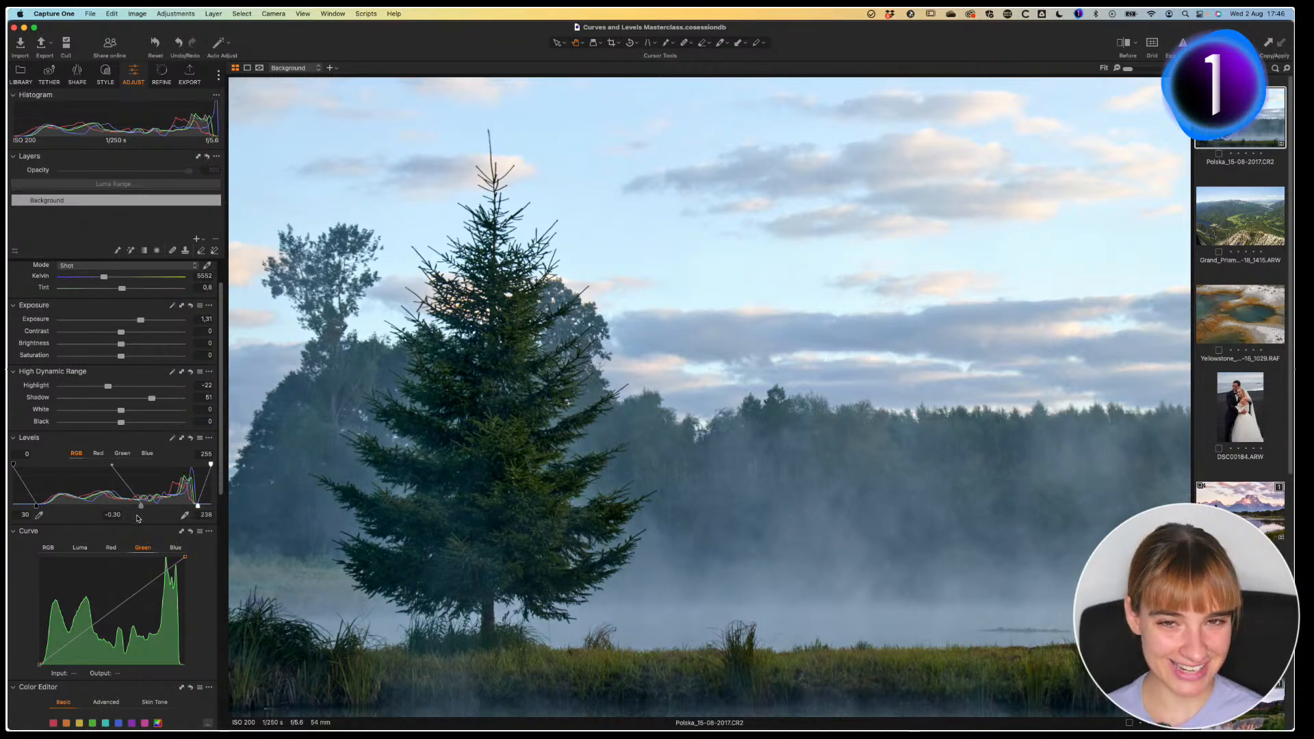
pyautogui.moveTo(142, 507); pyautogui.dragTo(99, 510)
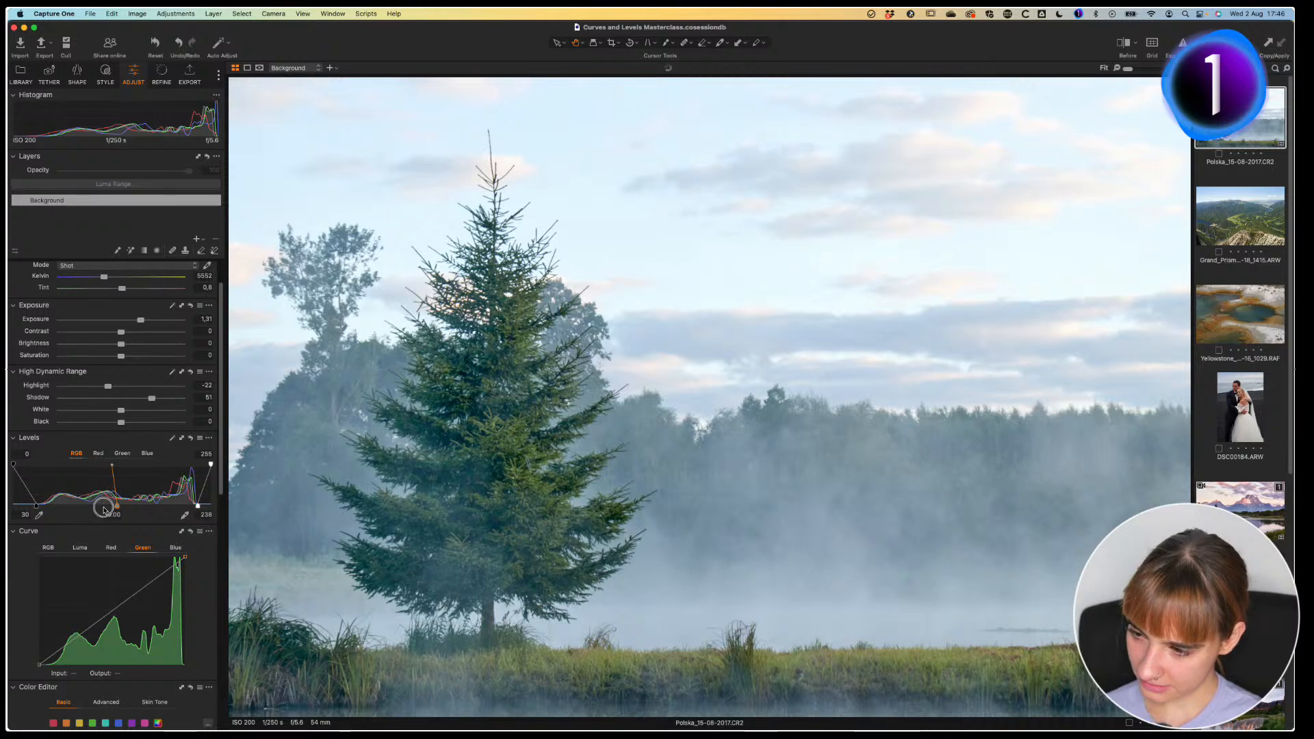
pyautogui.doubleClick(106, 510)
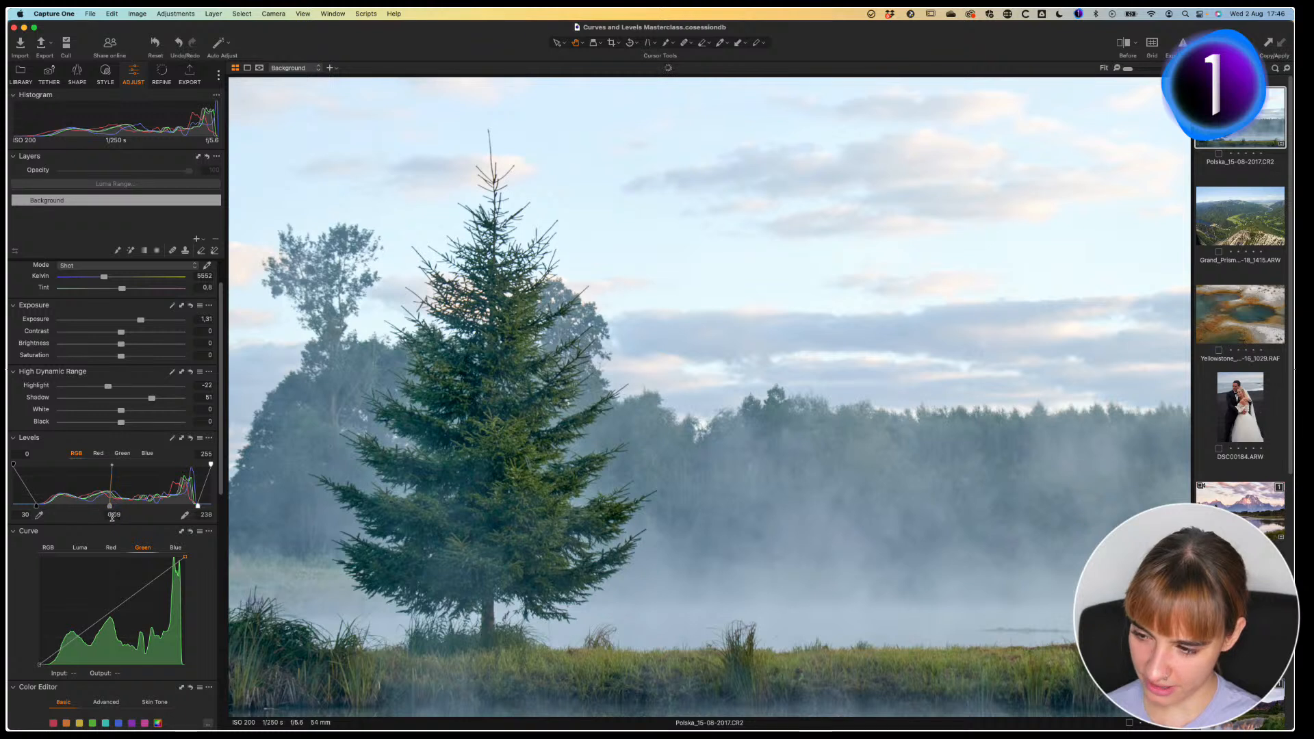
pyautogui.moveTo(36, 506); pyautogui.dragTo(39, 505)
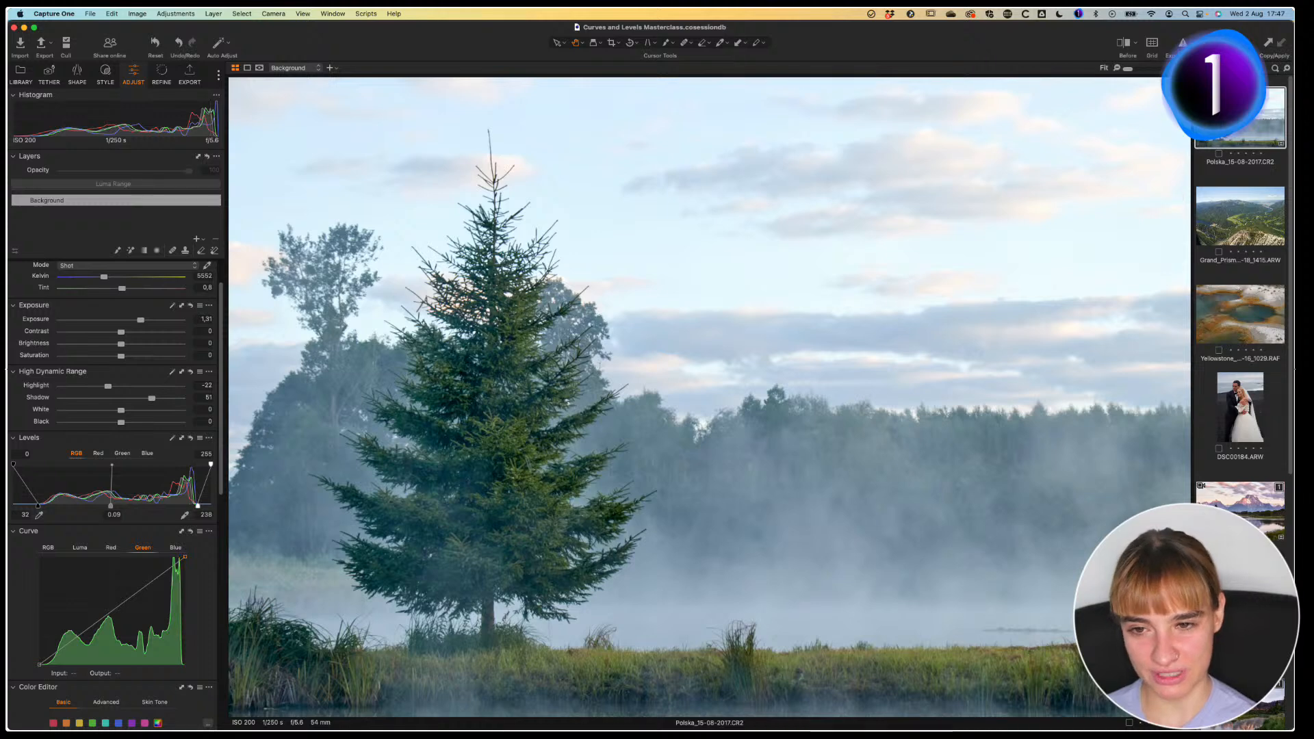
# Step: Clone the variant of the lake photo and reset the levels on the clone
pyautogui.rightClick(1232, 117)
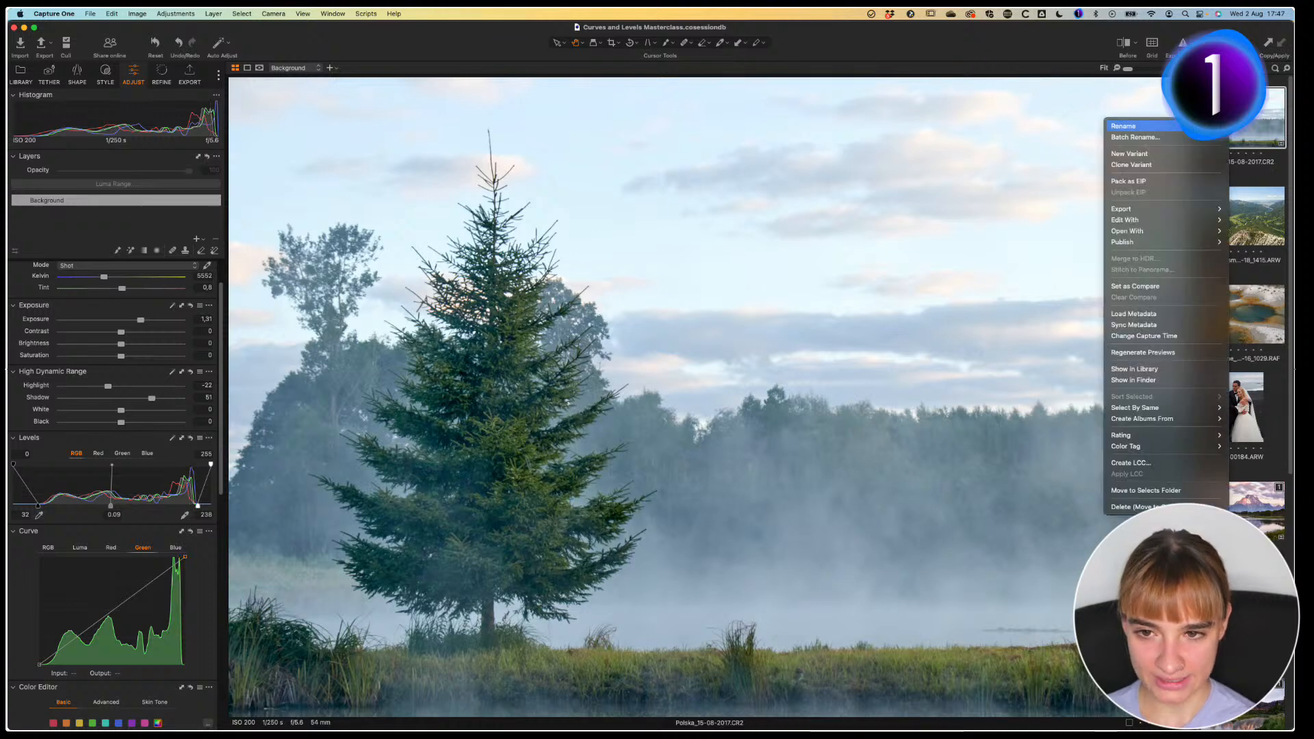
pyautogui.click(1168, 167)
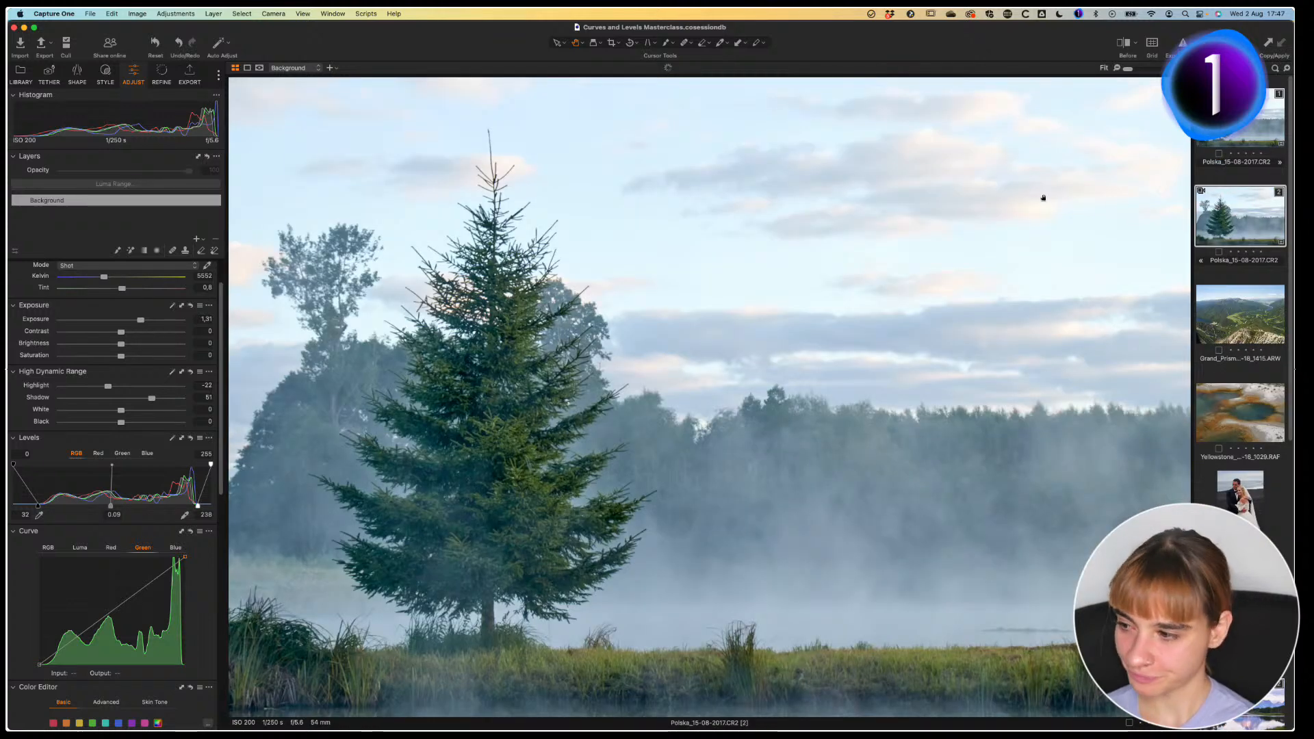
pyautogui.click(190, 439)
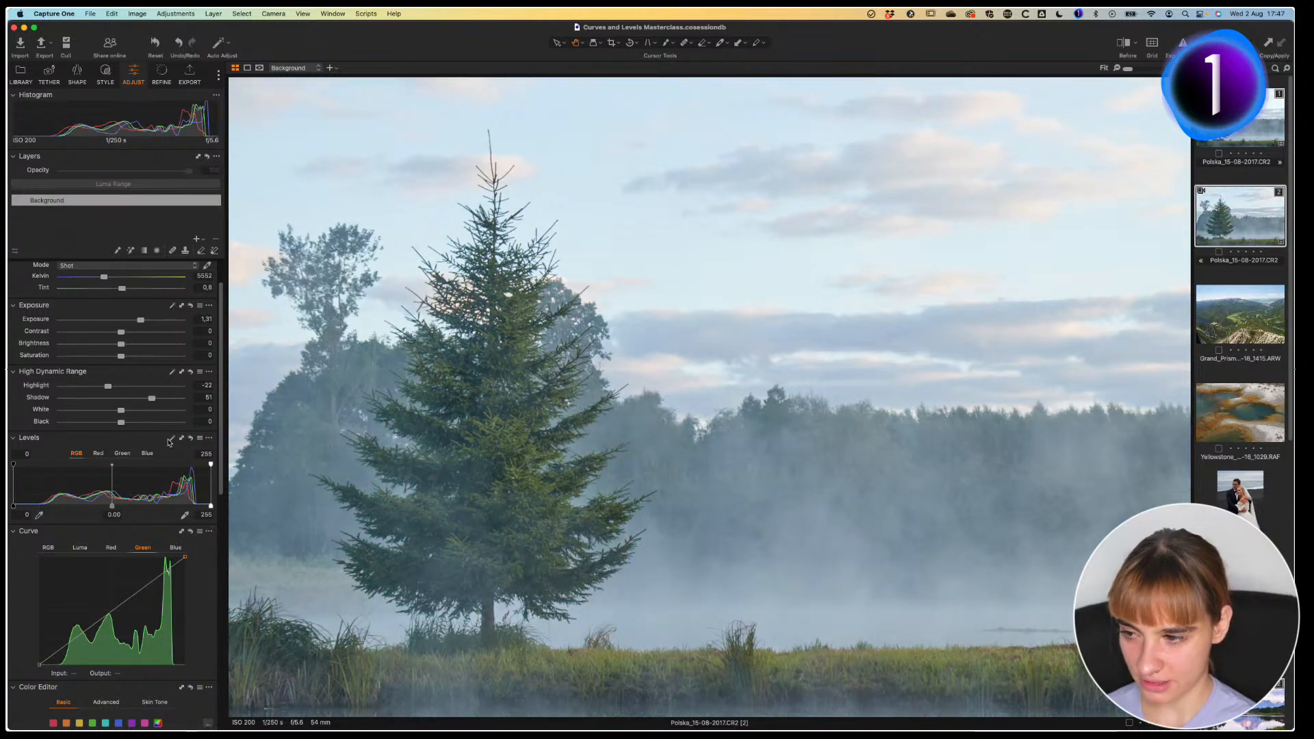
# Step: Set the cloned variant's Contrast to 25, Brightness to 7 and Shadow to 47
pyautogui.moveTo(121, 335)
pyautogui.mouseDown()
pyautogui.moveTo(151, 332)
pyautogui.moveTo(135, 344)
pyautogui.mouseUp()
pyautogui.moveTo(151, 398); pyautogui.dragTo(153, 398)
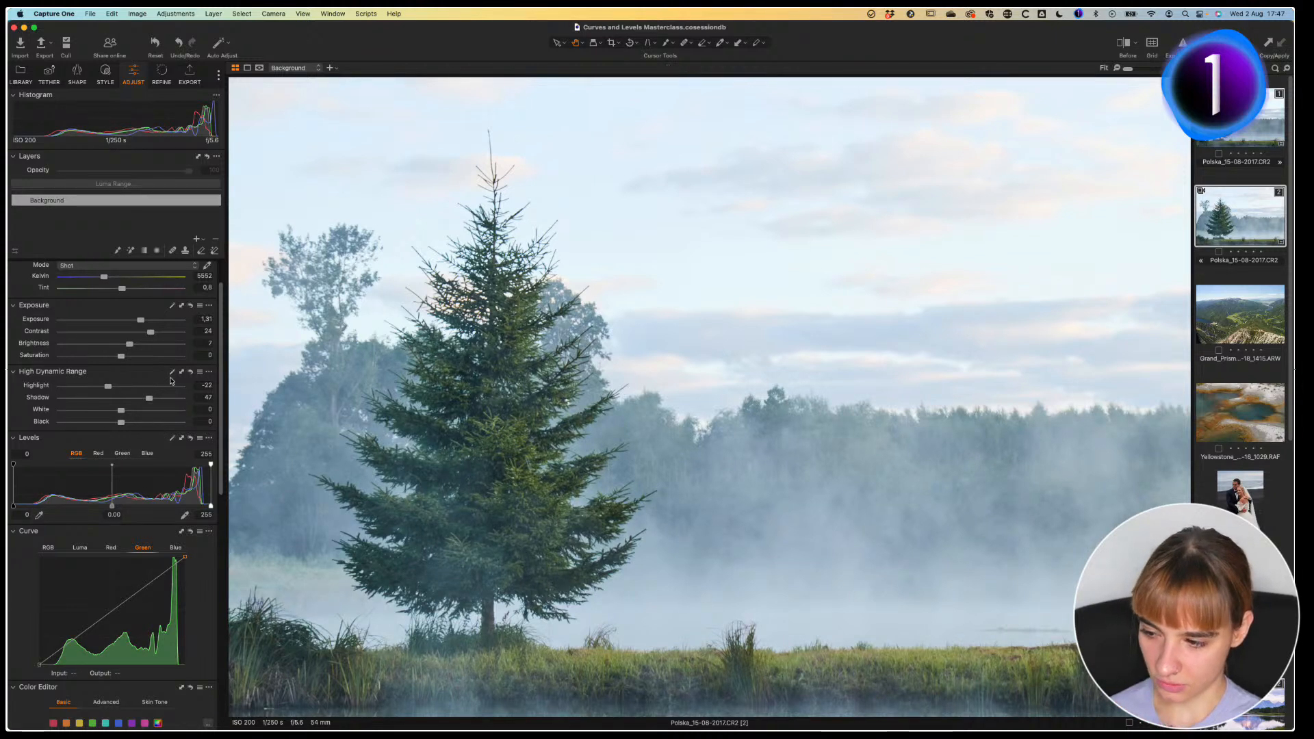
pyautogui.moveTo(150, 332); pyautogui.dragTo(152, 332)
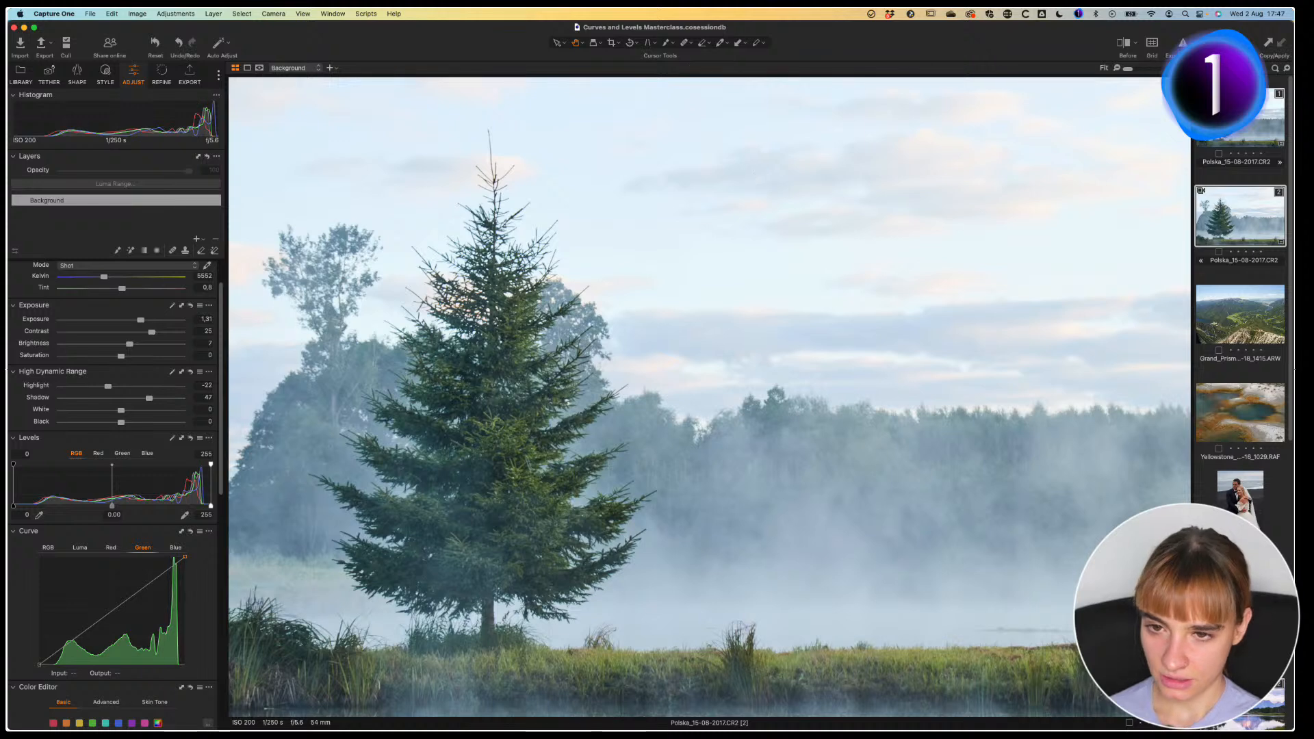
# Step: Compare the two variants side by side in full screen, inspecting the tree's detail up close, and return to the first variant alone
pyautogui.keyDown('super'); pyautogui.click(1251, 147); pyautogui.keyUp('super')
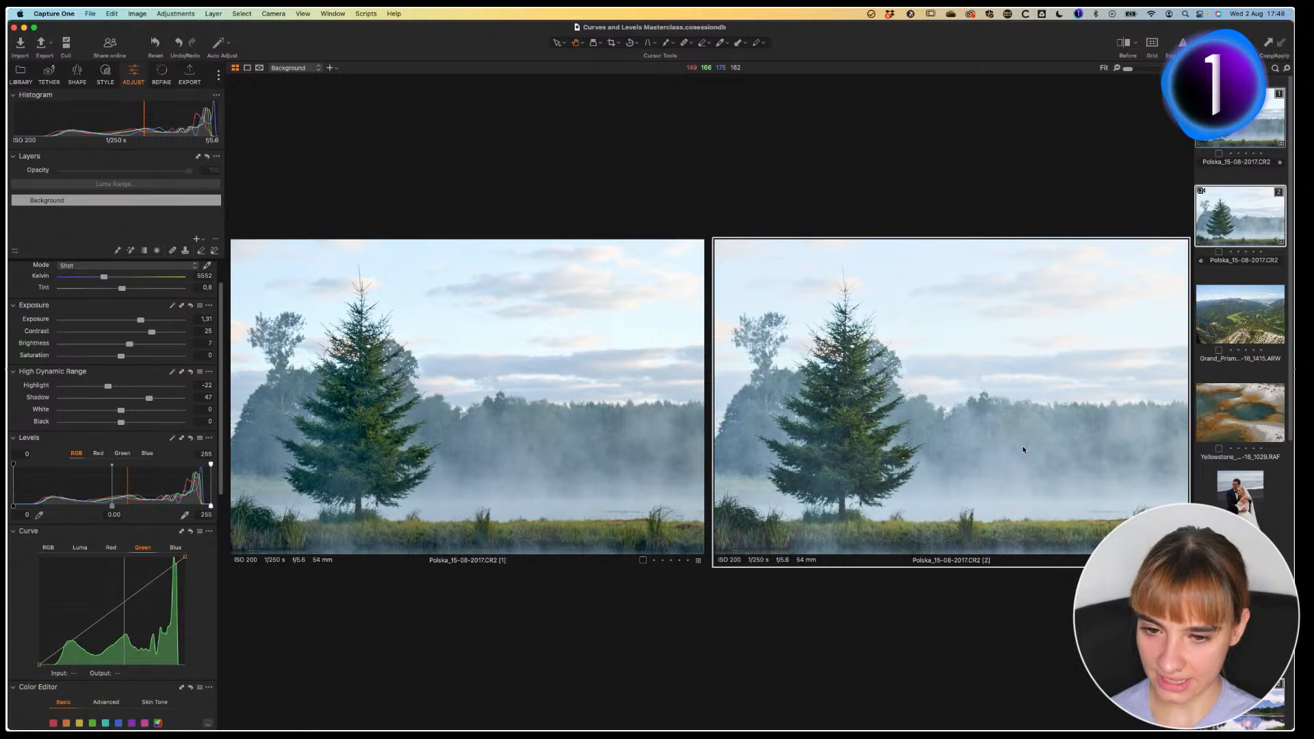
pyautogui.press('ctrl+super+f')
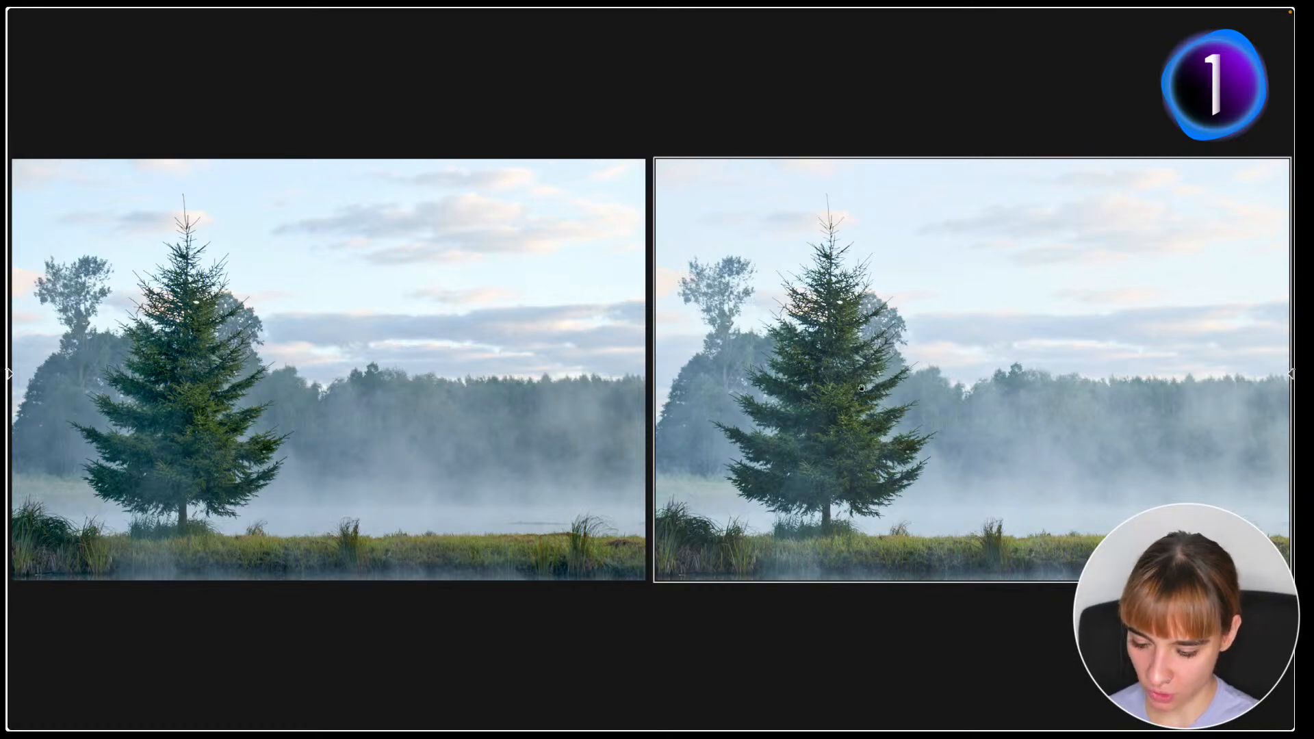
pyautogui.click(776, 409)
pyautogui.moveTo(1027, 439); pyautogui.dragTo(807, 476)
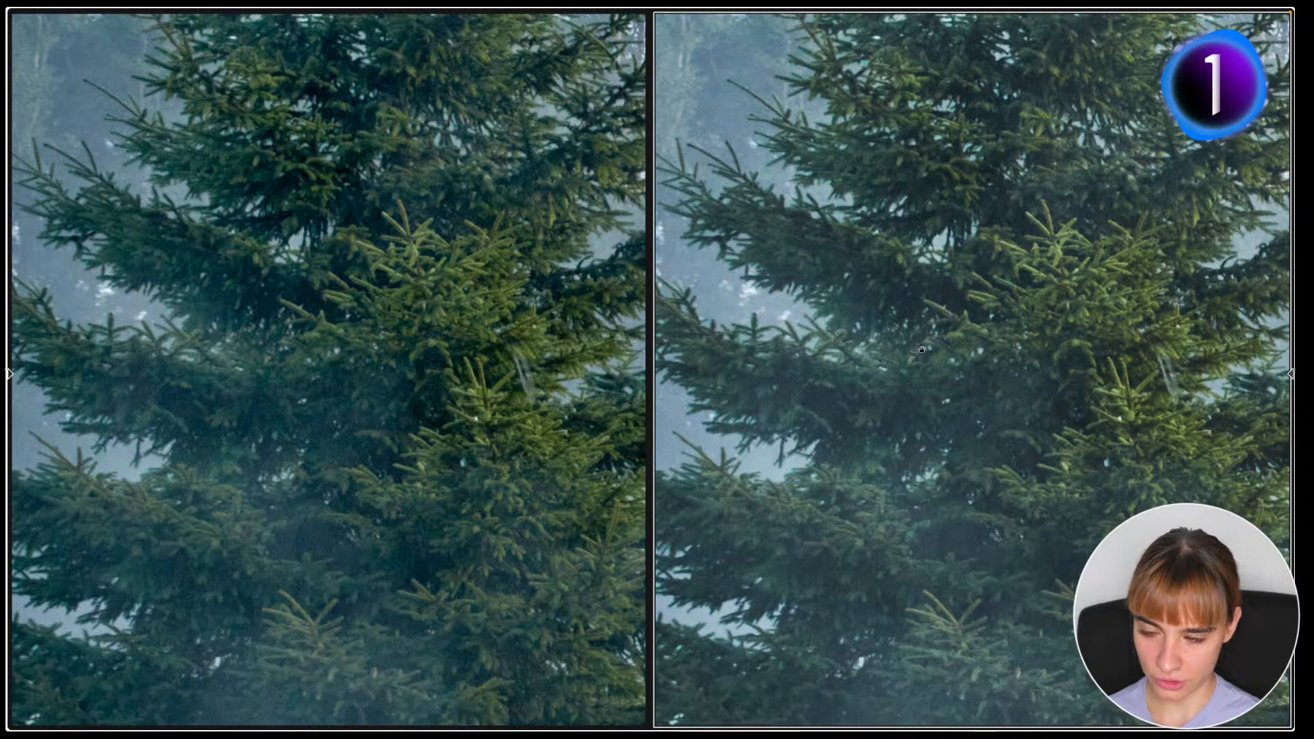
pyautogui.press('z')
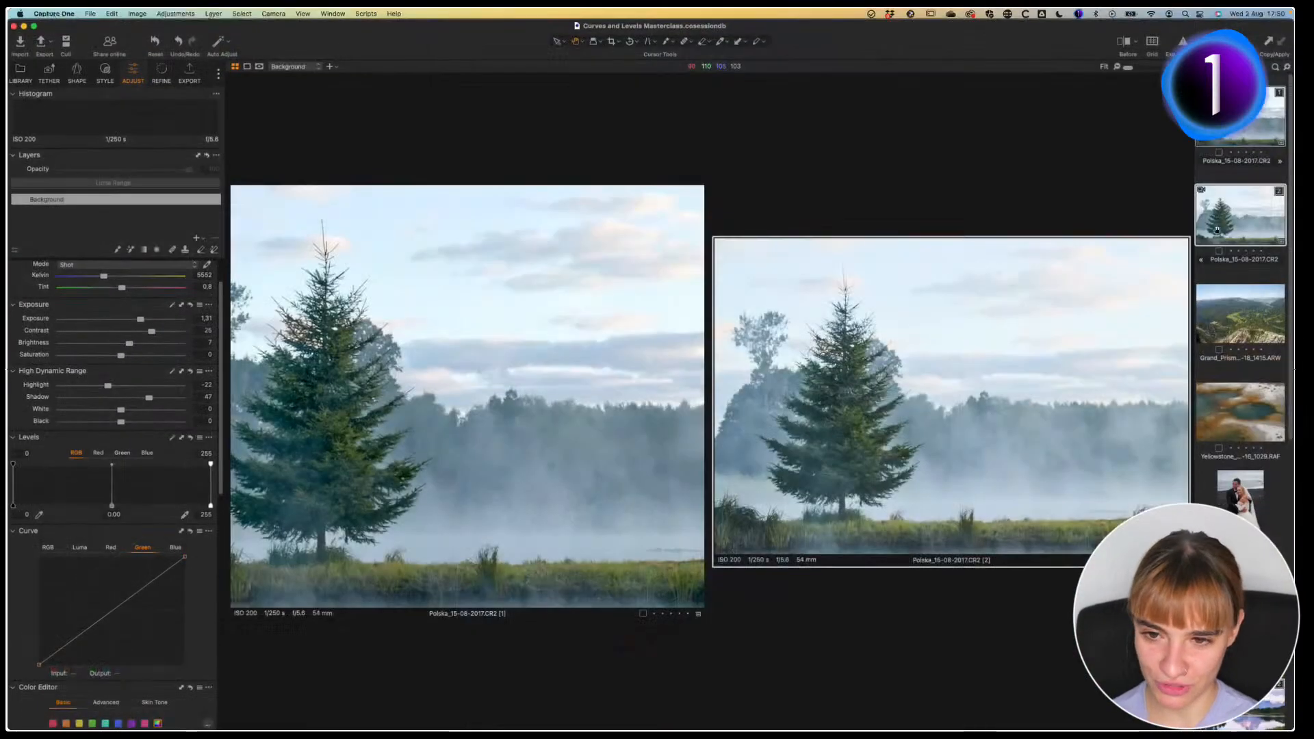
pyautogui.click(1225, 178)
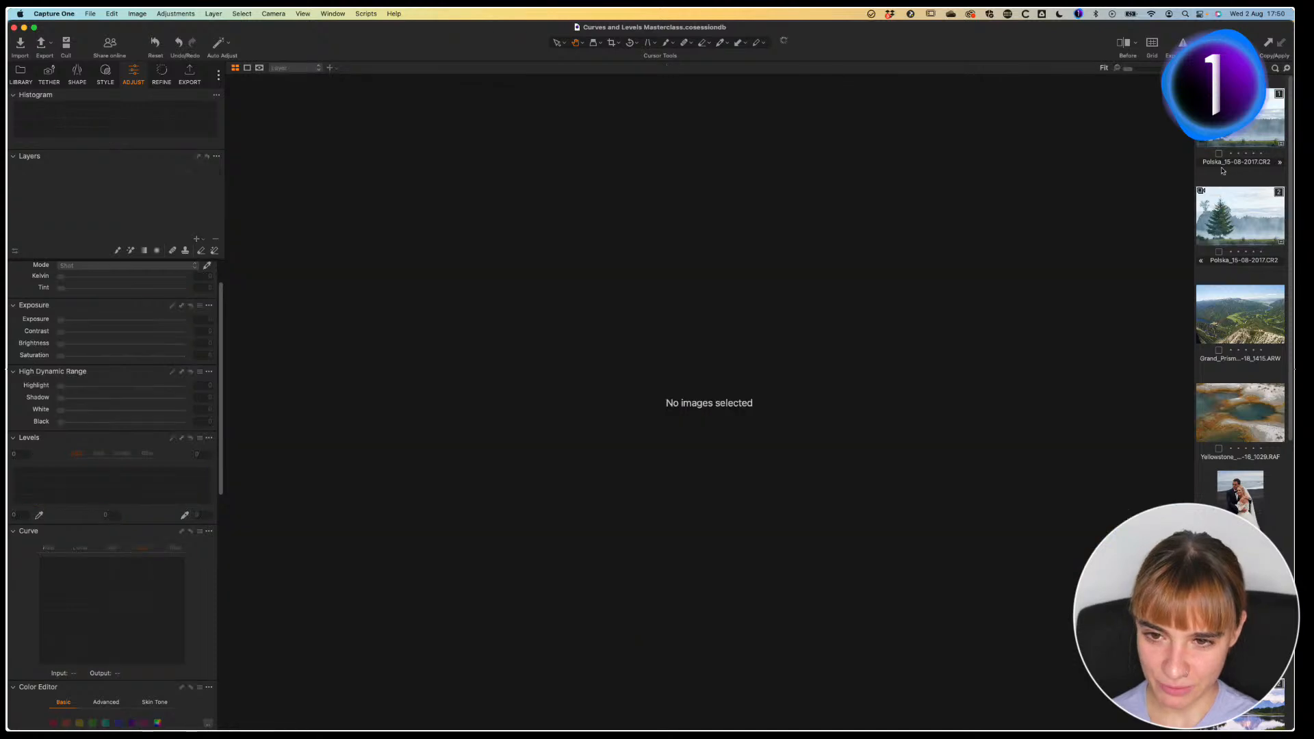
pyautogui.click(1231, 157)
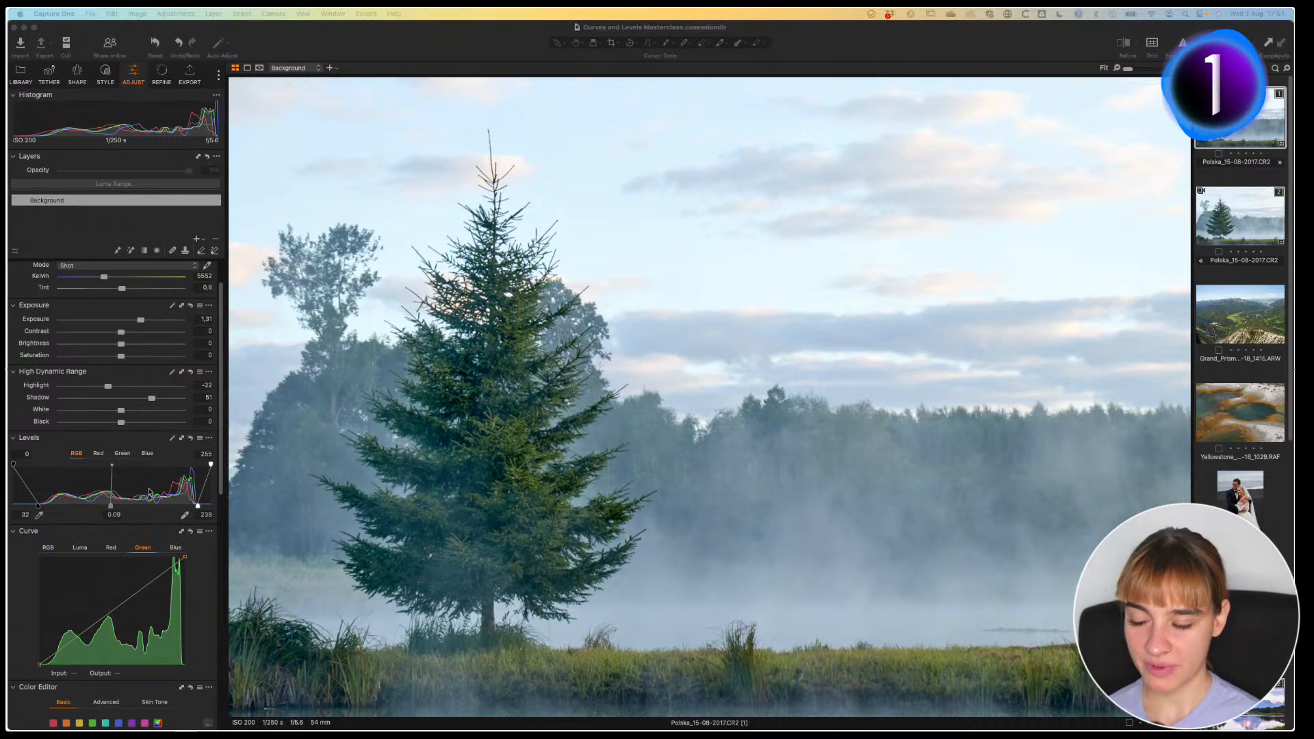
# Step: Widen the tool area, try a red midtone of 0.05 in Levels, and reset the photo's levels
pyautogui.moveTo(227, 479); pyautogui.dragTo(238, 490)
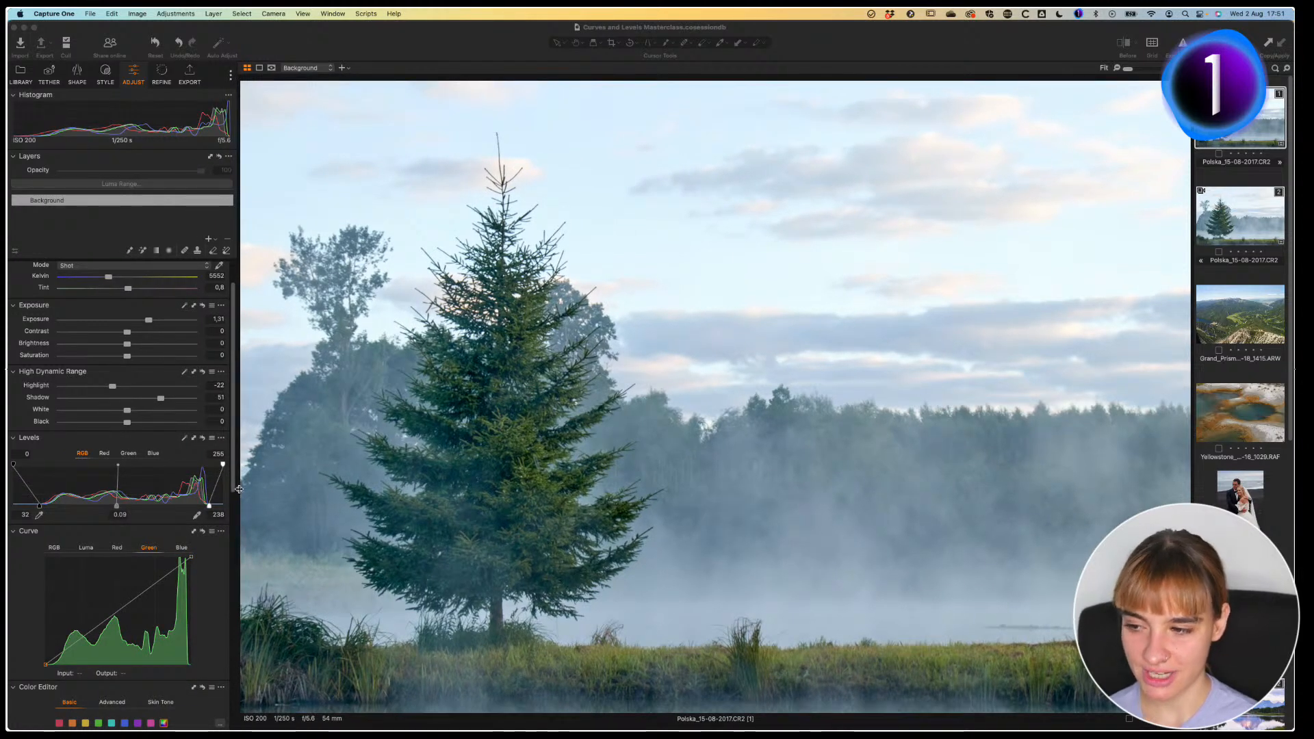
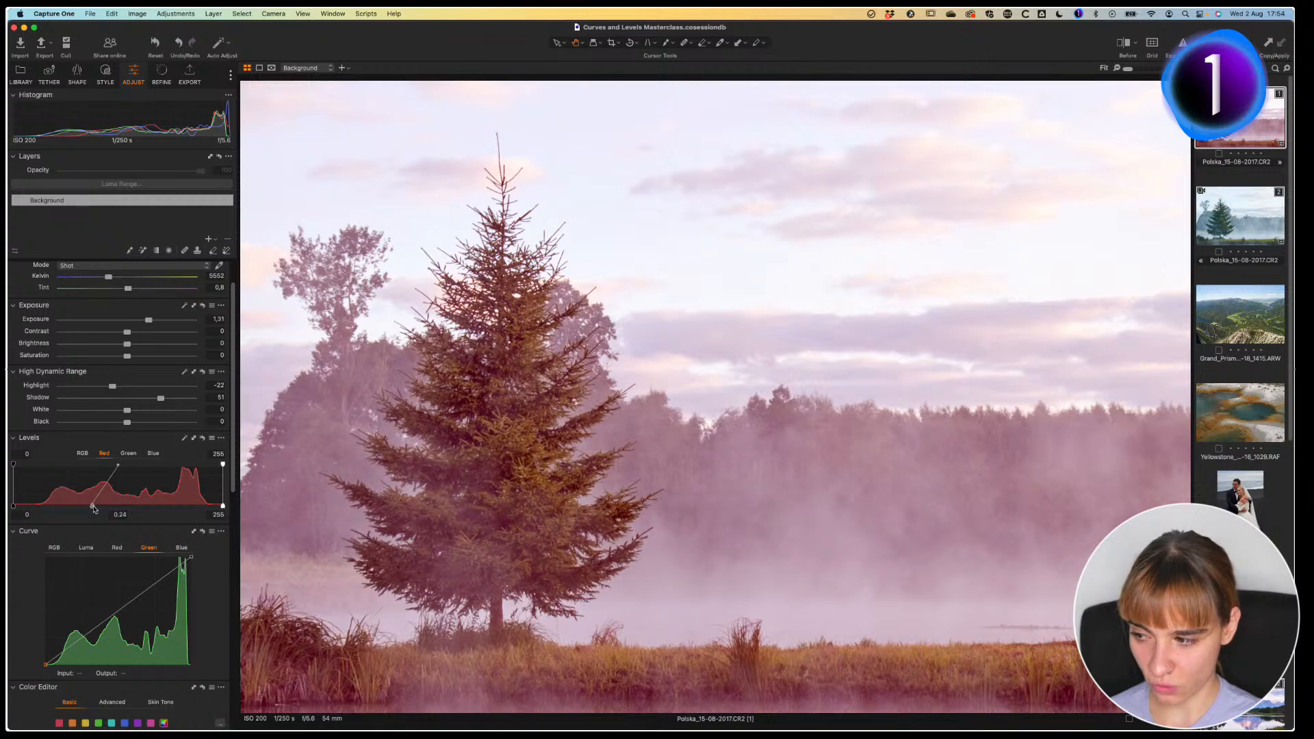
pyautogui.moveTo(94, 511); pyautogui.dragTo(113, 510)
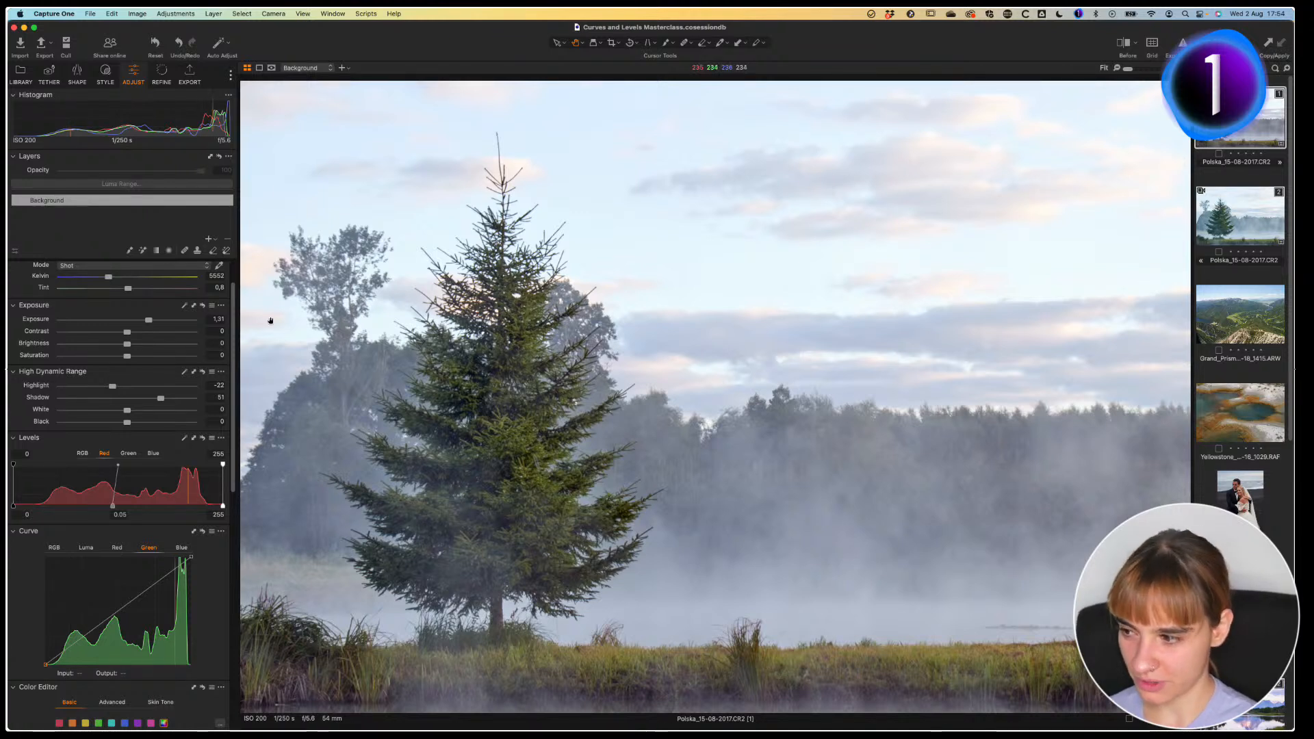
pyautogui.click(202, 438)
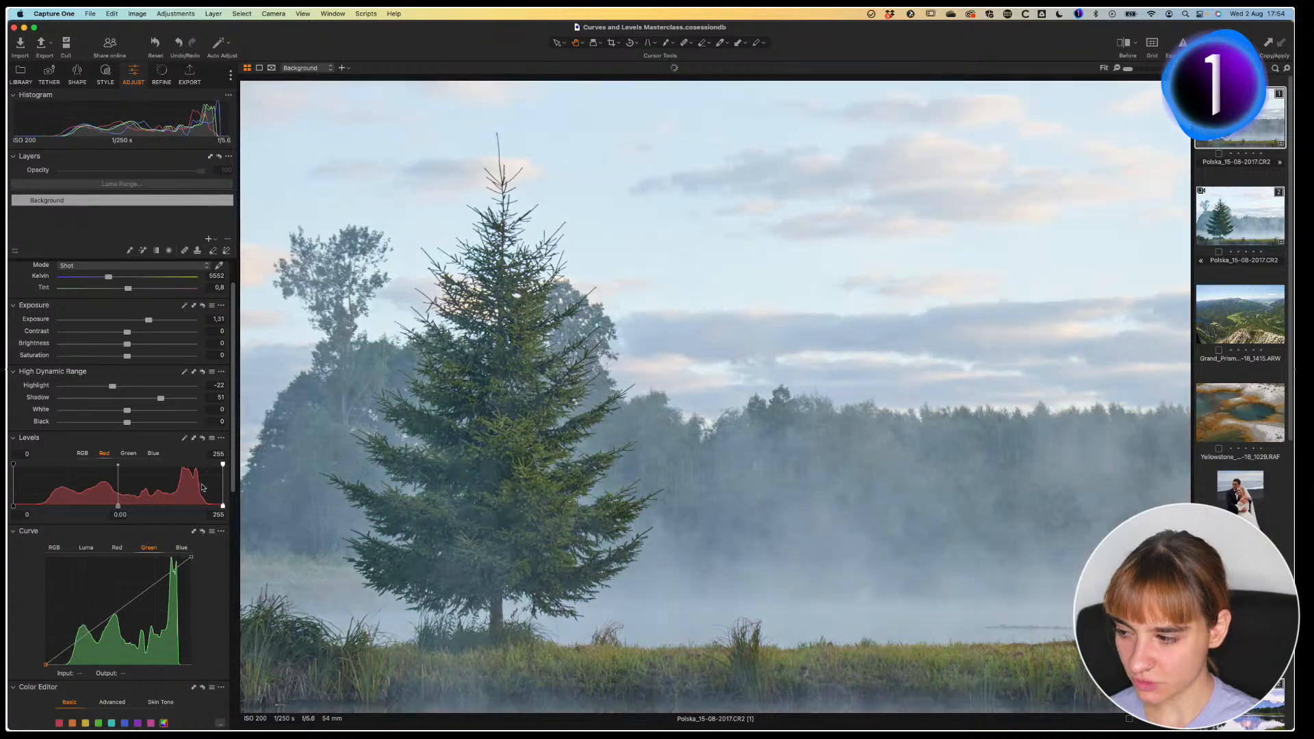
# Step: Try raising the red channel's shadow output level to 12 and 11, and return it to 0
pyautogui.moveTo(14, 466); pyautogui.dragTo(23, 465)
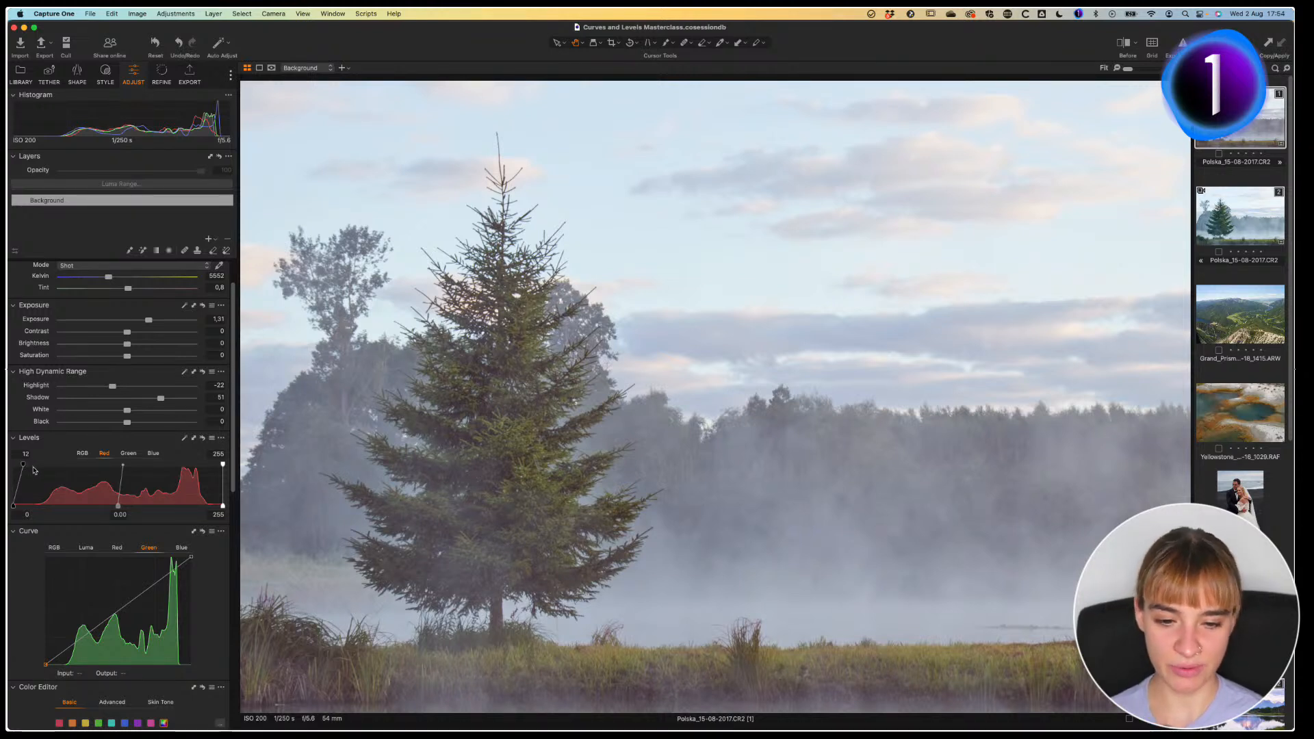
pyautogui.moveTo(25, 467)
pyautogui.mouseDown()
pyautogui.moveTo(12, 463)
pyautogui.moveTo(24, 465)
pyautogui.mouseUp()
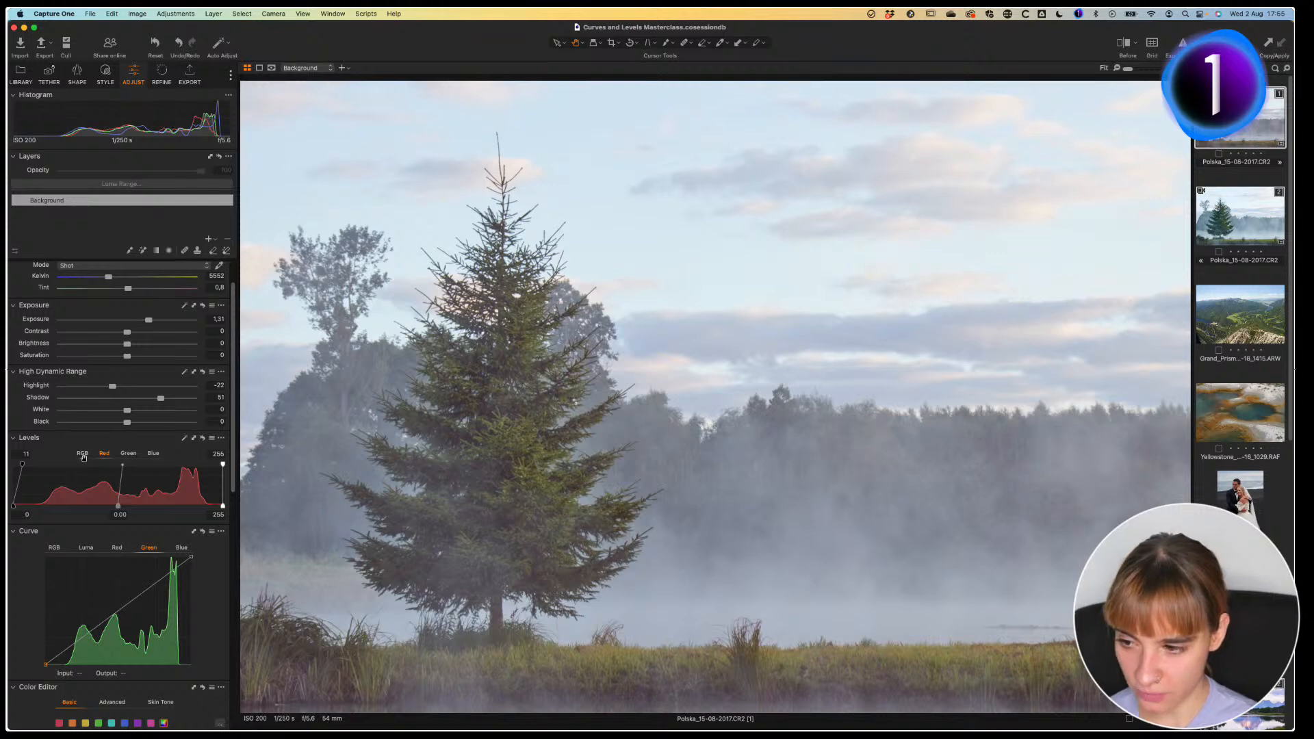
pyautogui.moveTo(25, 464); pyautogui.dragTo(13, 464)
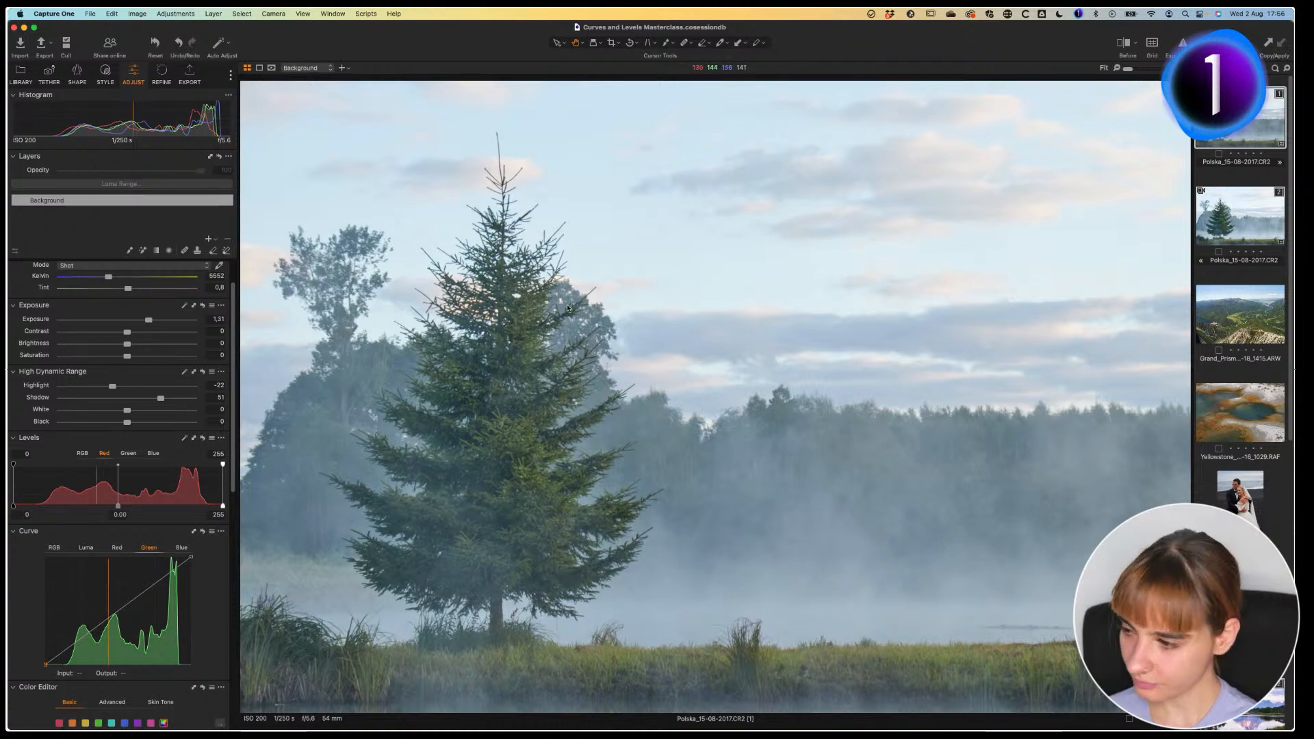
# Step: Try a green channel black point of 38 in Levels and settle on 17
pyautogui.click(129, 453)
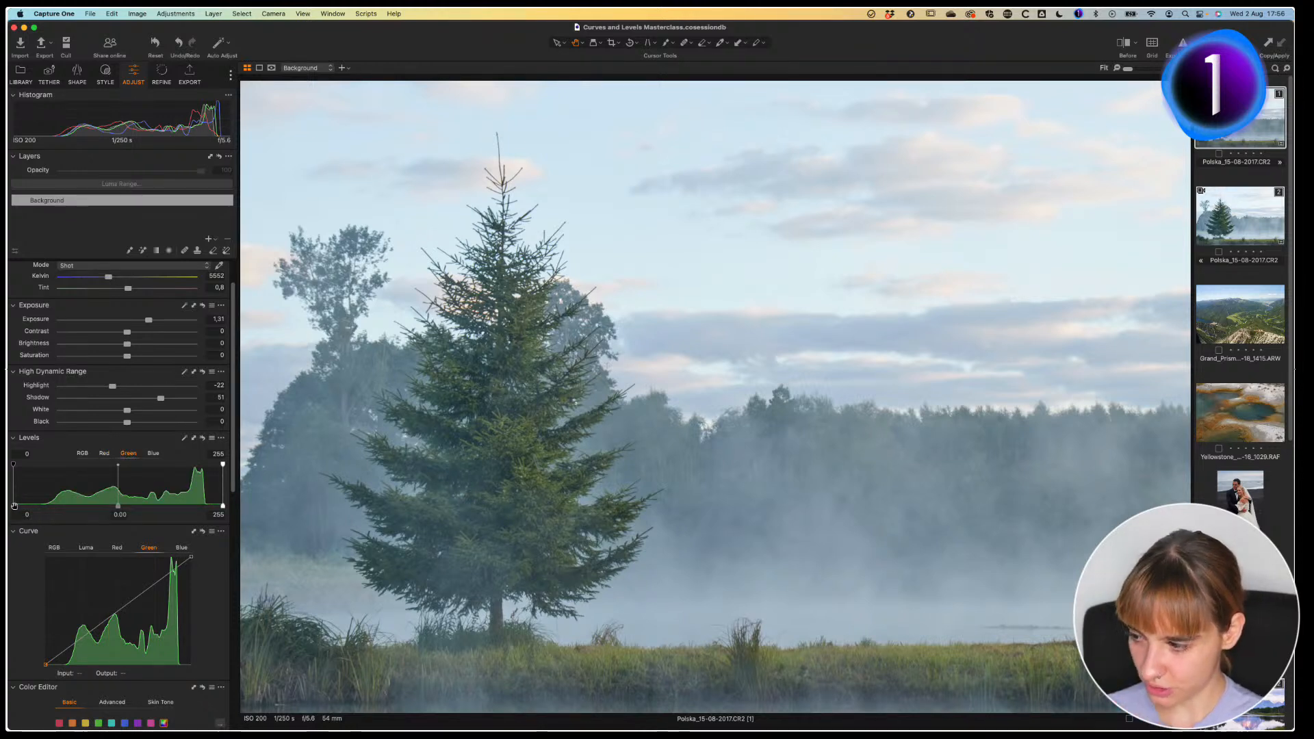
pyautogui.moveTo(13, 506); pyautogui.dragTo(45, 510)
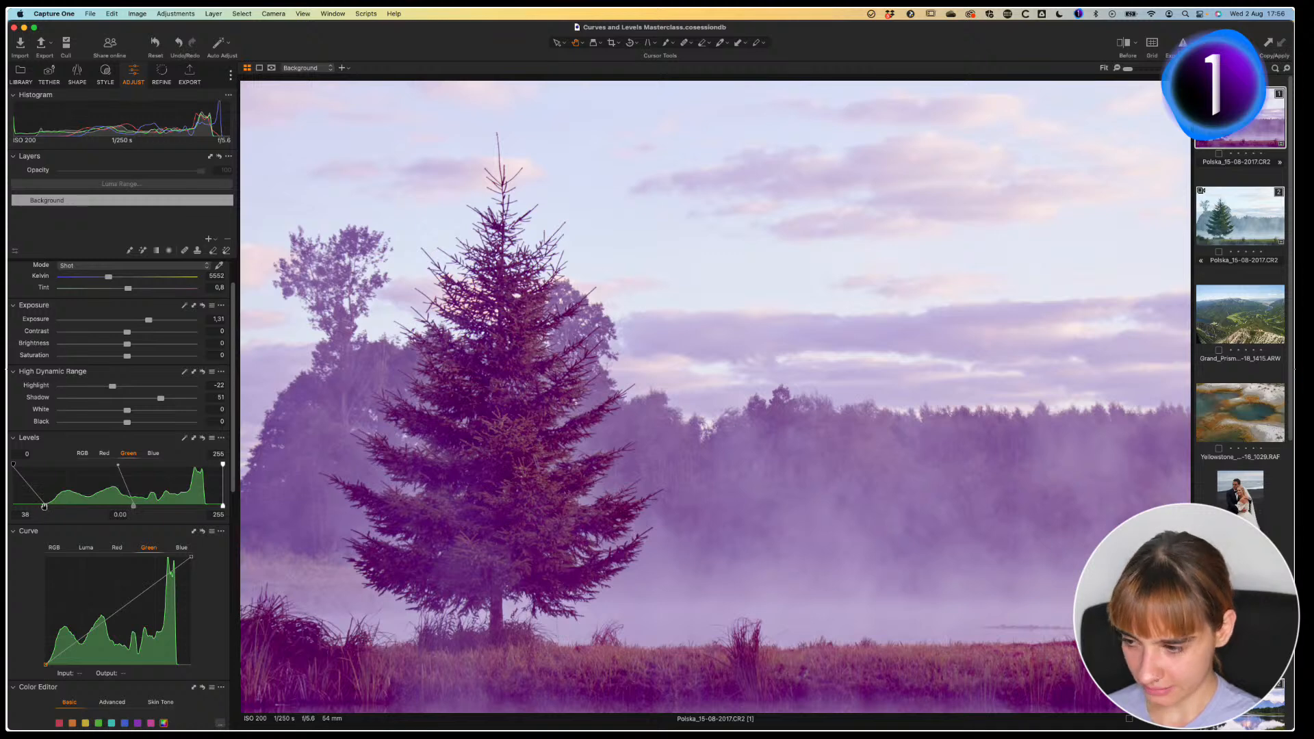
pyautogui.moveTo(40, 505)
pyautogui.mouseDown()
pyautogui.moveTo(15, 507)
pyautogui.moveTo(26, 507)
pyautogui.mouseUp()
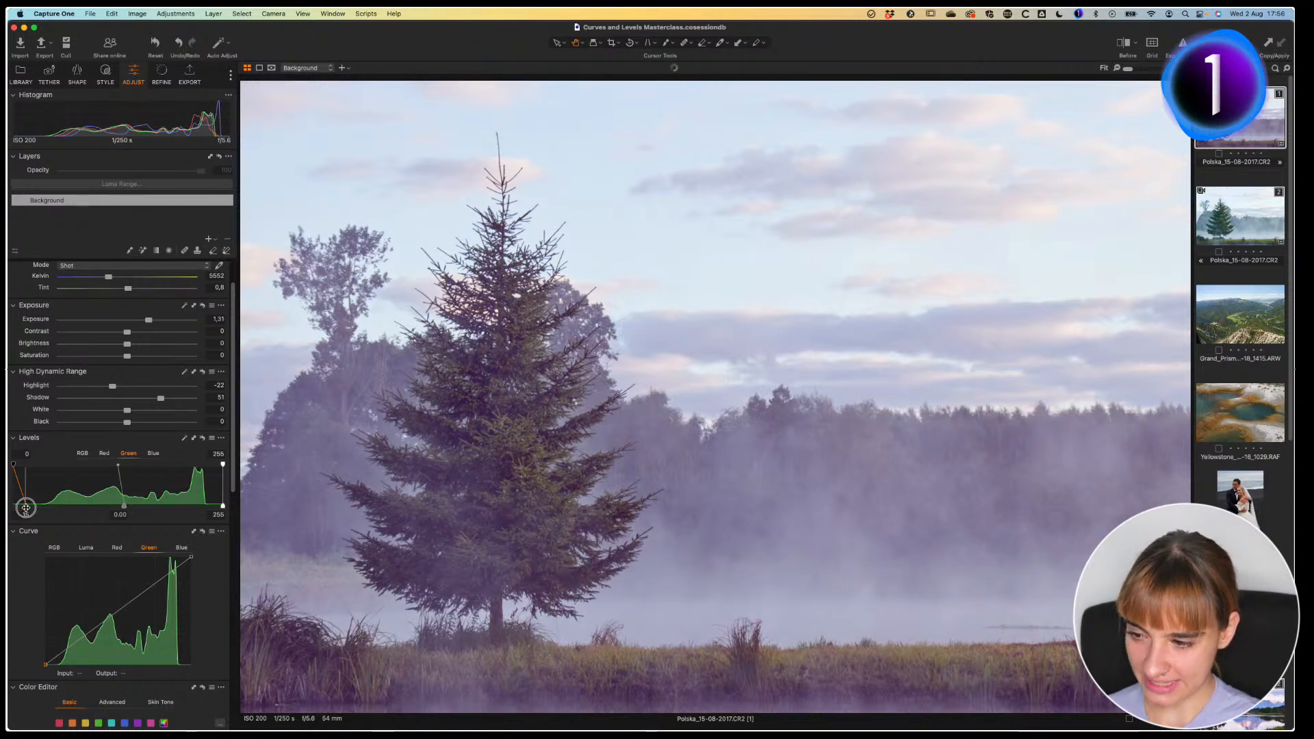
pyautogui.moveTo(25, 509); pyautogui.dragTo(27, 509)
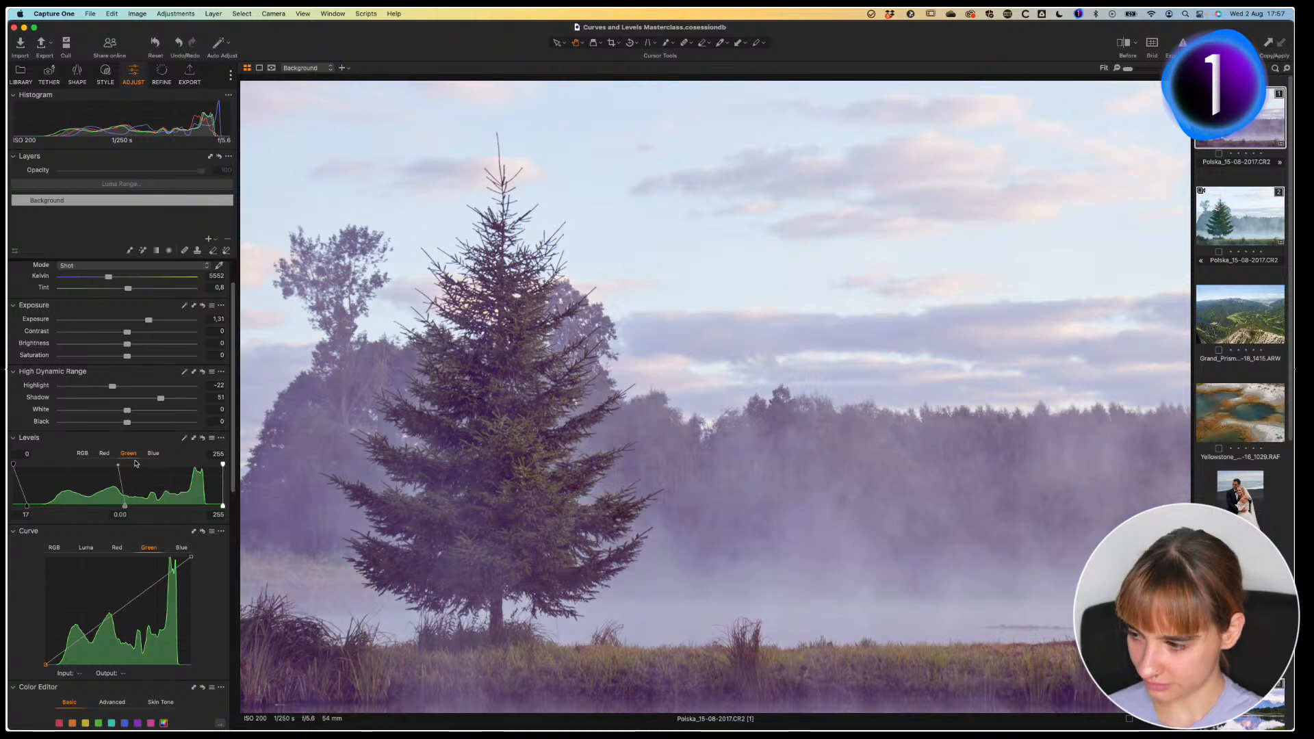
# Step: Set the blue channel's black point to 4 in Levels and check the photo with the before/after split view
pyautogui.click(153, 453)
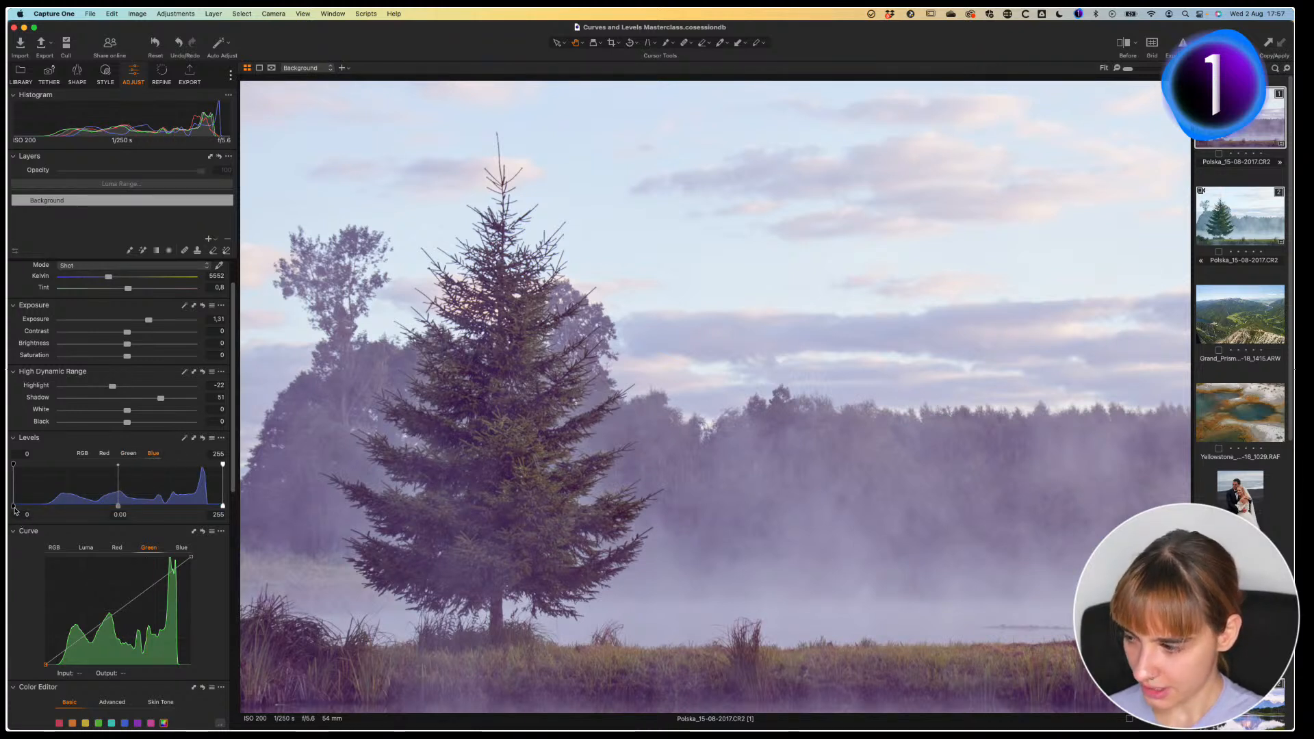
pyautogui.moveTo(15, 510); pyautogui.dragTo(17, 507)
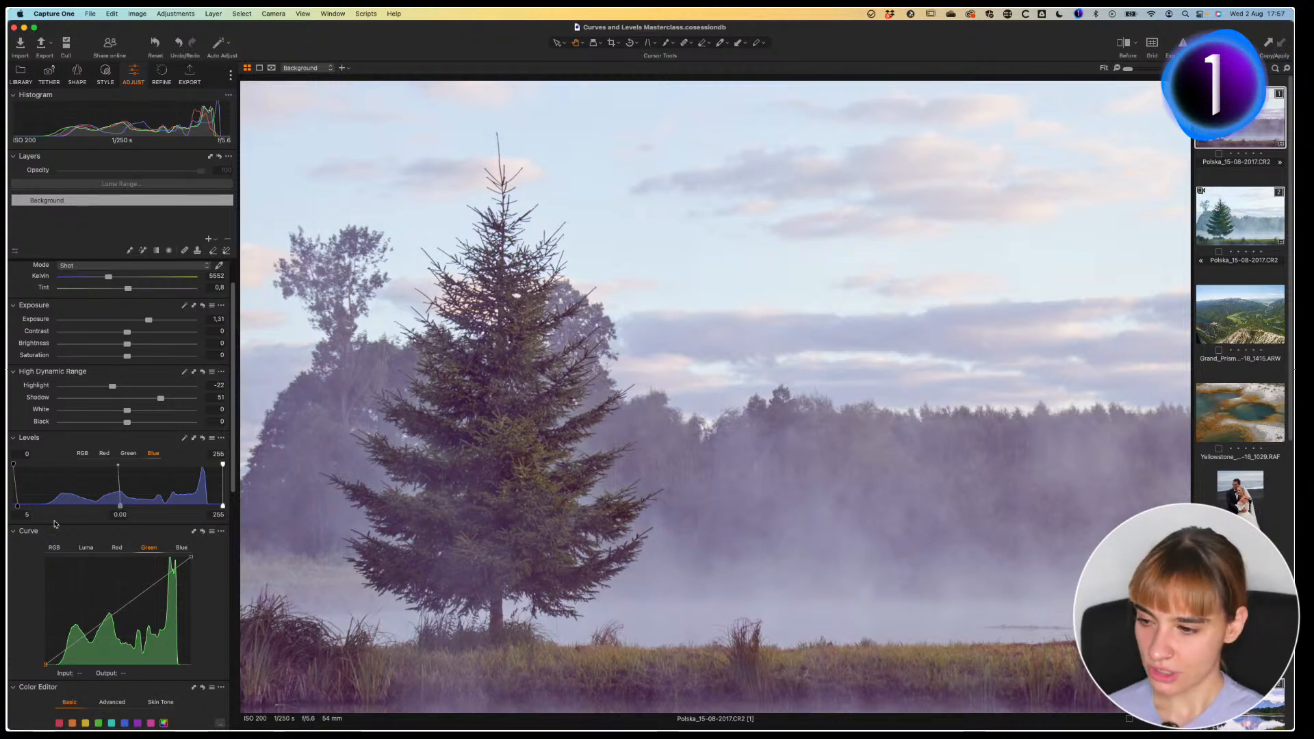
pyautogui.moveTo(18, 506); pyautogui.dragTo(16, 506)
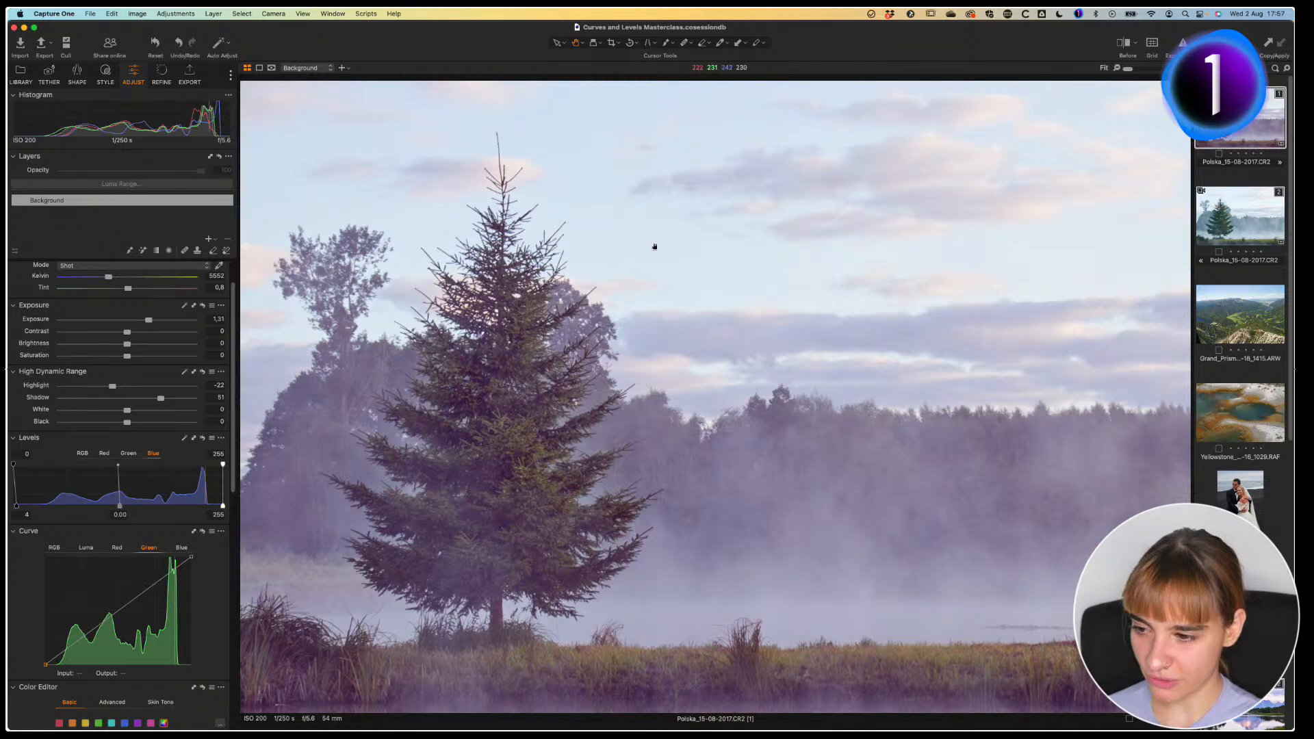
pyautogui.click(1123, 43)
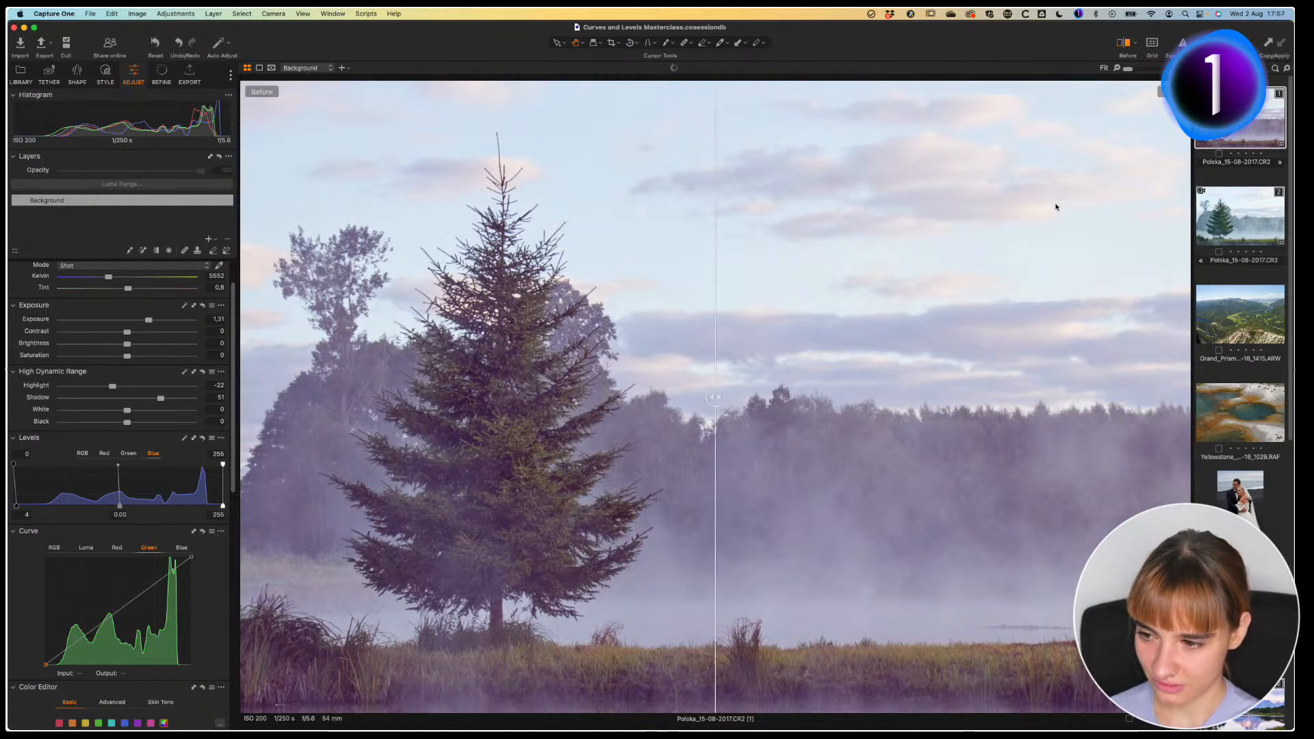
pyautogui.moveTo(723, 405); pyautogui.dragTo(236, 505)
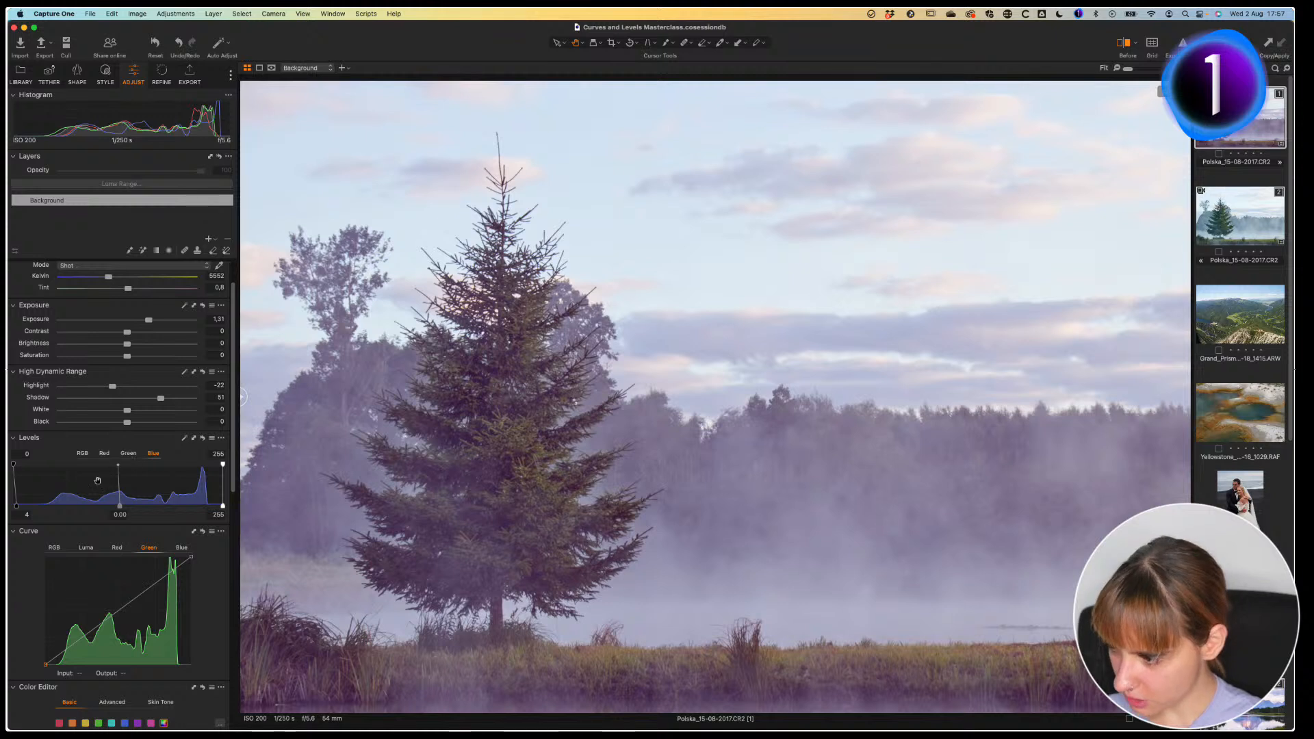
# Step: Set the green channel's black point to 12 and the blue channel's to 6, and preview the photo without the Levels adjustment
pyautogui.click(128, 456)
pyautogui.moveTo(28, 510); pyautogui.dragTo(22, 510)
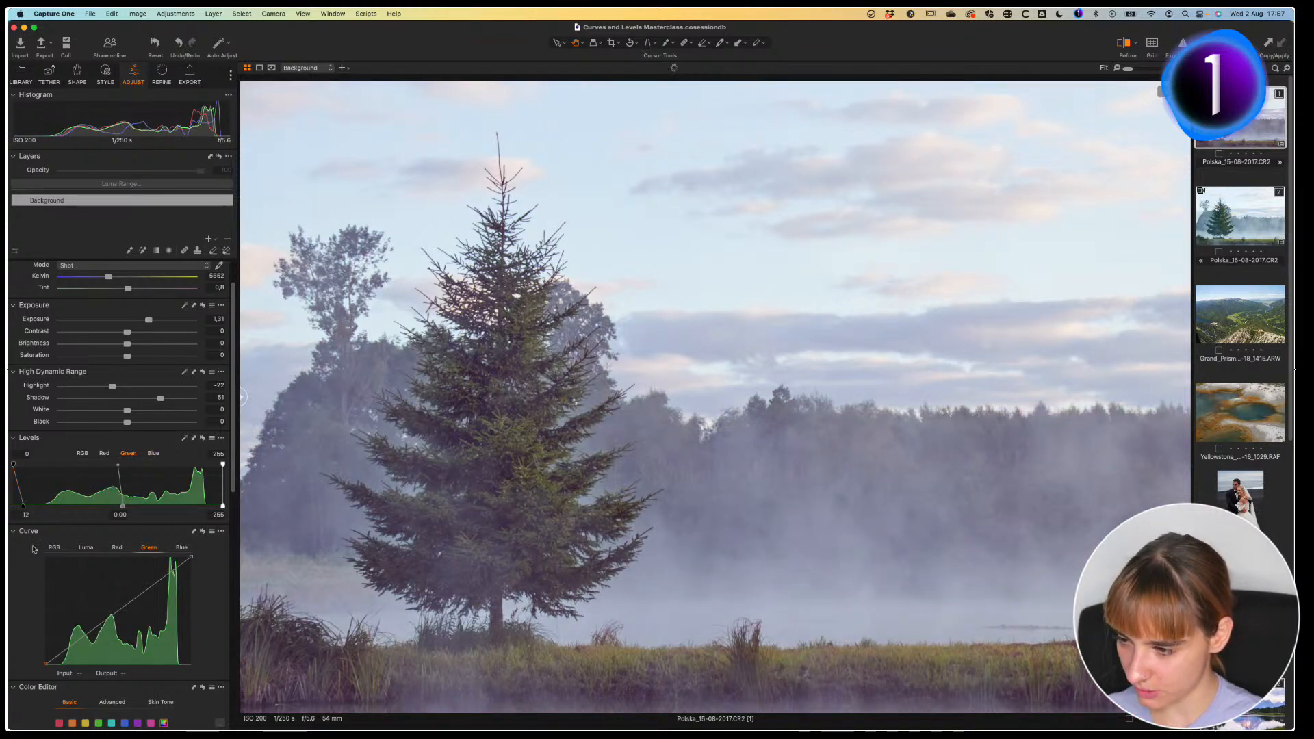
pyautogui.click(153, 453)
pyautogui.moveTo(17, 507); pyautogui.dragTo(18, 508)
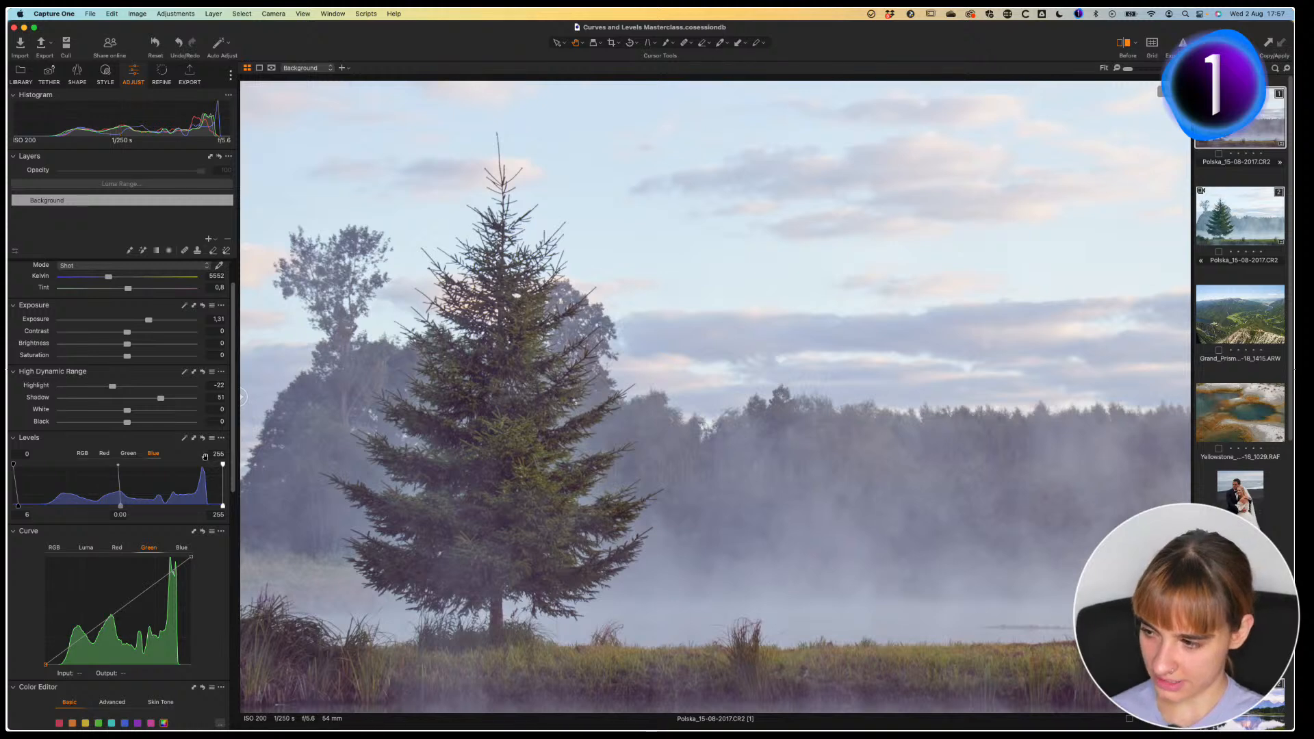
pyautogui.click(201, 439)
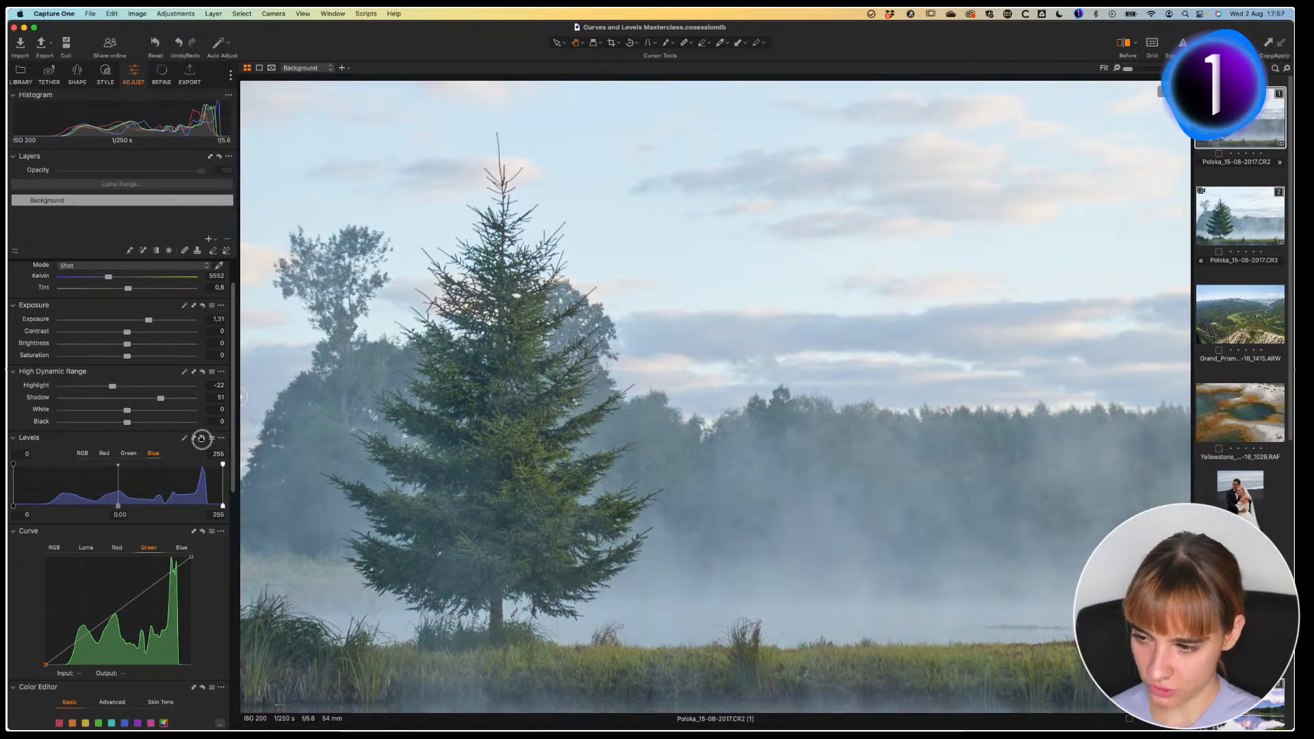
pyautogui.moveTo(201, 438); pyautogui.dragTo(201, 439)
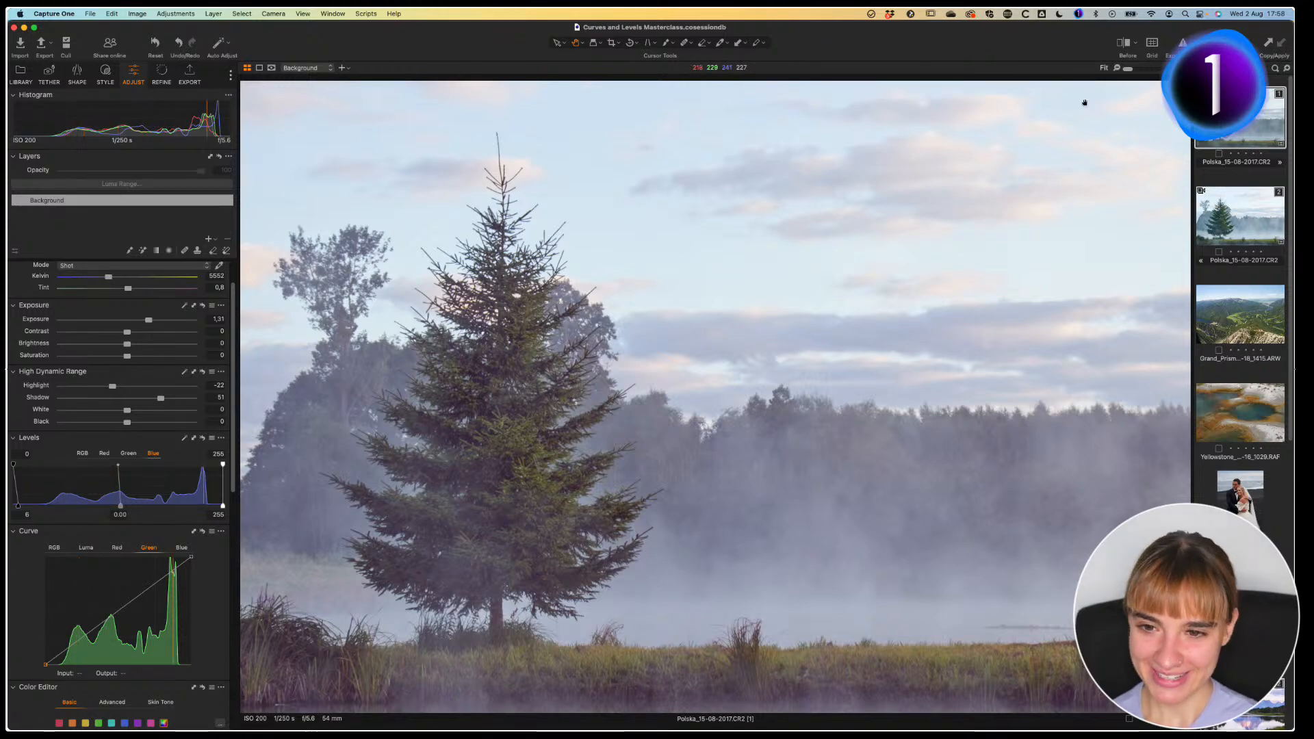
# Step: Warm up the second lake variant by setting its white balance to Kelvin 5947 and Tint 5.1
pyautogui.click(1215, 225)
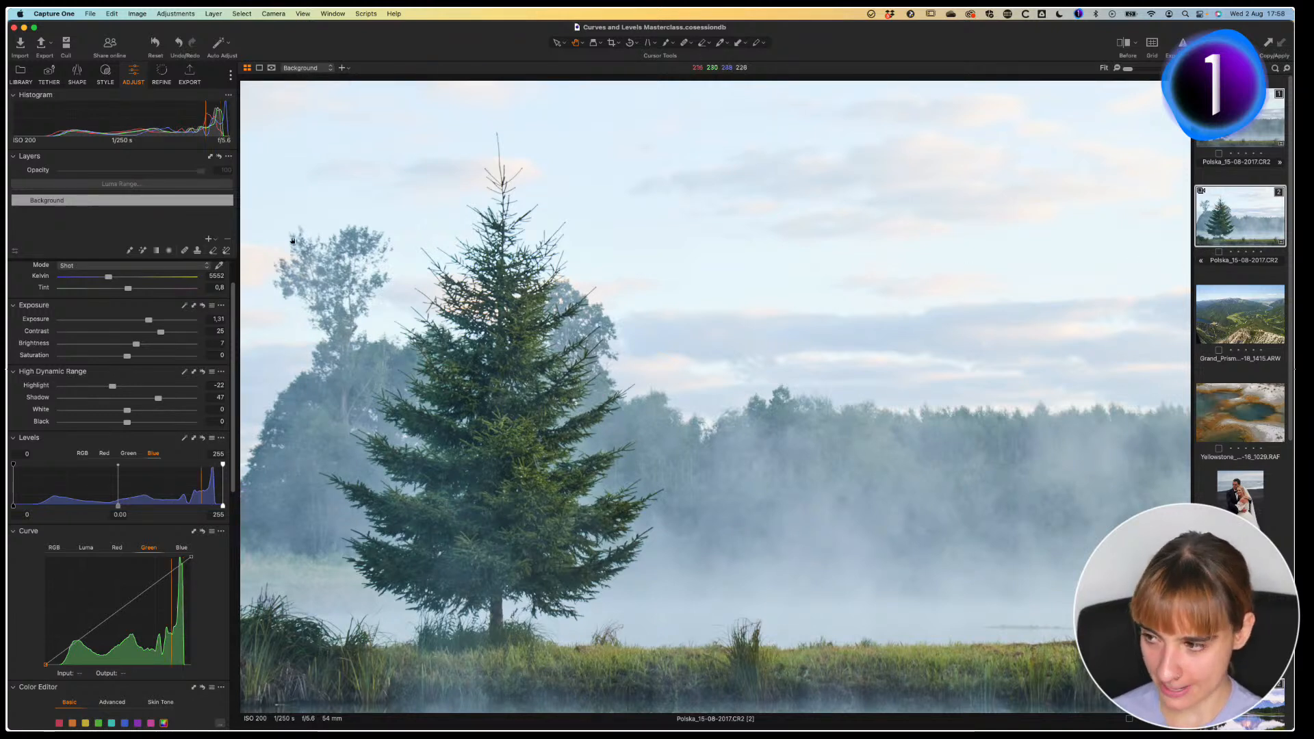
pyautogui.scroll(2, 233, 296)
pyautogui.scroll(1, 233, 296)
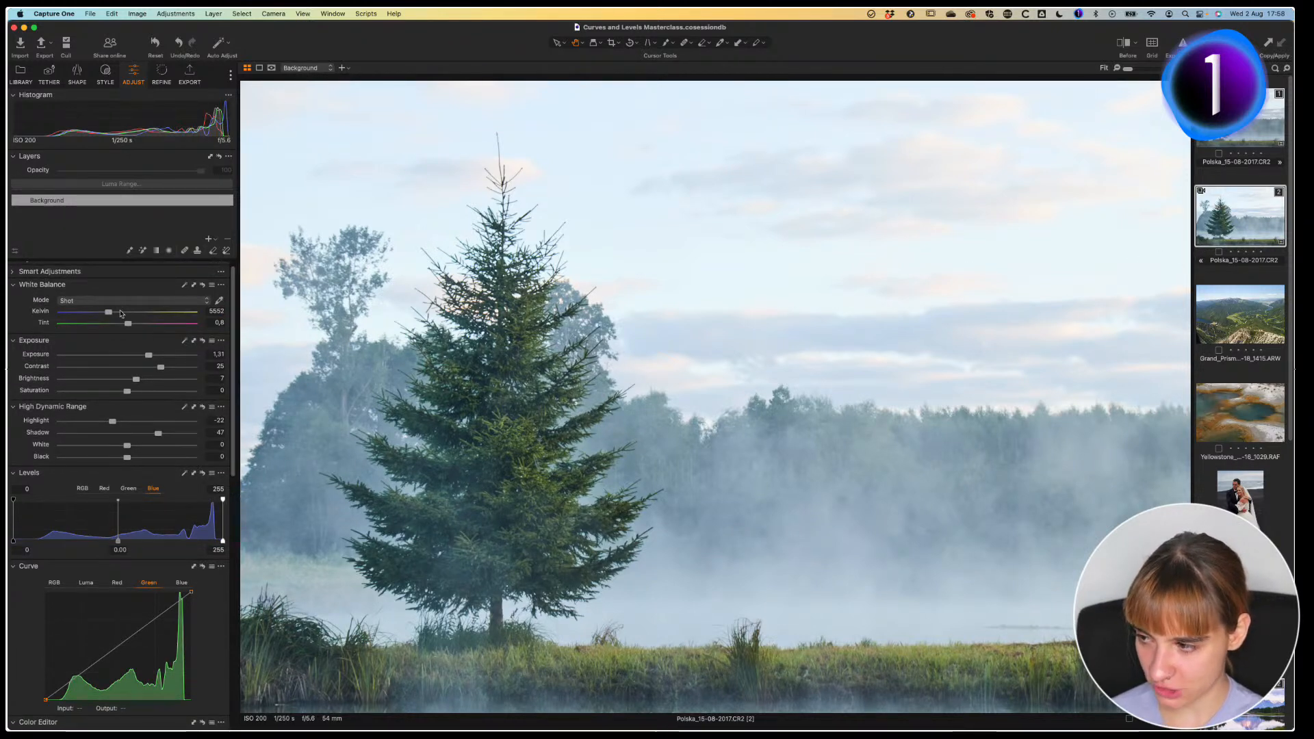
pyautogui.moveTo(108, 311)
pyautogui.mouseDown()
pyautogui.moveTo(138, 327)
pyautogui.moveTo(112, 313)
pyautogui.mouseUp()
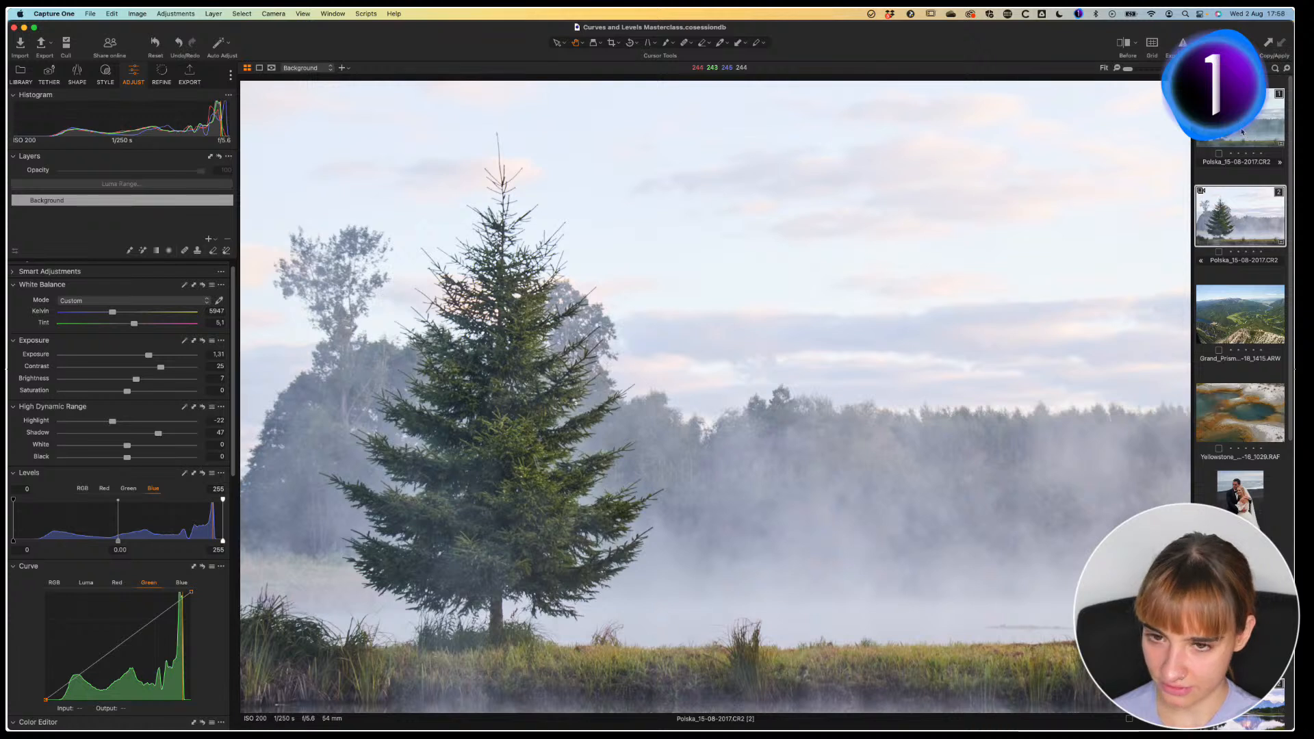
# Step: Compare the two lake variants side by side, narrowing the tool area to enlarge both images
pyautogui.click(1209, 283)
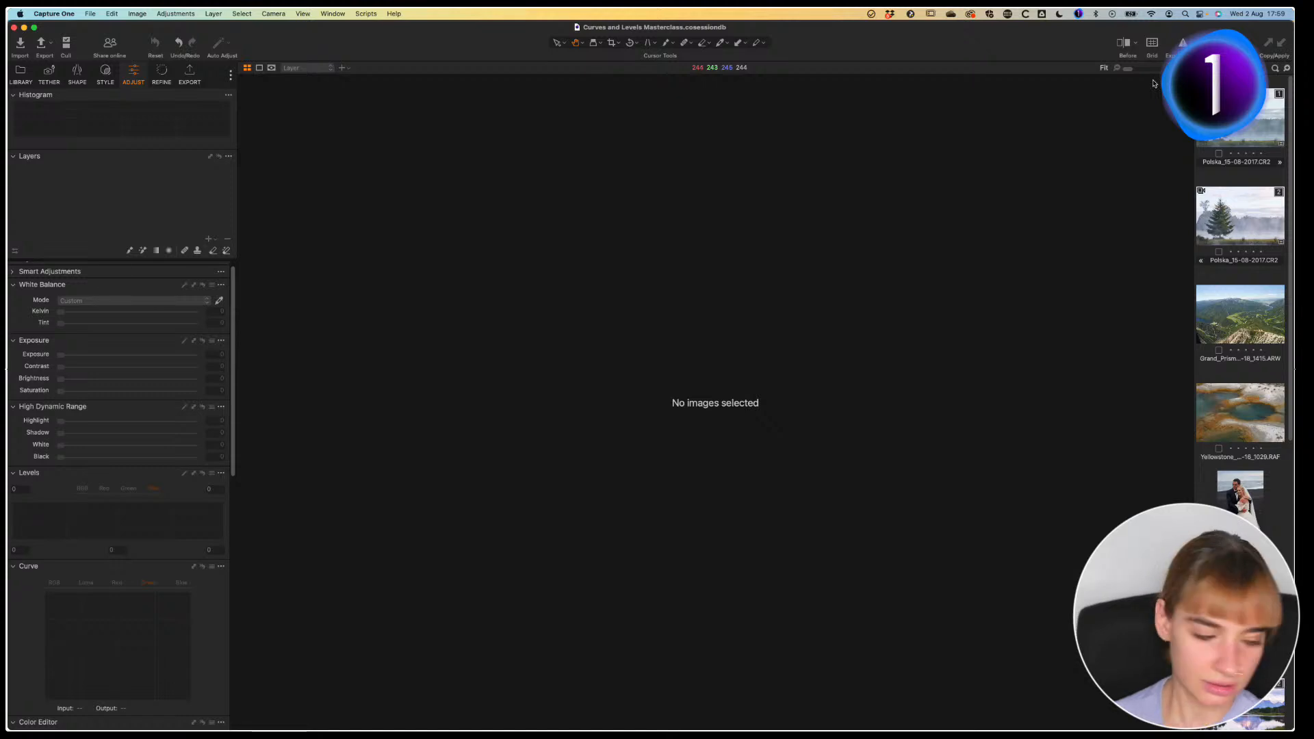
pyautogui.click(1243, 123)
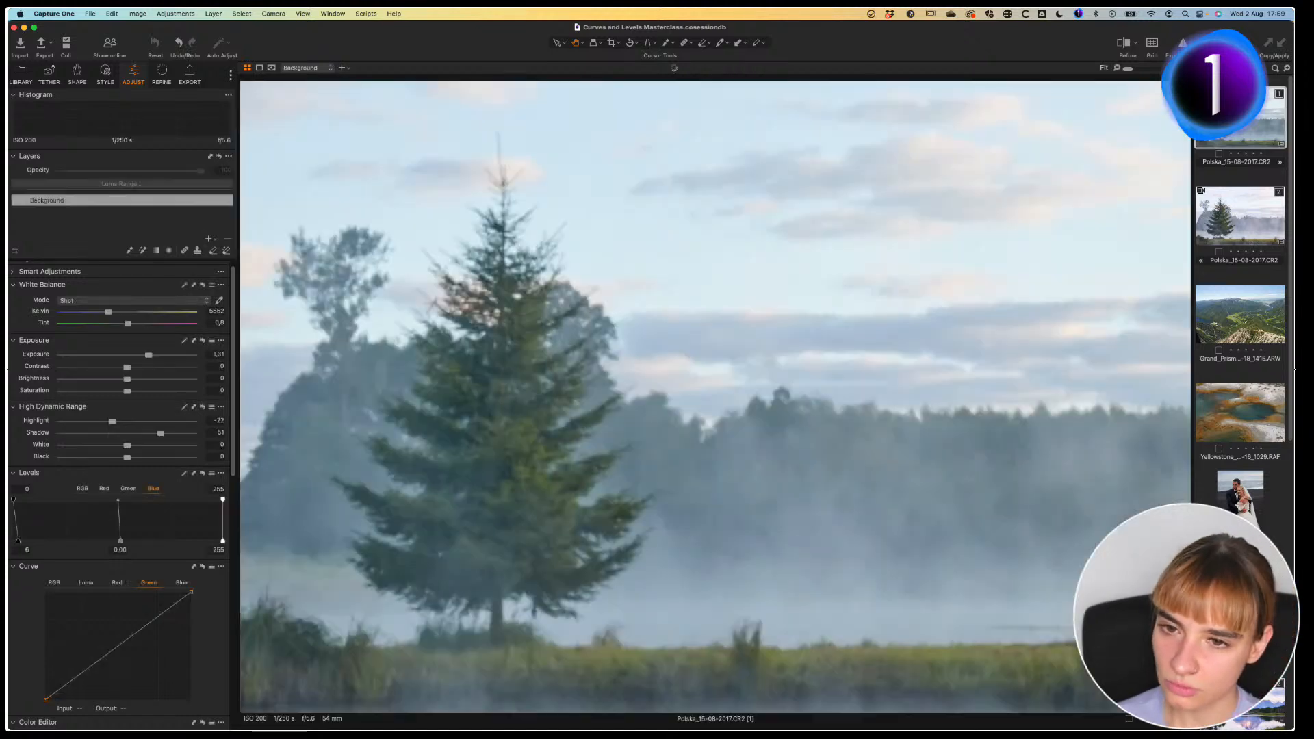
pyautogui.keyDown('super'); pyautogui.click(1247, 211); pyautogui.keyUp('super')
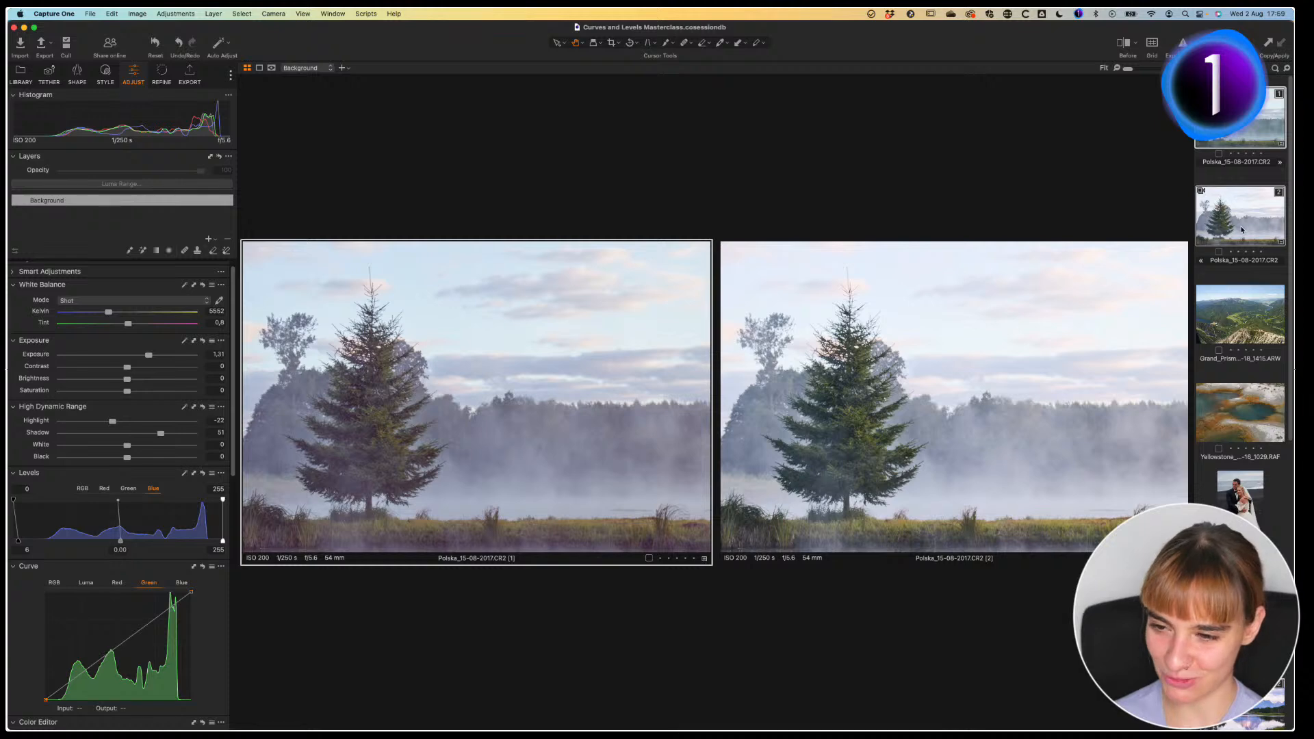
pyautogui.press('super+d')
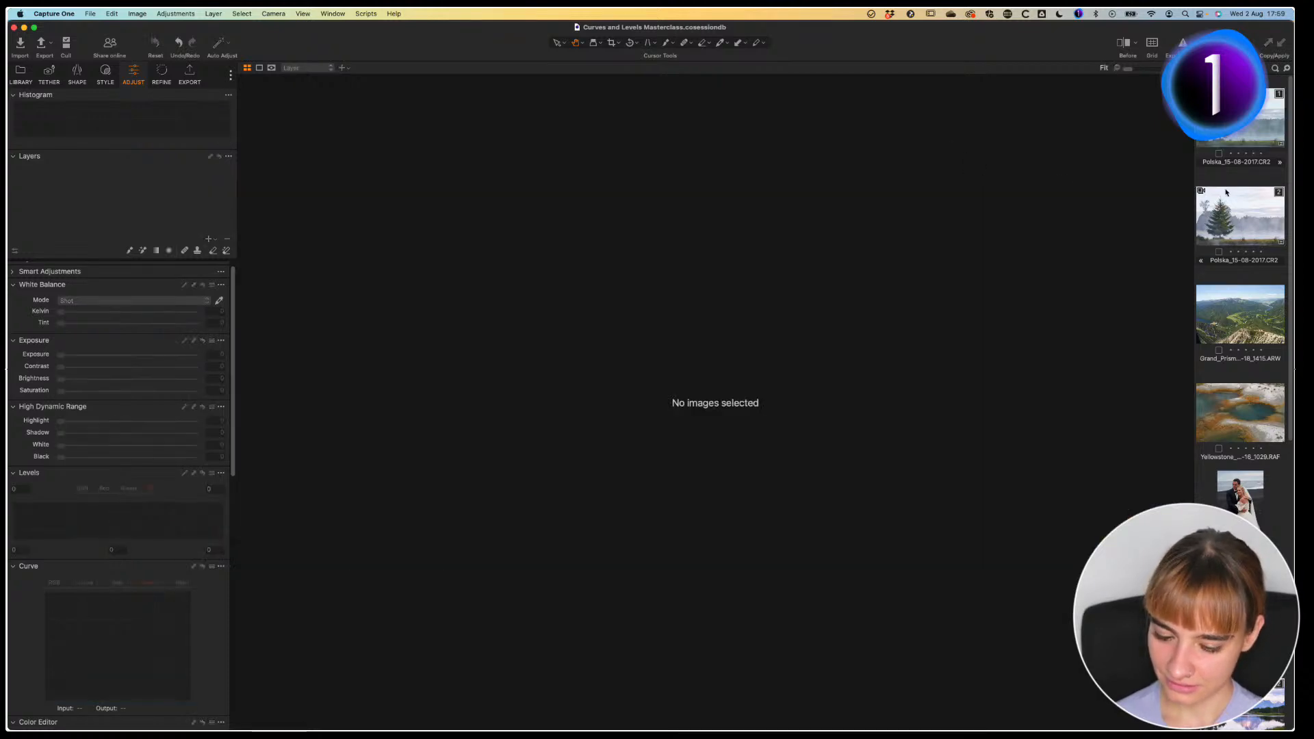
pyautogui.click(1226, 164)
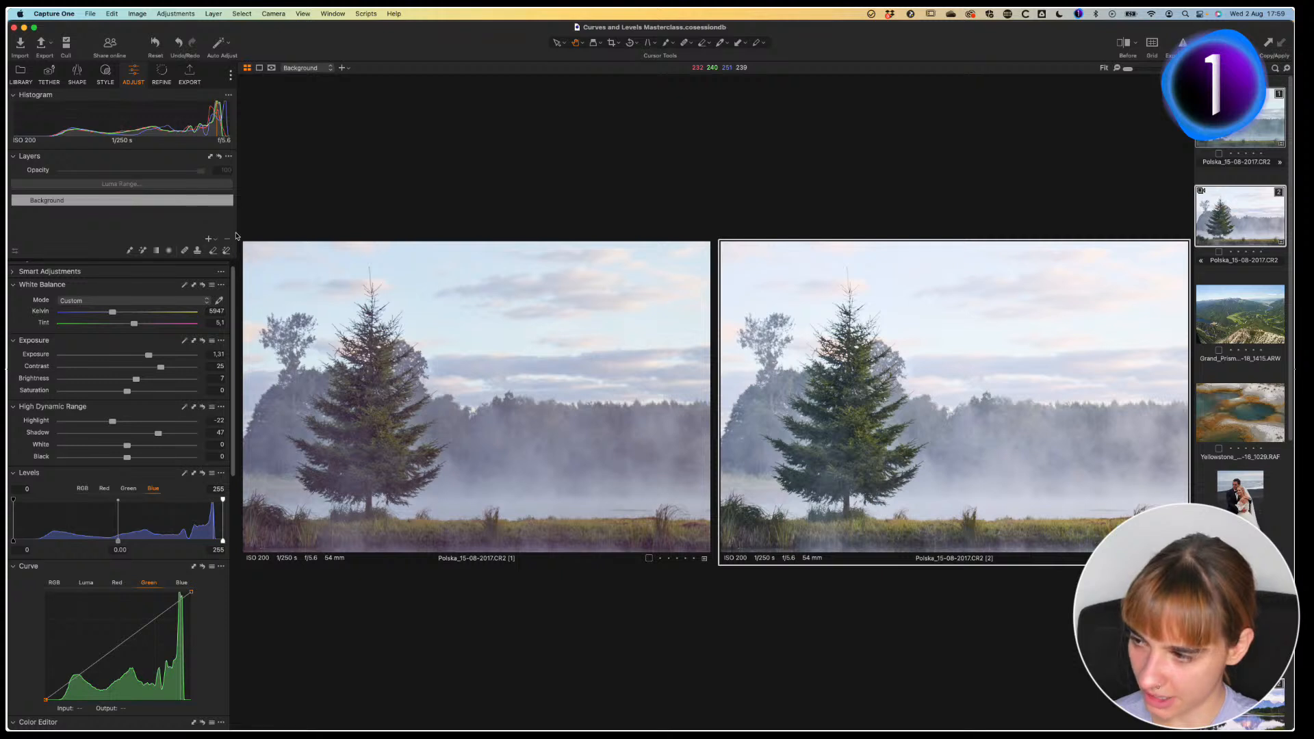
pyautogui.moveTo(236, 223); pyautogui.dragTo(159, 223)
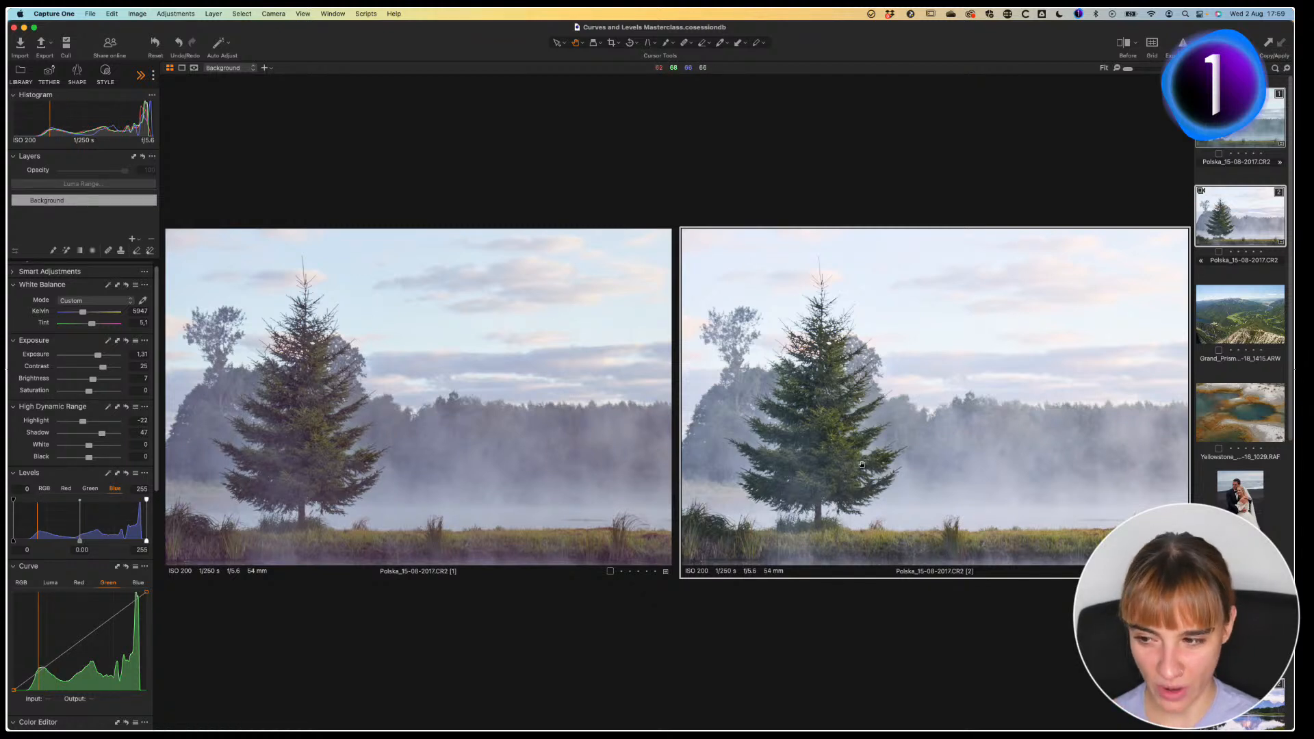
pyautogui.click(566, 492)
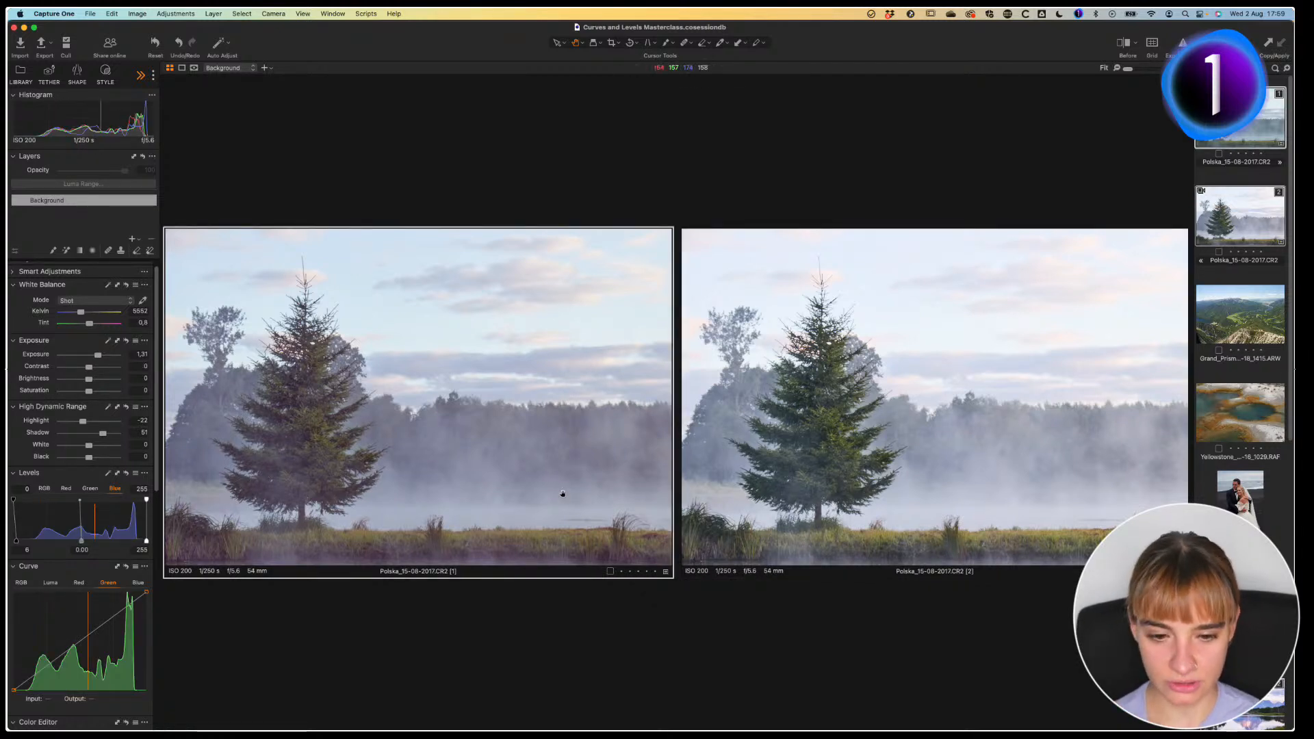
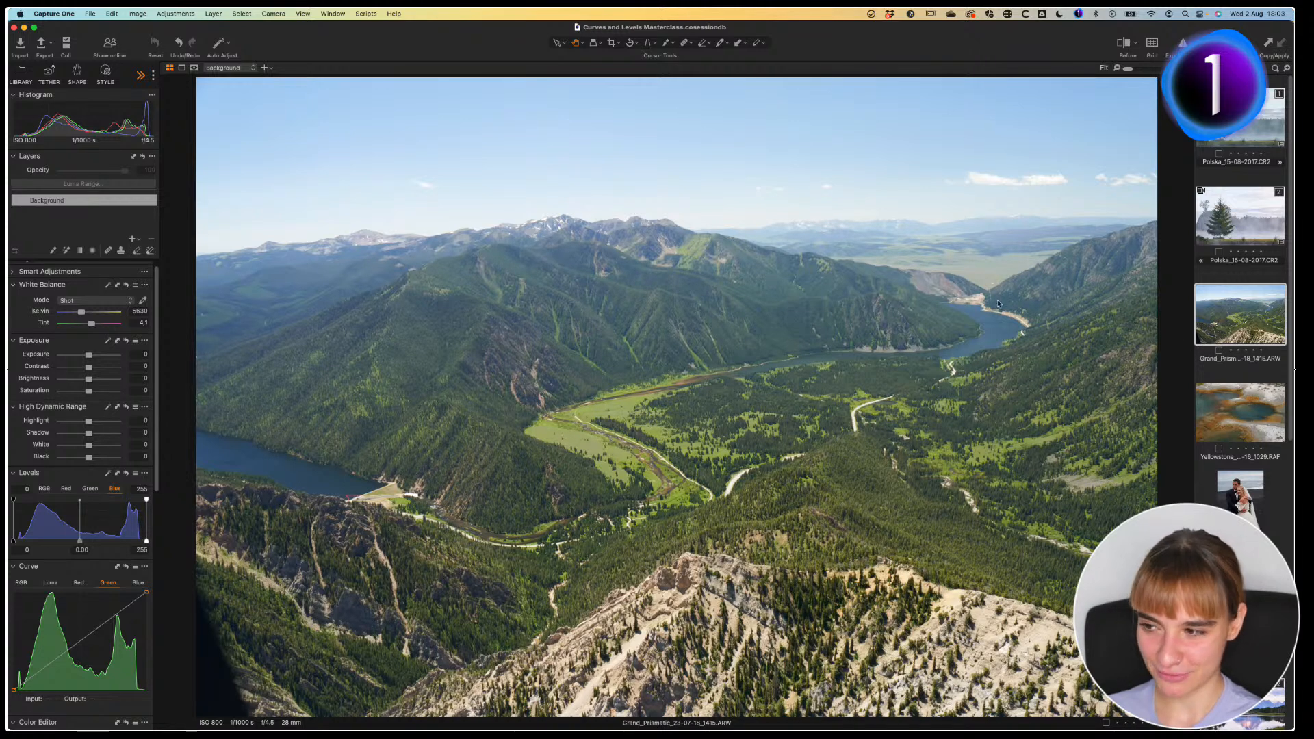
# Step: Widen the tool area and pull the RGB curve's black and white end points slightly inward on the mountain valley photo
pyautogui.moveTo(161, 357); pyautogui.dragTo(212, 356)
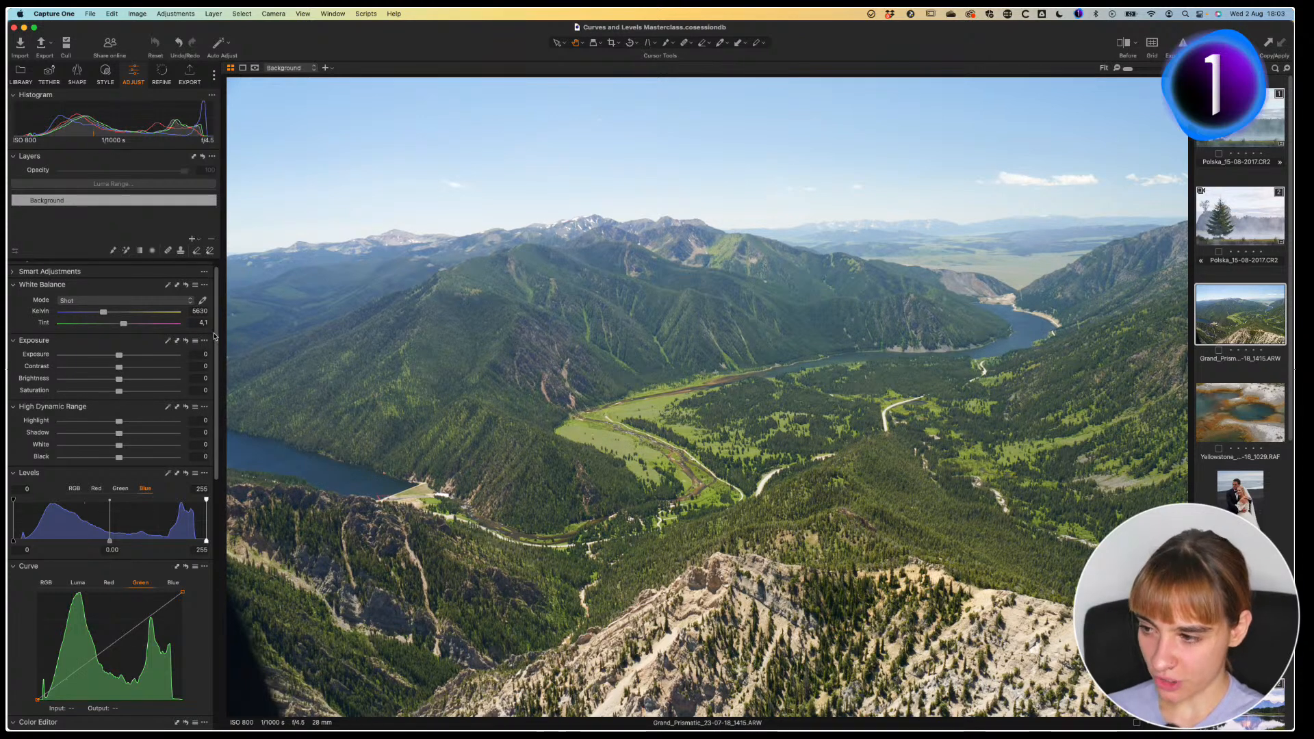
pyautogui.scroll(-5, 218, 388)
pyautogui.click(46, 414)
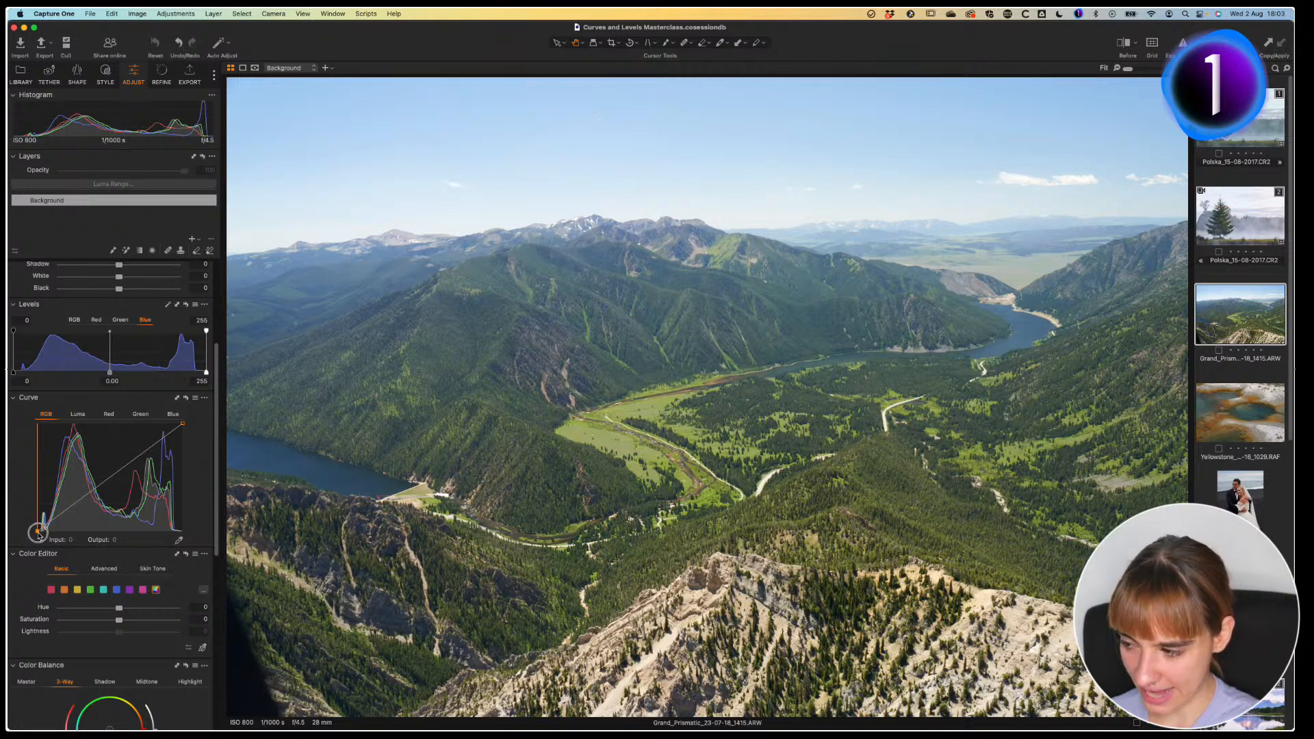
pyautogui.moveTo(38, 533); pyautogui.dragTo(43, 537)
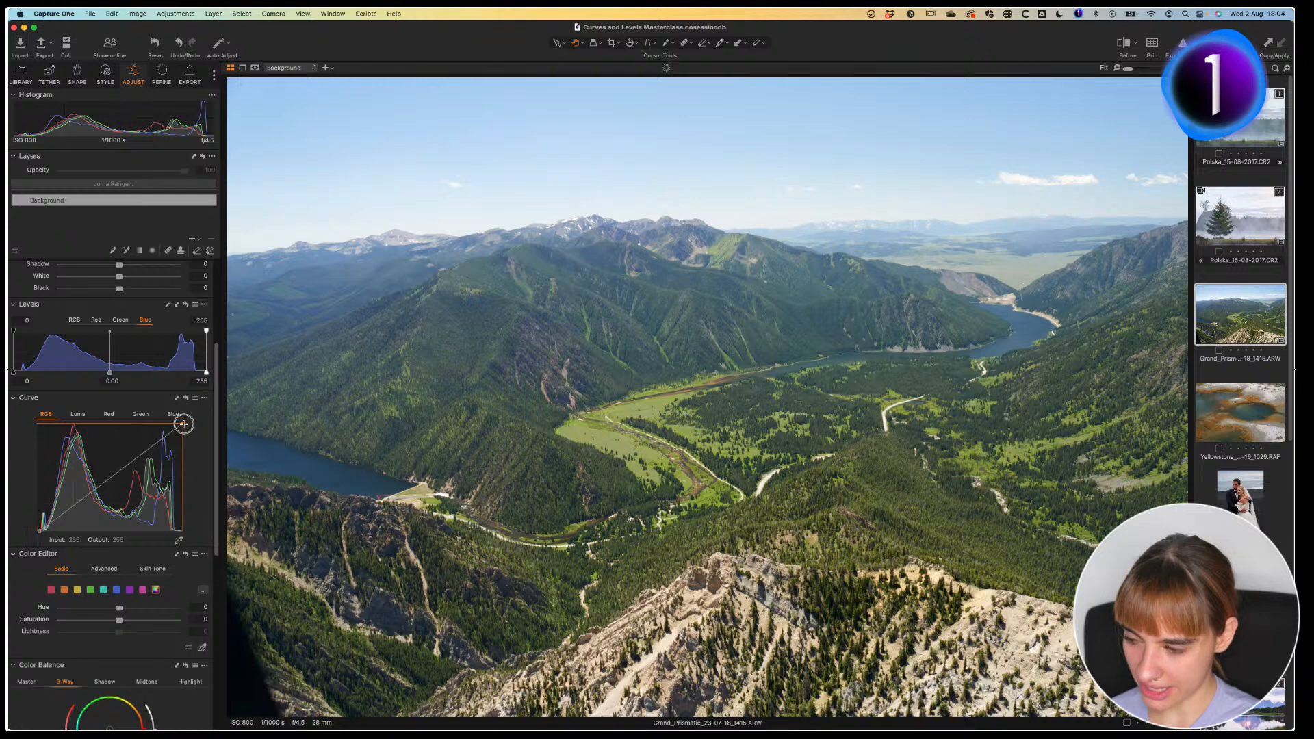
pyautogui.moveTo(184, 423); pyautogui.dragTo(176, 425)
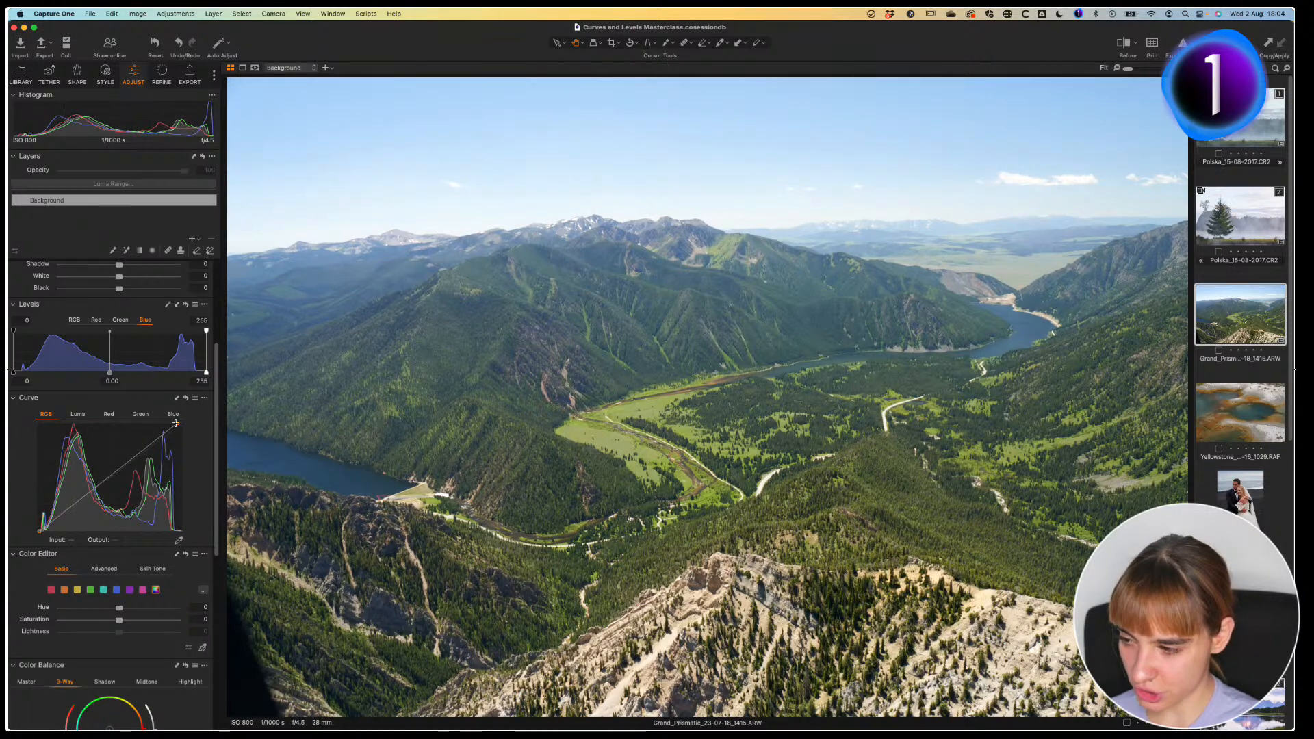
# Step: Pull the RGB curve's white end point slightly further inward along the upper edge
pyautogui.moveTo(176, 424); pyautogui.dragTo(173, 424)
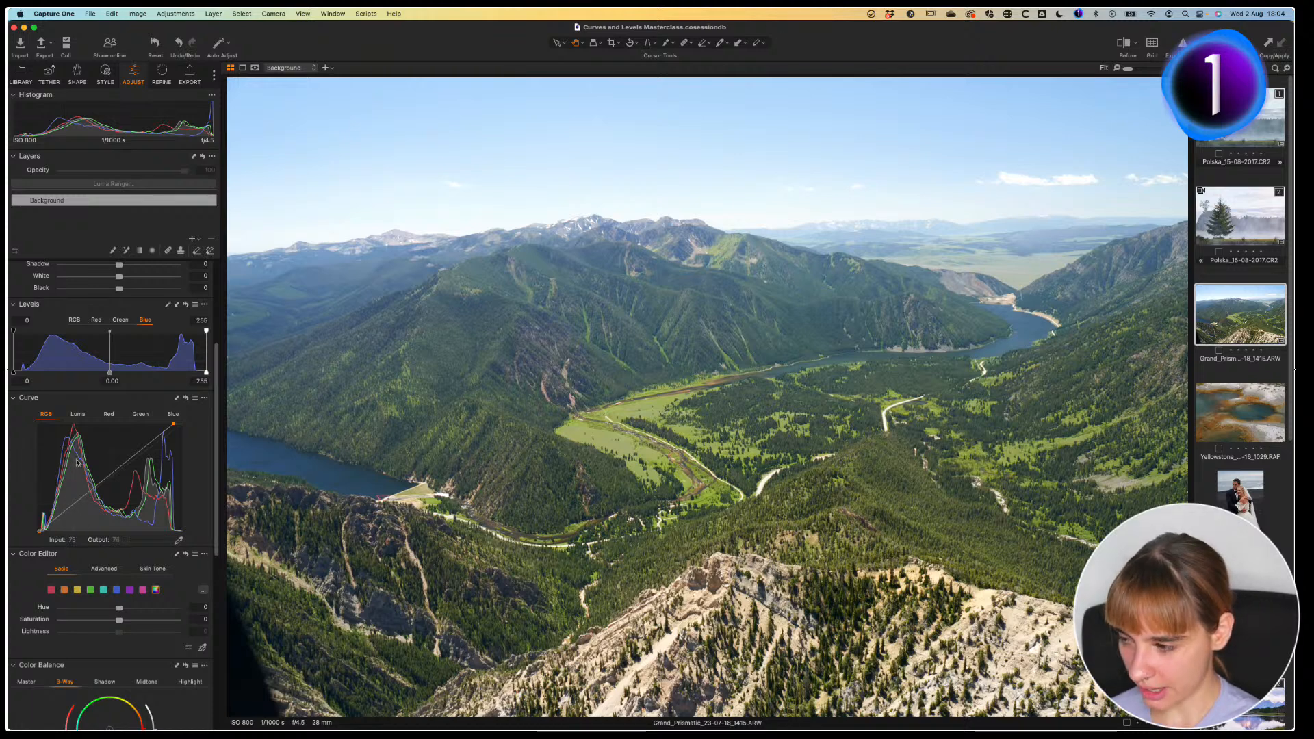
# Step: Try a midtone point on the RGB curve, darkening the photo strongly, brightening it, and bringing the point back near the diagonal
pyautogui.click(110, 477)
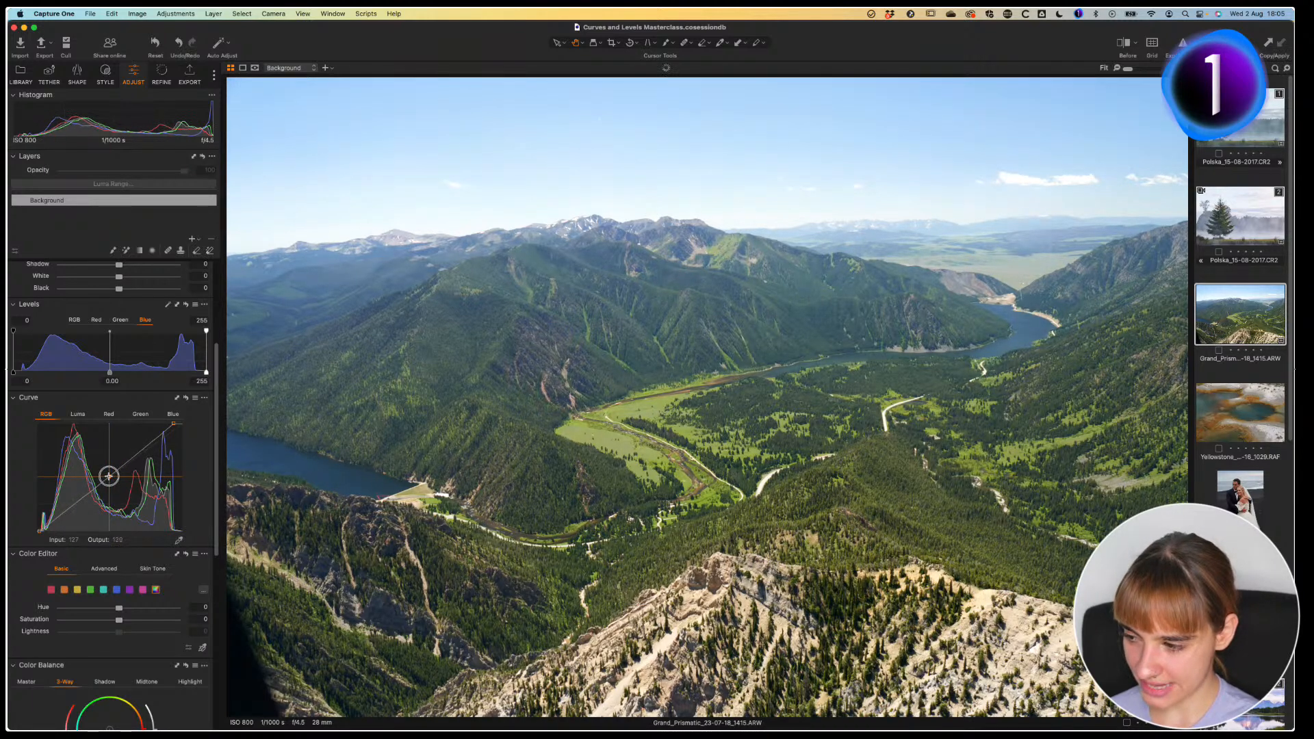
pyautogui.moveTo(108, 476); pyautogui.dragTo(109, 500)
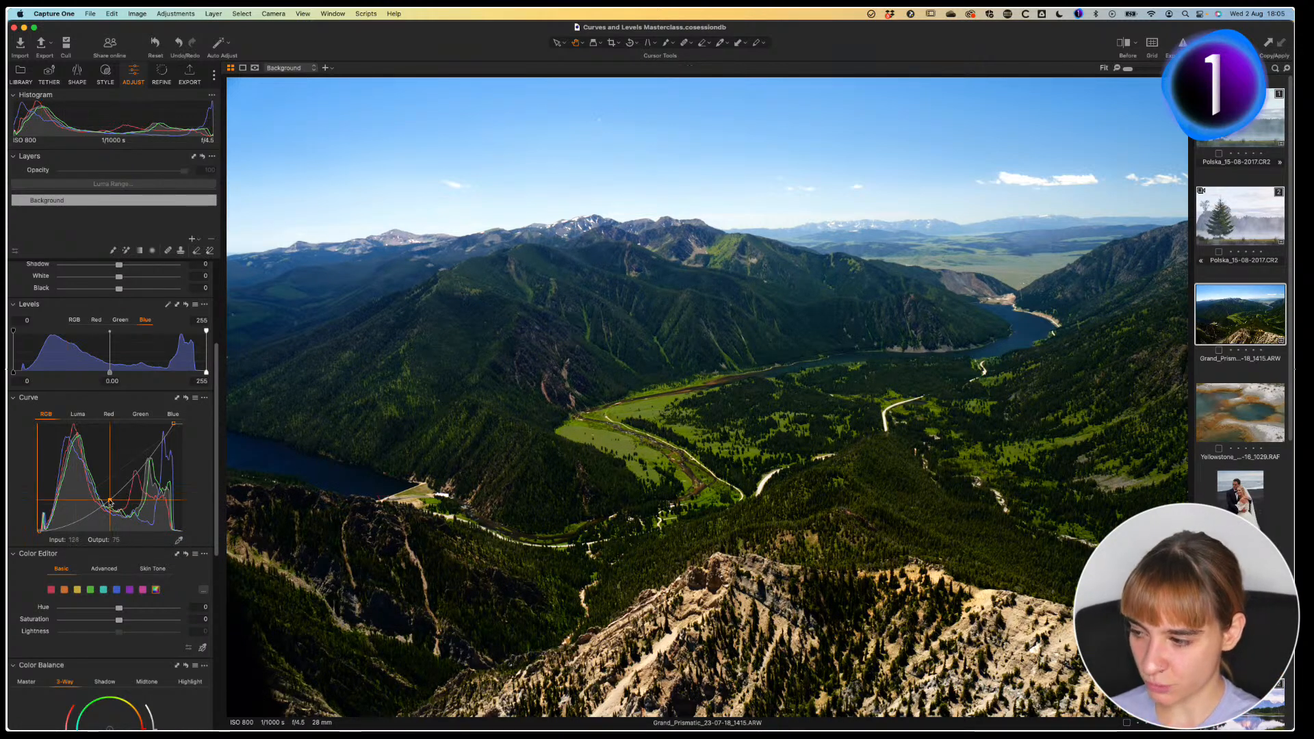
pyautogui.moveTo(109, 501); pyautogui.dragTo(107, 505)
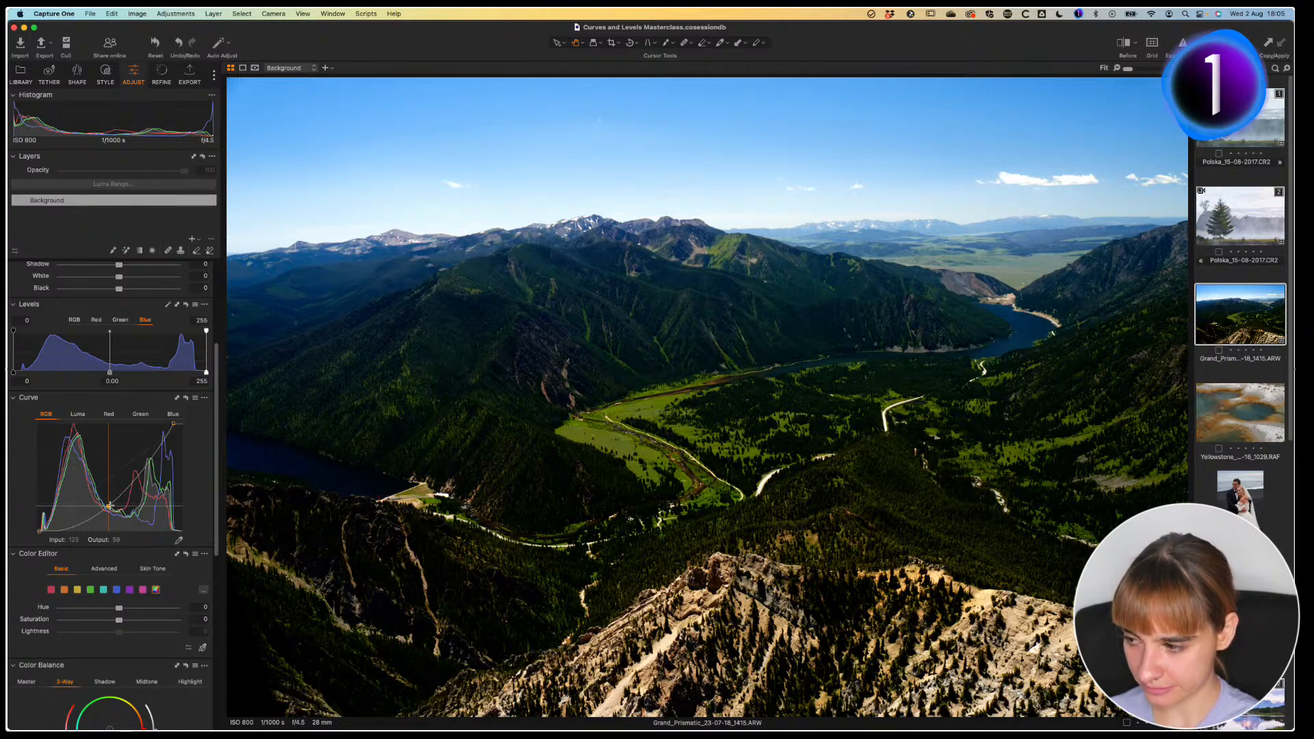
pyautogui.moveTo(108, 507); pyautogui.dragTo(102, 455)
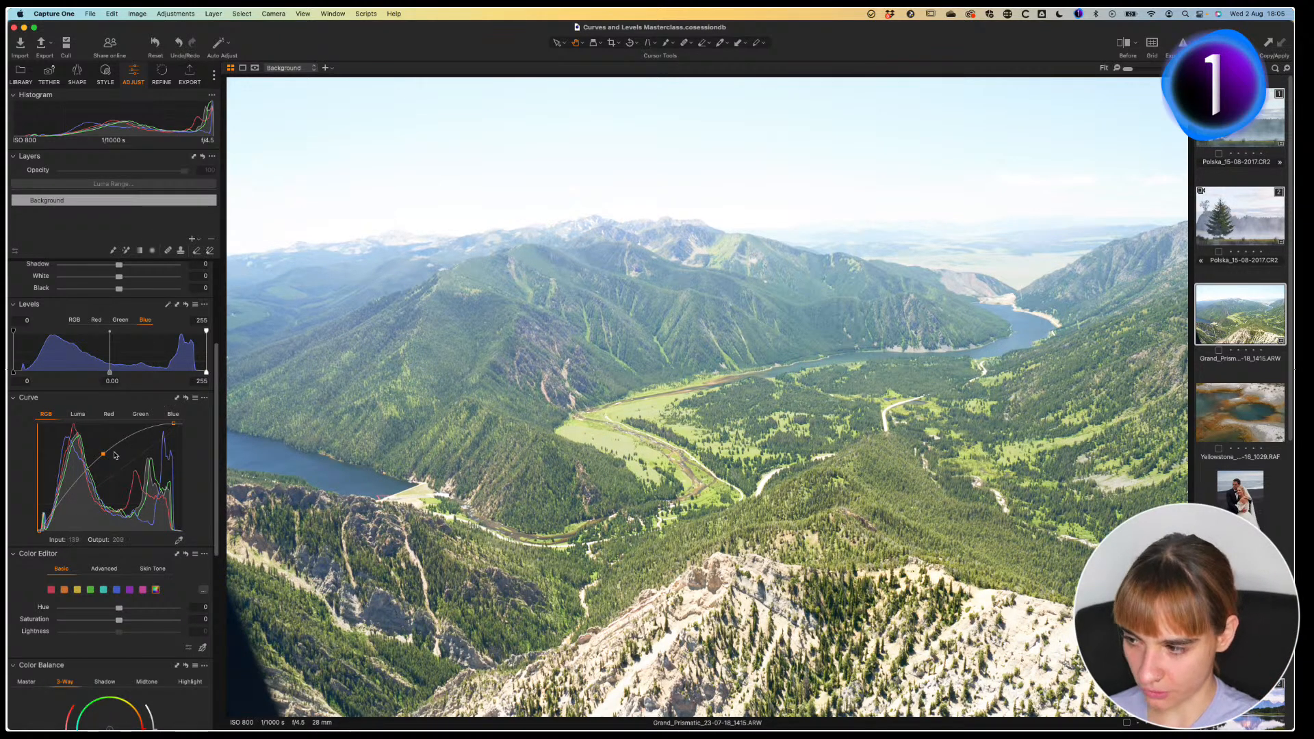
pyautogui.moveTo(101, 453); pyautogui.dragTo(108, 481)
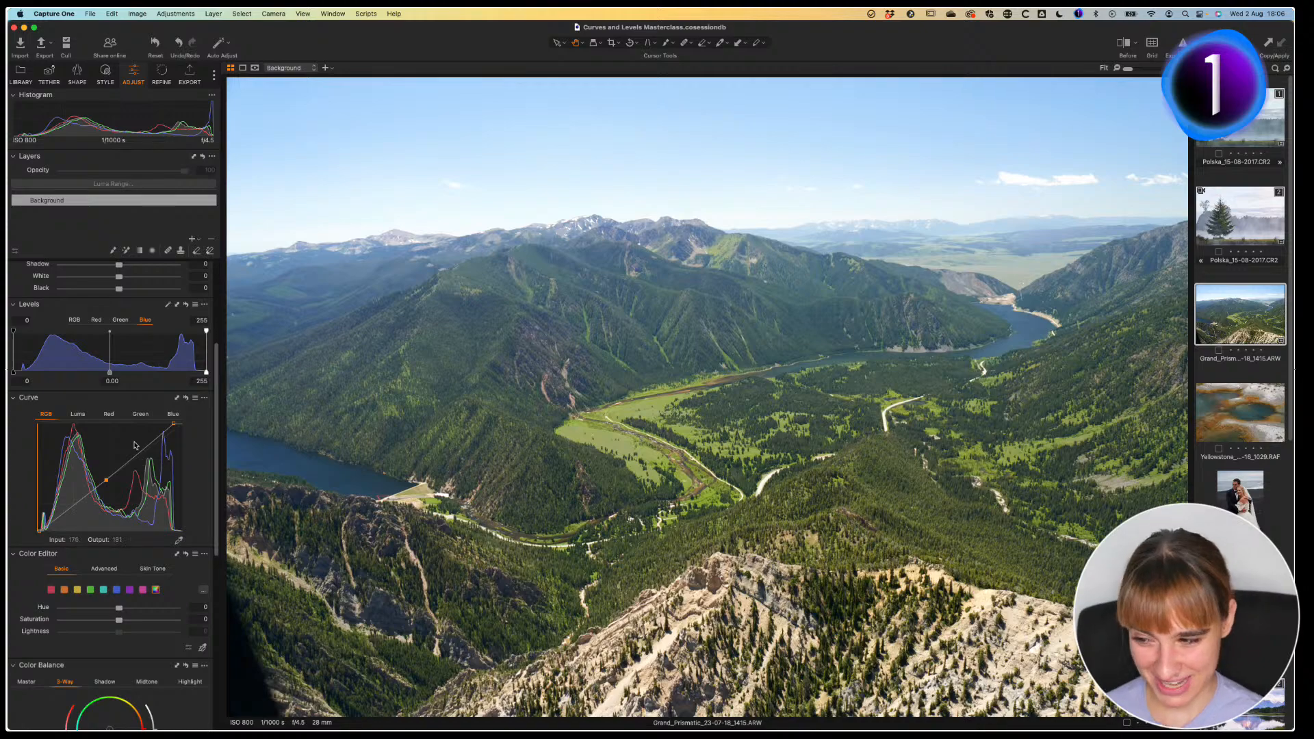
# Step: Try additional highlight and shadow points on the RGB curve for extreme contrast, and remove all points between the end points
pyautogui.moveTo(136, 457); pyautogui.dragTo(131, 450)
pyautogui.moveTo(87, 518)
pyautogui.mouseDown()
pyautogui.moveTo(110, 511)
pyautogui.moveTo(91, 522)
pyautogui.mouseUp()
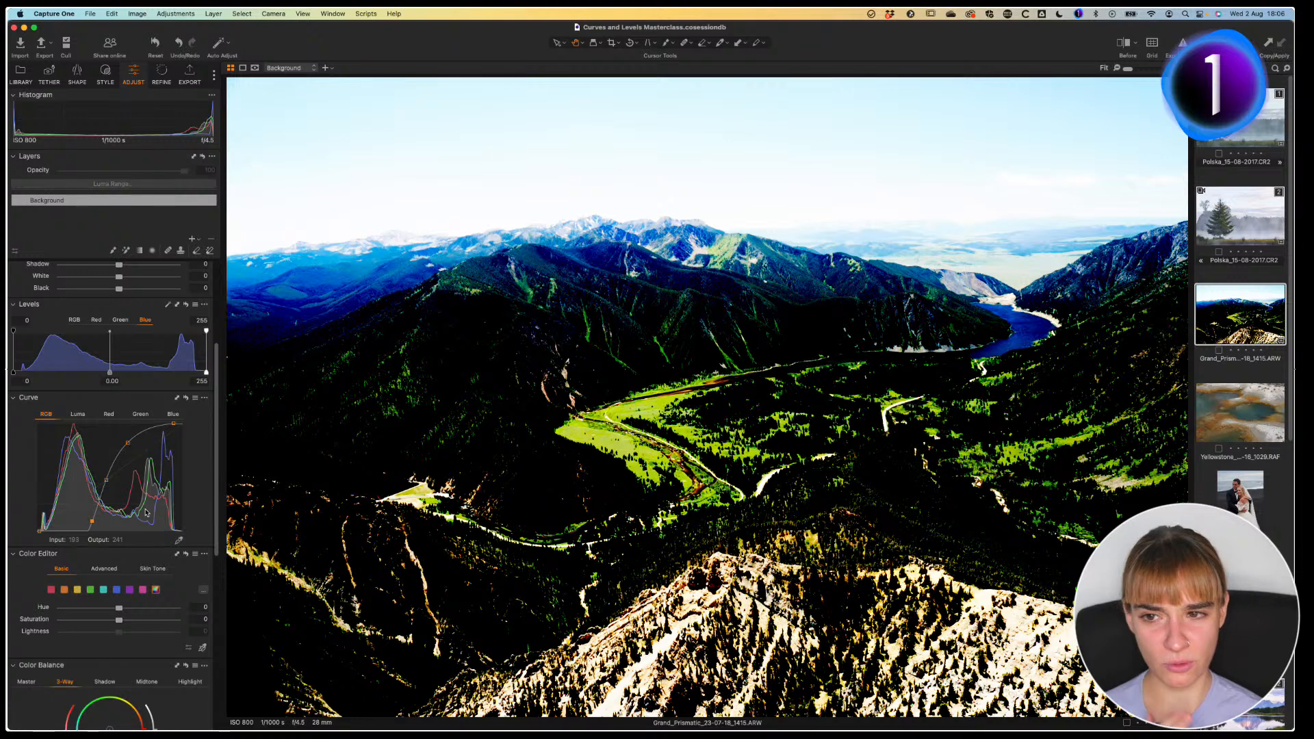
pyautogui.click(92, 521)
pyautogui.moveTo(93, 520); pyautogui.dragTo(297, 458)
pyautogui.press('Delete')
pyautogui.moveTo(123, 447); pyautogui.dragTo(205, 446)
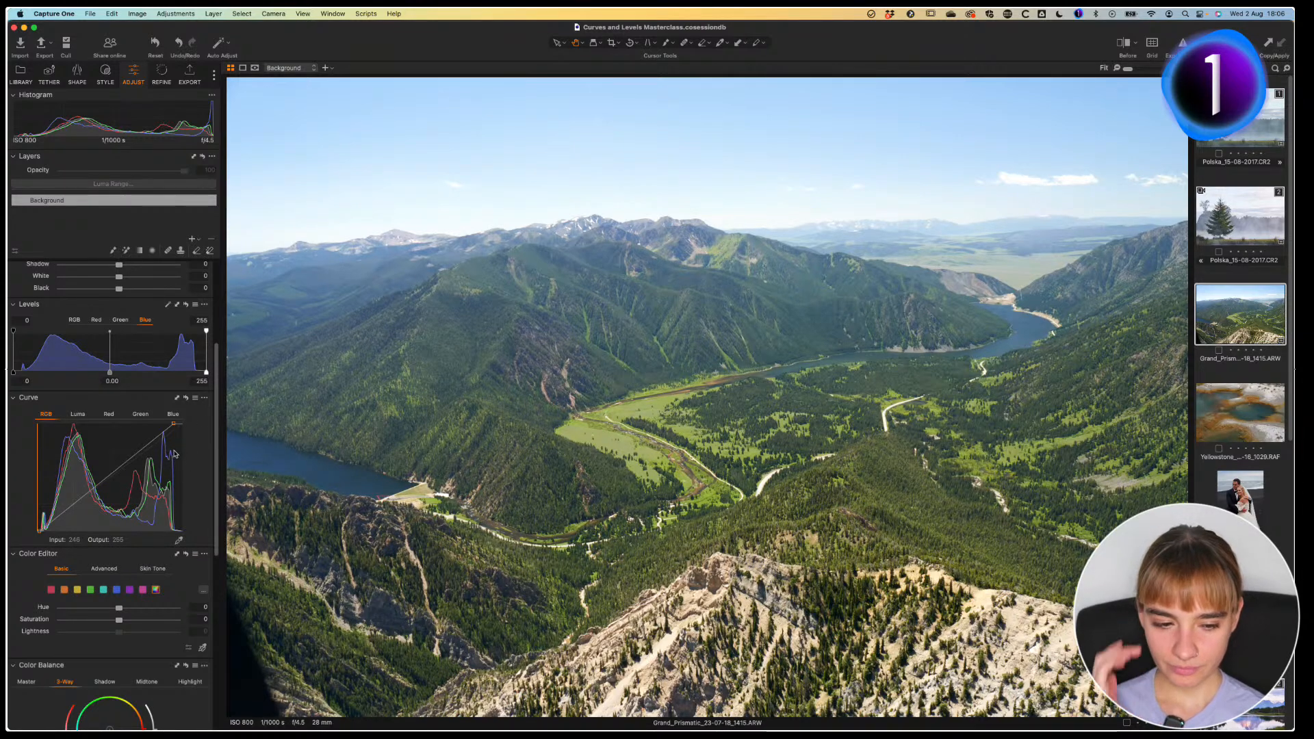
# Step: Build a gentle S-shape on the RGB curve with a slightly lowered shadow point and a slightly raised highlight point
pyautogui.click(74, 505)
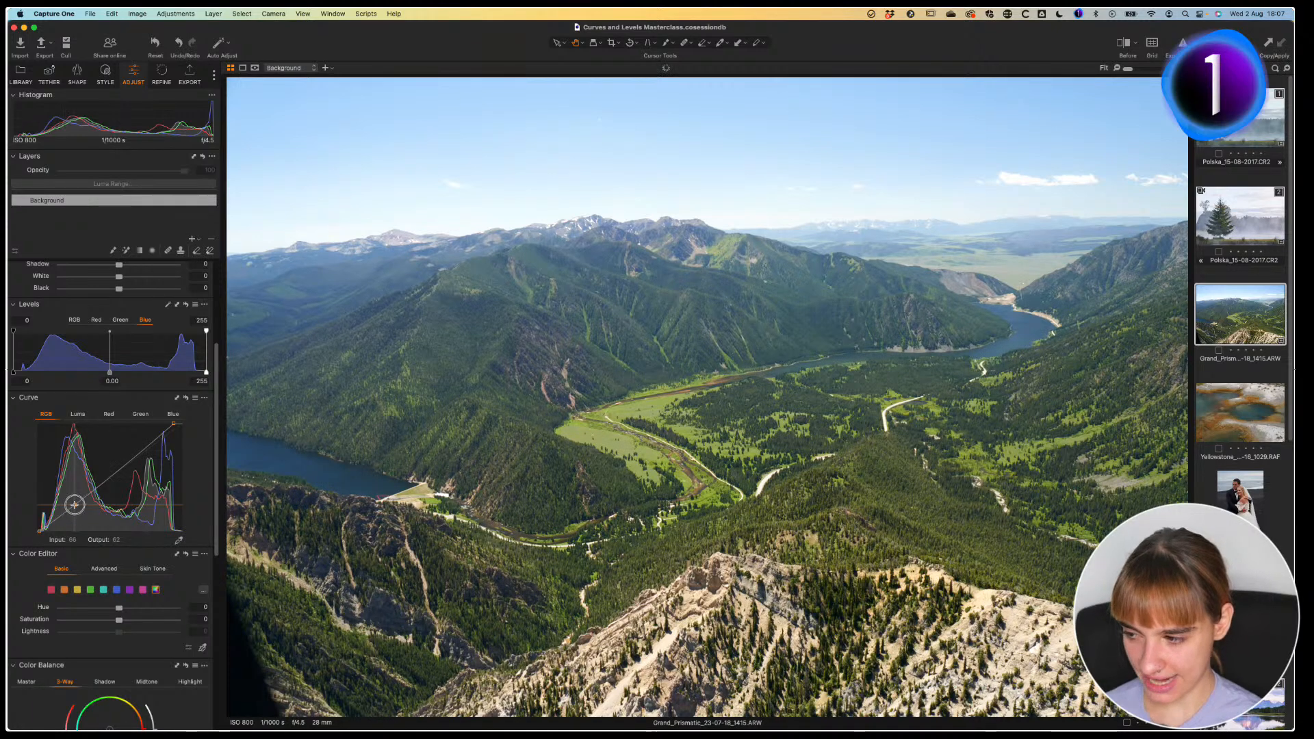
pyautogui.moveTo(74, 505); pyautogui.dragTo(72, 513)
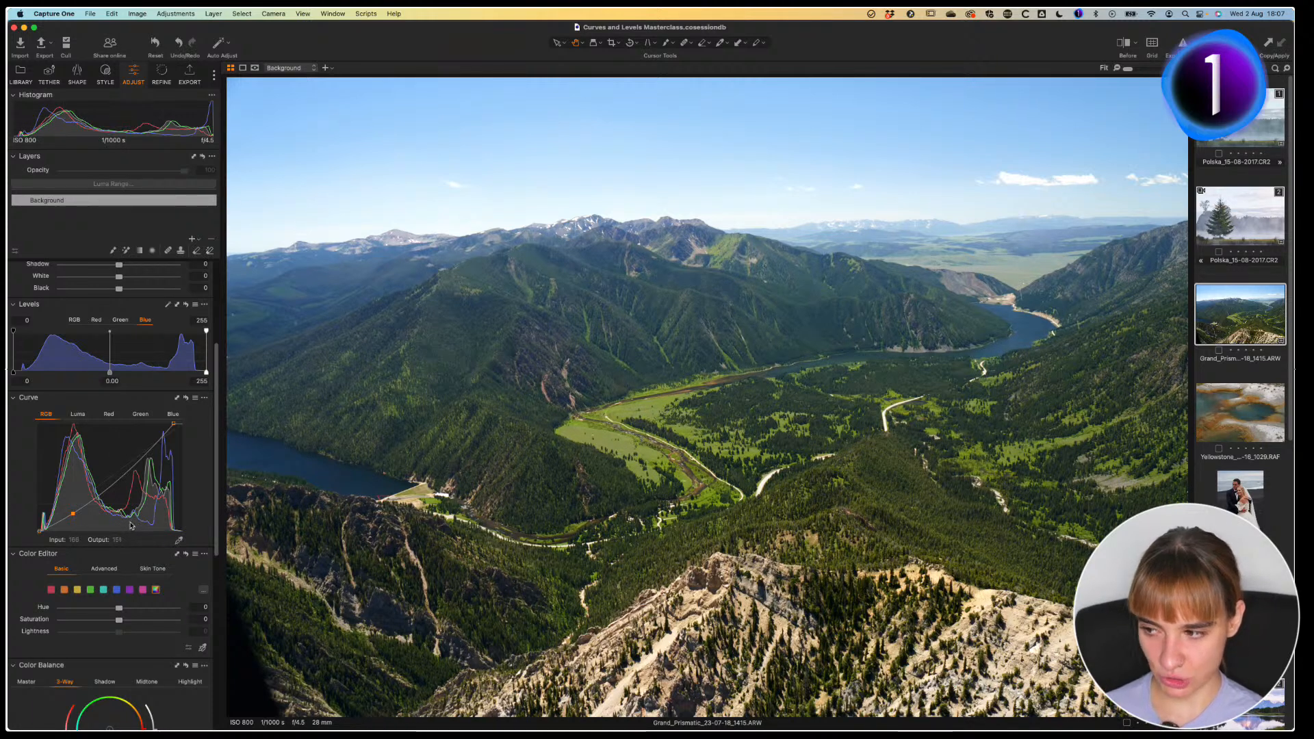
pyautogui.click(145, 450)
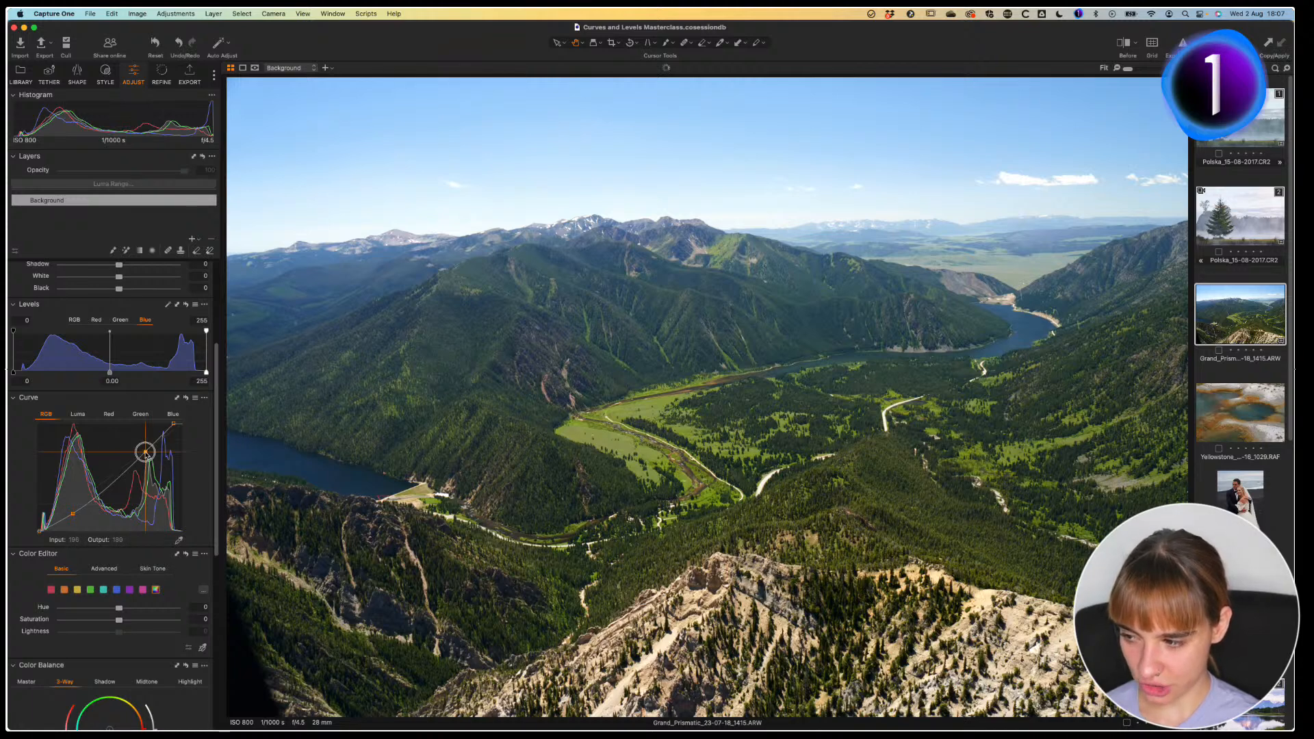
pyautogui.moveTo(146, 450); pyautogui.dragTo(145, 445)
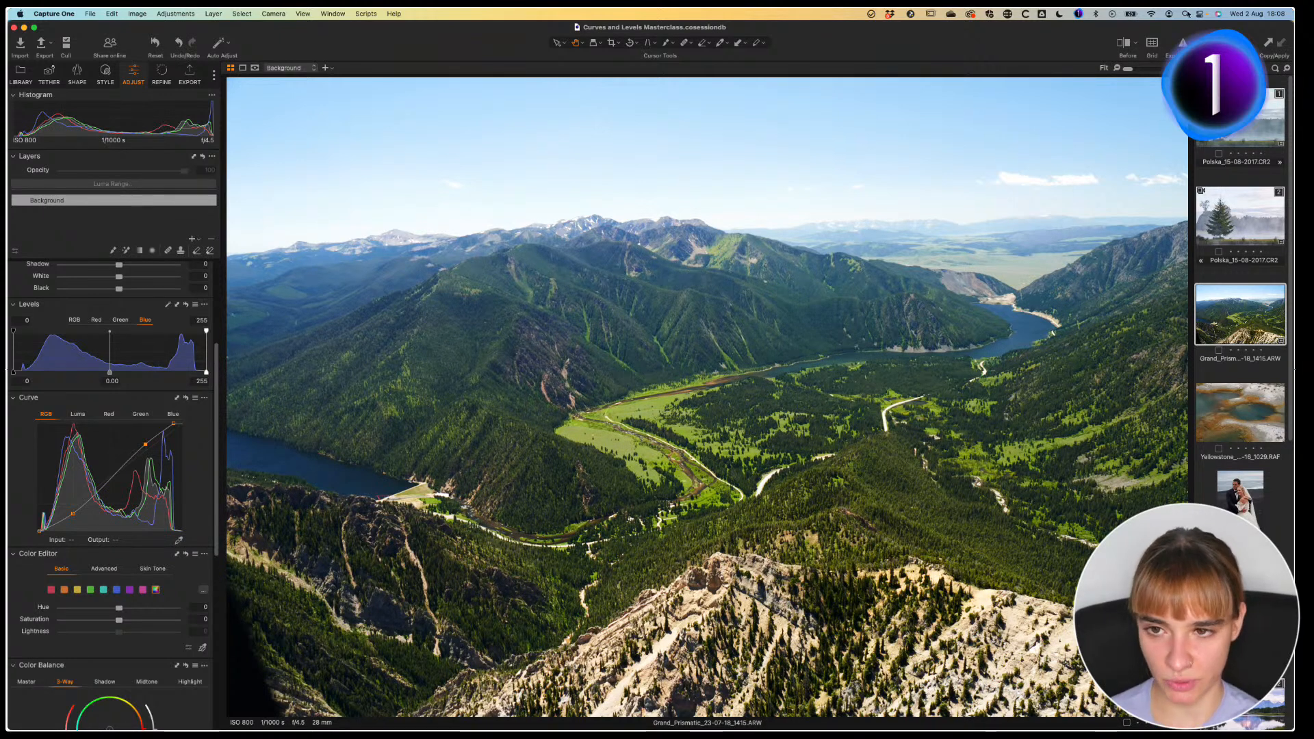
# Step: Compare the valley photo before and after the curve edit with the split view, sweeping the divider across the image, and close the comparison
pyautogui.click(1120, 45)
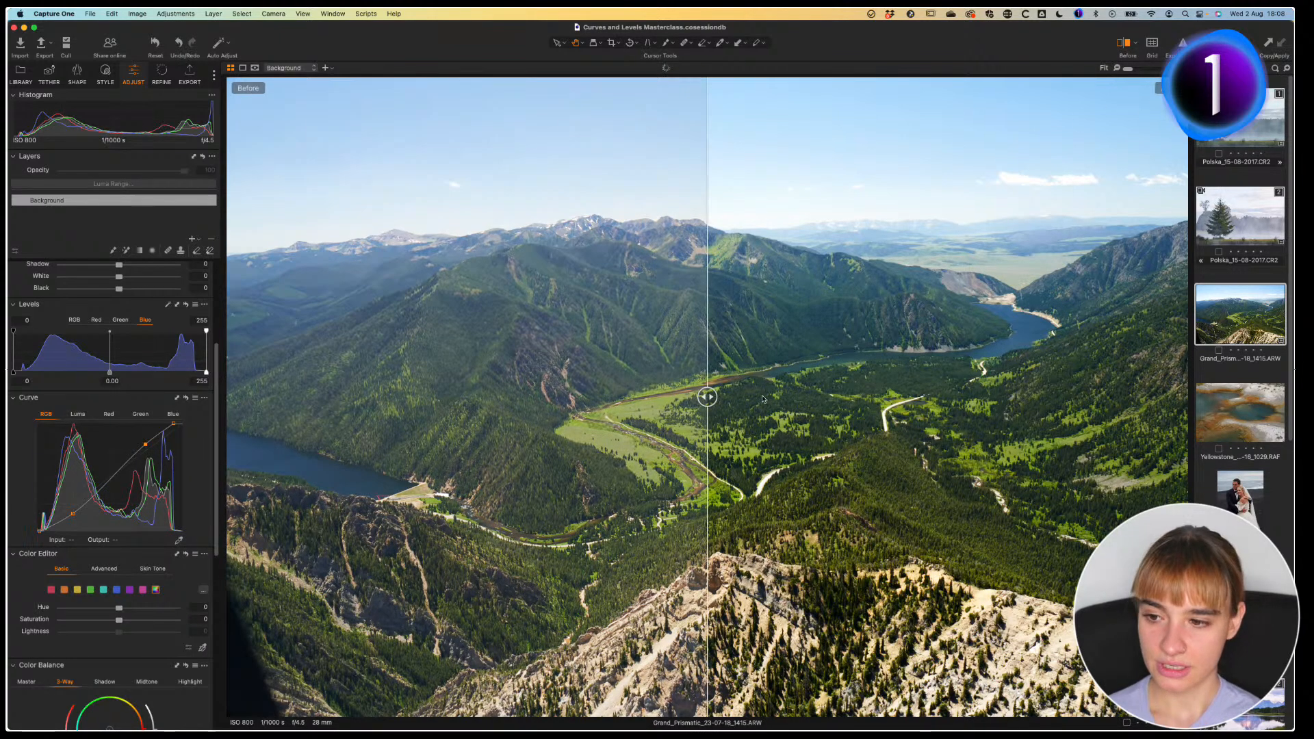
pyautogui.moveTo(711, 401); pyautogui.dragTo(251, 446)
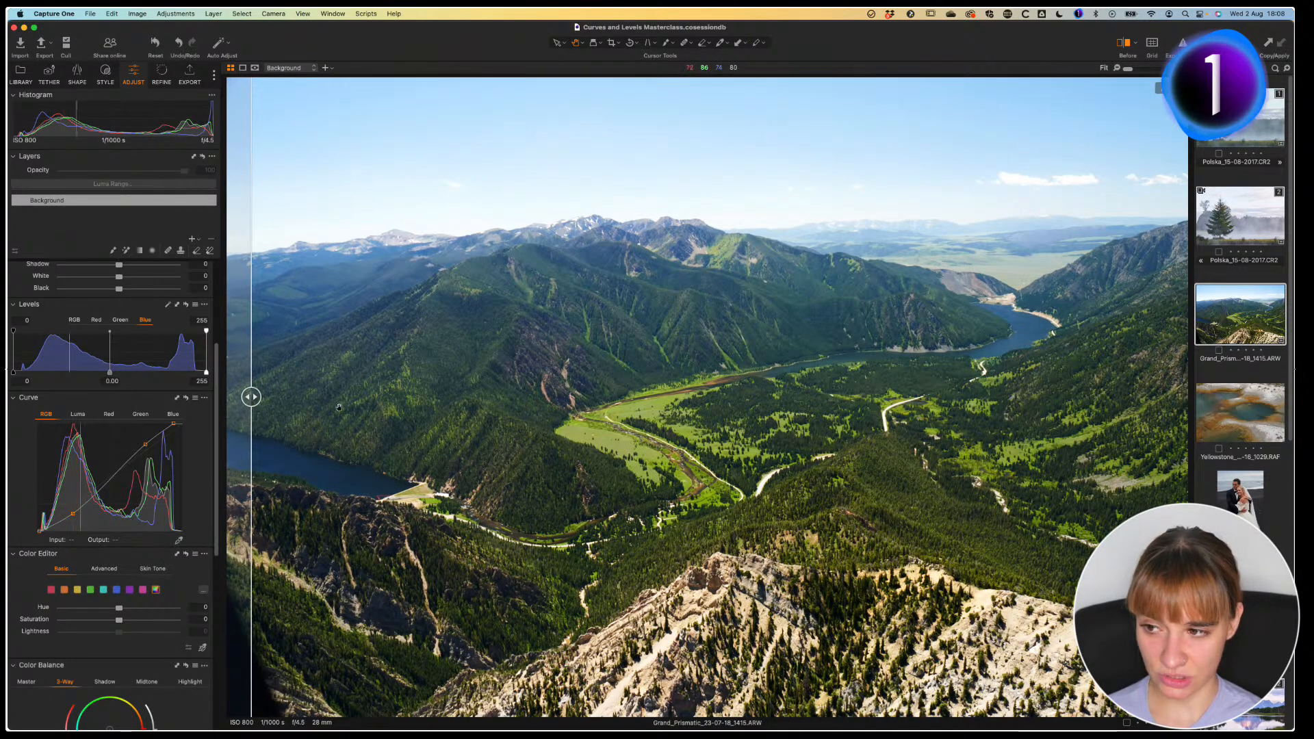
pyautogui.moveTo(251, 411); pyautogui.dragTo(384, 411)
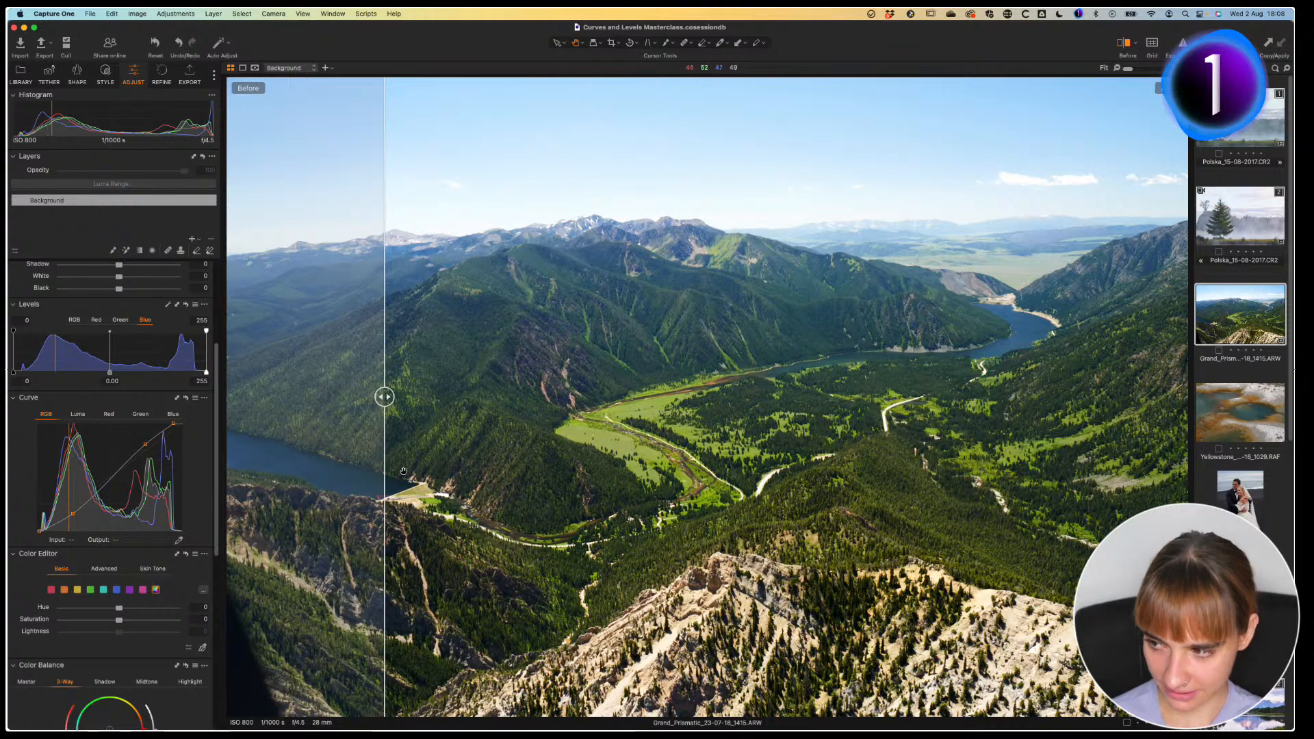
pyautogui.press('y')
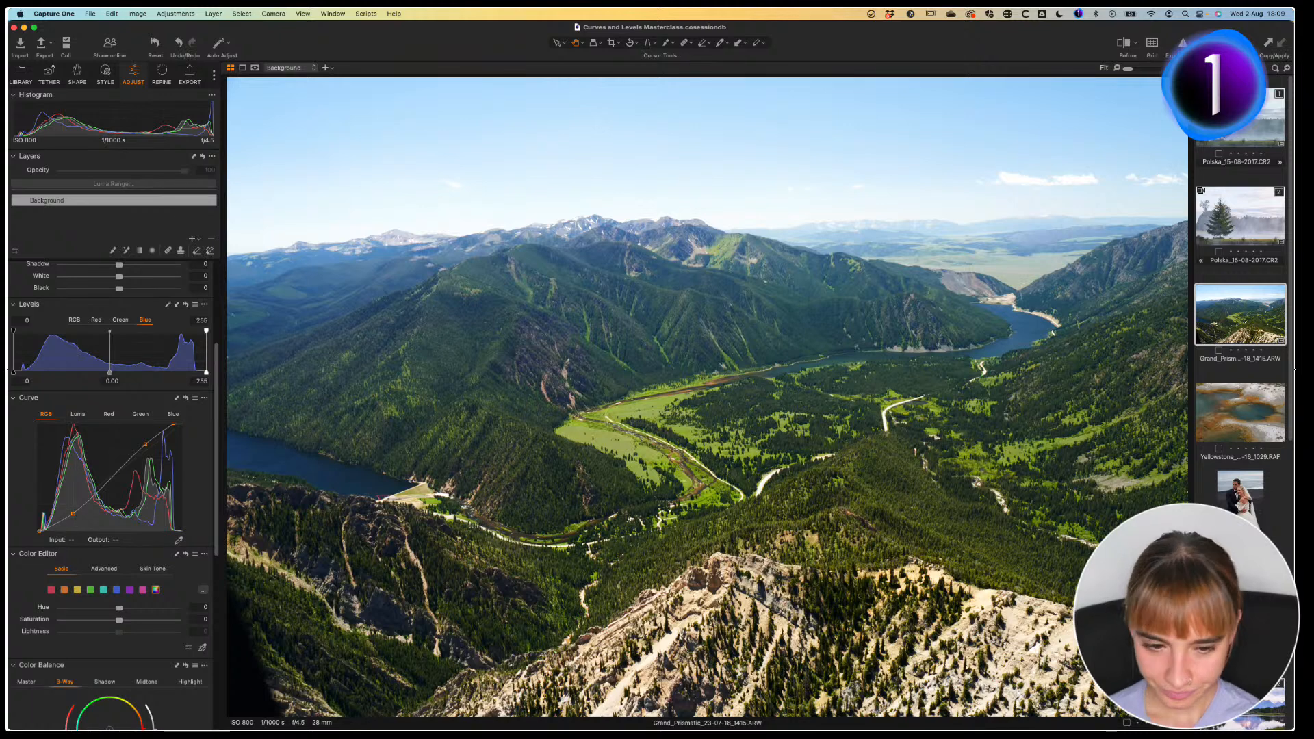
pyautogui.click(801, 434)
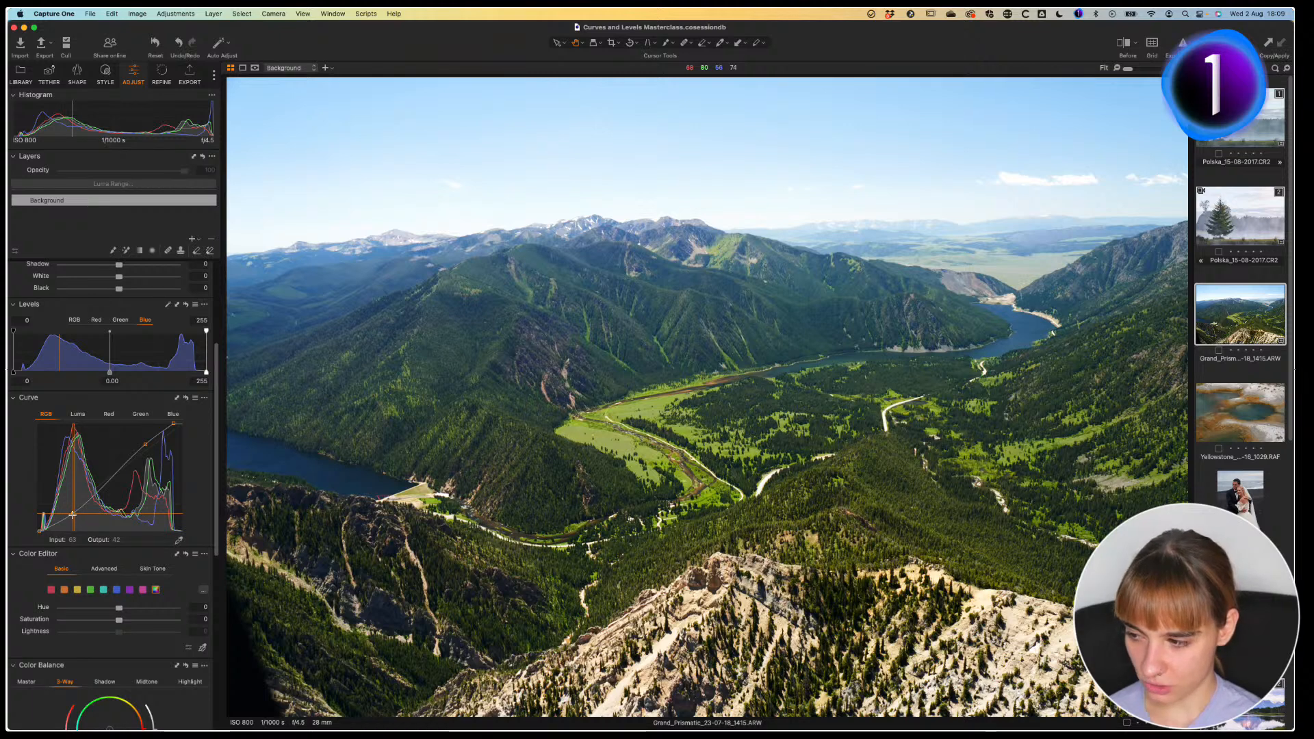
# Step: Try stronger and weaker contrast by moving the RGB curve's shadow and highlight points closer together and then further apart
pyautogui.moveTo(73, 515); pyautogui.dragTo(88, 512)
pyautogui.moveTo(143, 452)
pyautogui.mouseDown()
pyautogui.moveTo(126, 448)
pyautogui.moveTo(138, 447)
pyautogui.mouseUp()
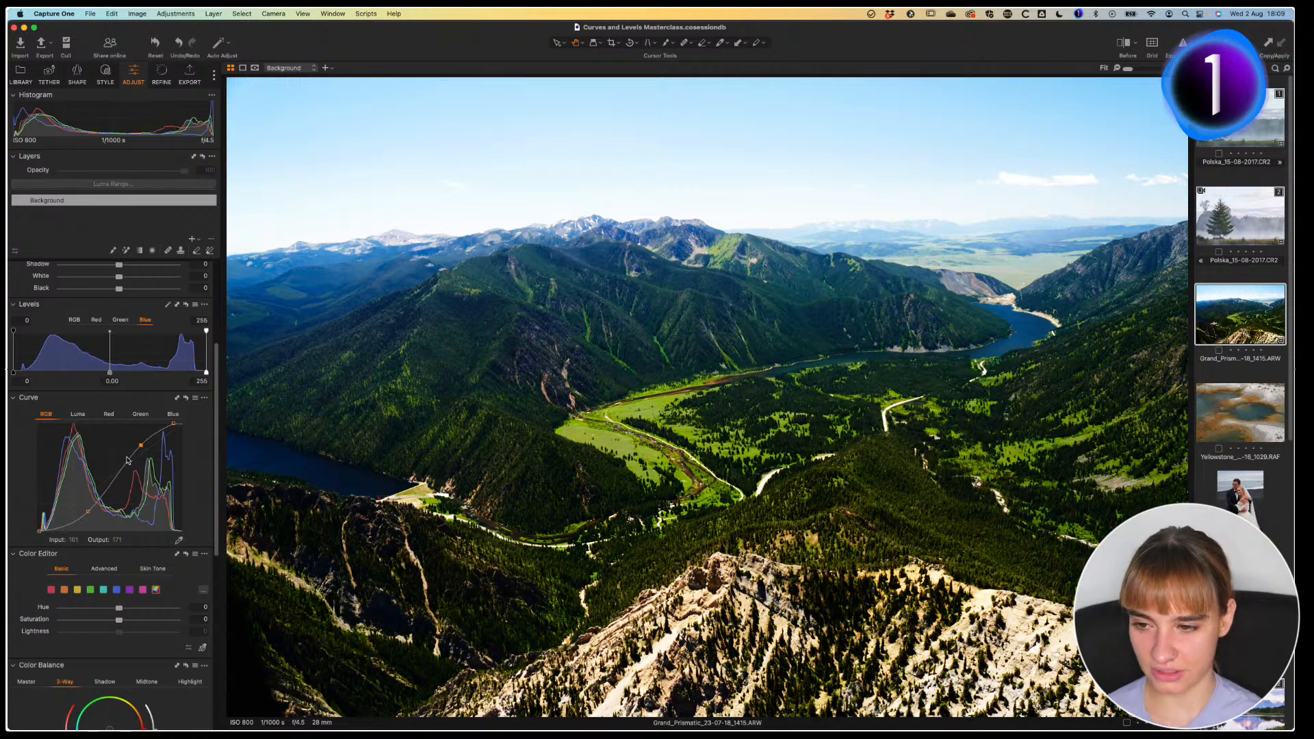
pyautogui.moveTo(87, 511); pyautogui.dragTo(92, 511)
pyautogui.moveTo(141, 446); pyautogui.dragTo(137, 446)
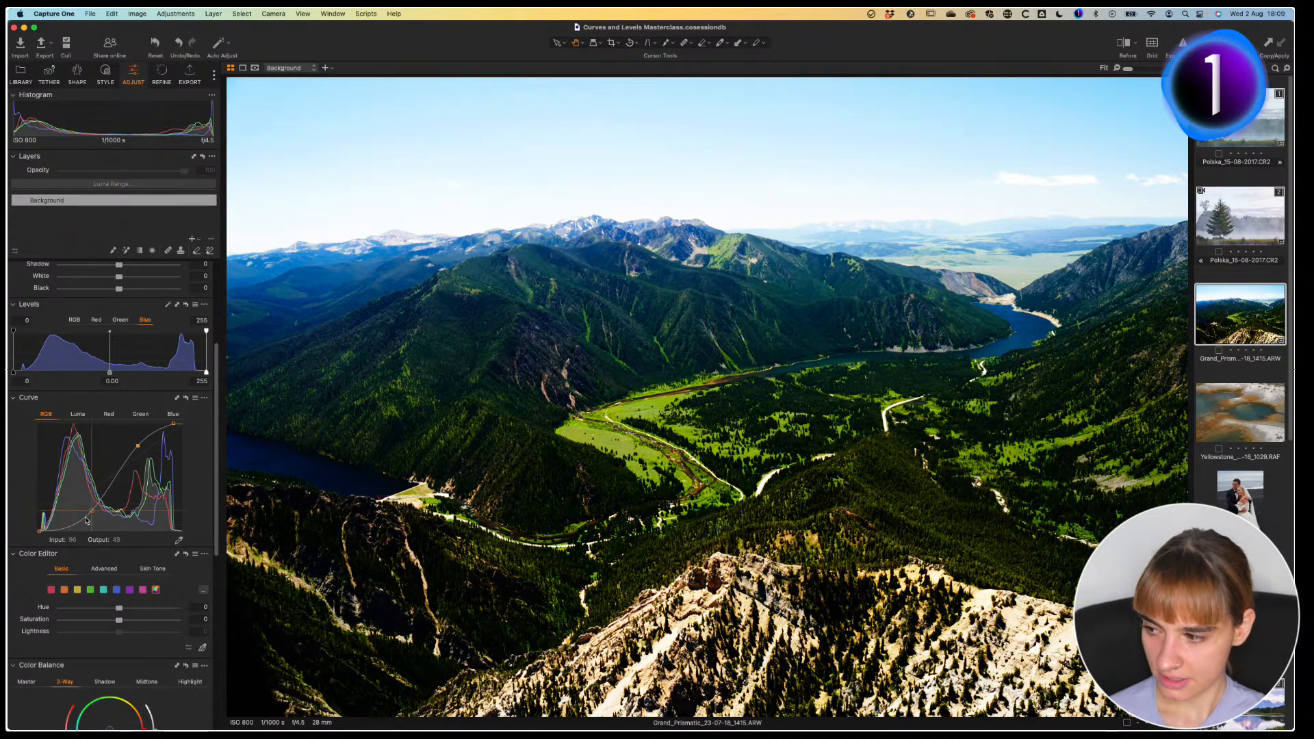
pyautogui.moveTo(91, 512); pyautogui.dragTo(62, 515)
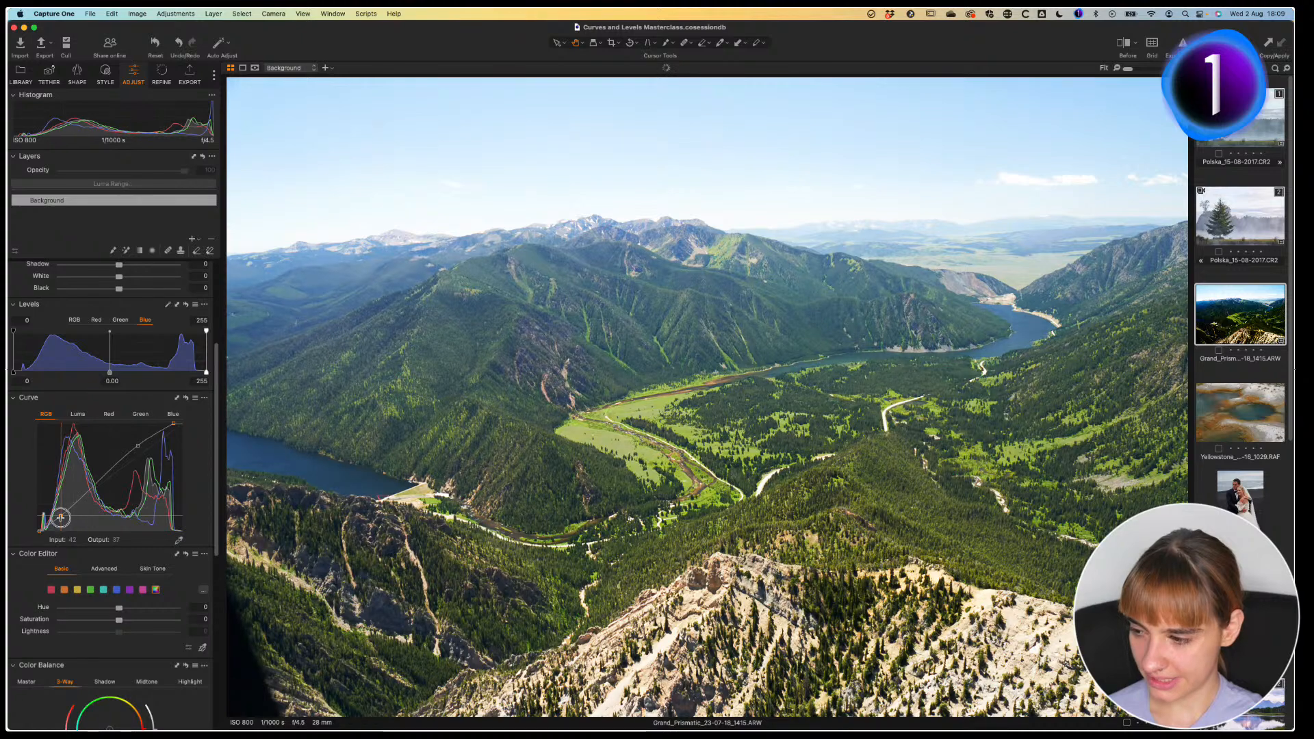
pyautogui.moveTo(138, 446)
pyautogui.mouseDown()
pyautogui.moveTo(154, 446)
pyautogui.moveTo(143, 445)
pyautogui.mouseUp()
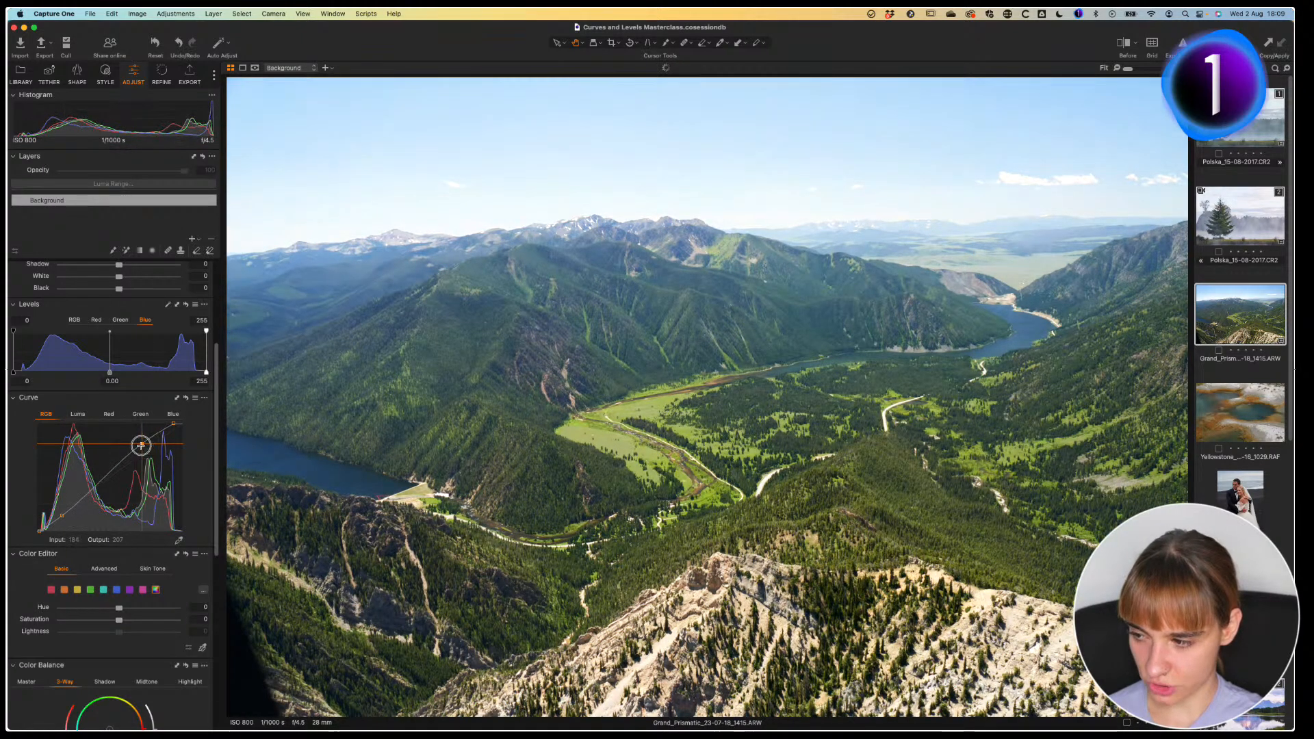
# Step: Fine-tune the RGB curve's shadow and highlight points into a moderate S-shape
pyautogui.moveTo(61, 515); pyautogui.dragTo(69, 515)
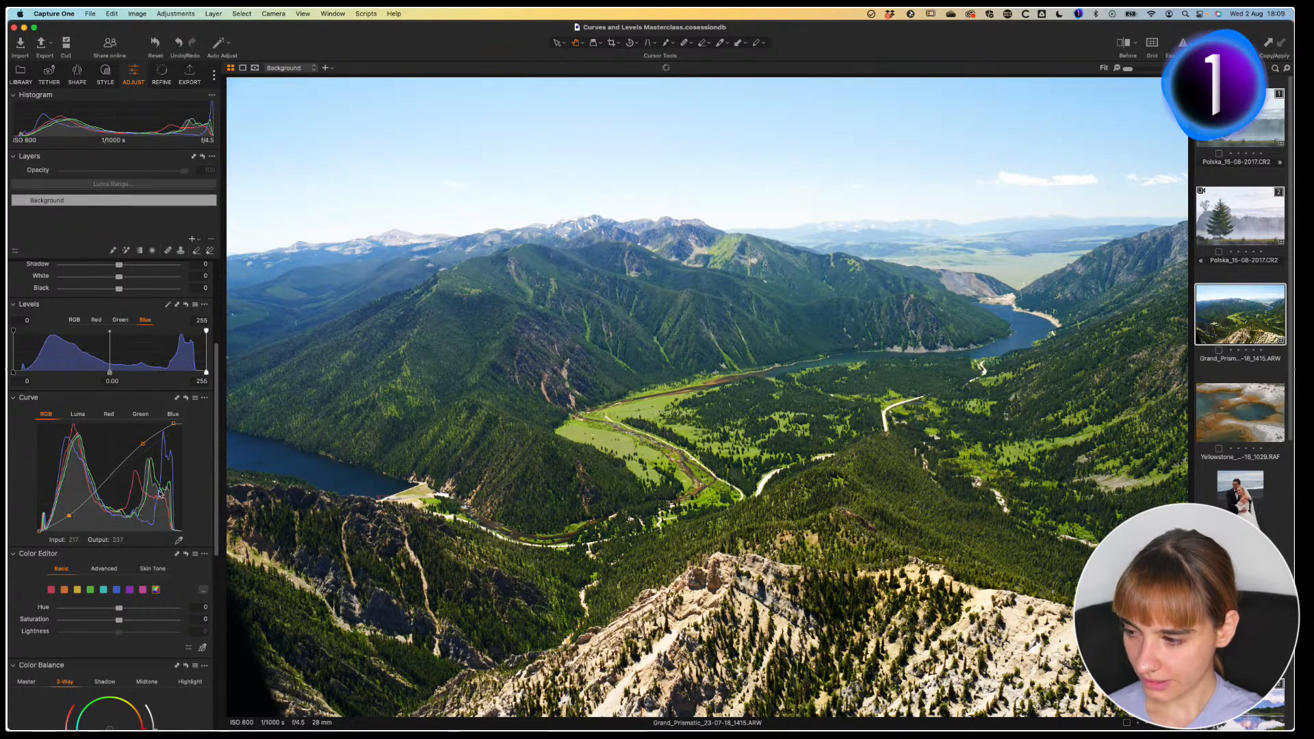
pyautogui.moveTo(69, 516); pyautogui.dragTo(72, 518)
pyautogui.moveTo(143, 443); pyautogui.dragTo(144, 446)
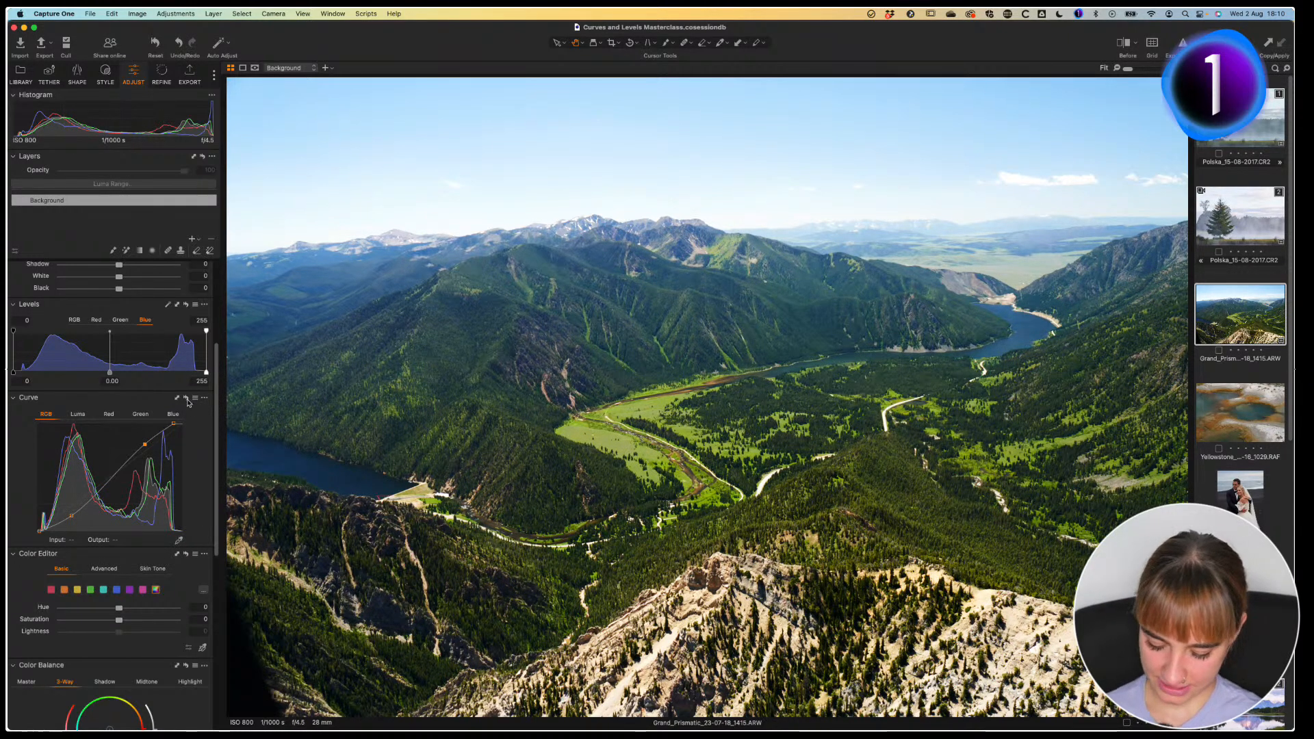
# Step: Set the High Dynamic Range Shadow to 19 and Highlight to -15 on the valley photo
pyautogui.scroll(3, 199, 394)
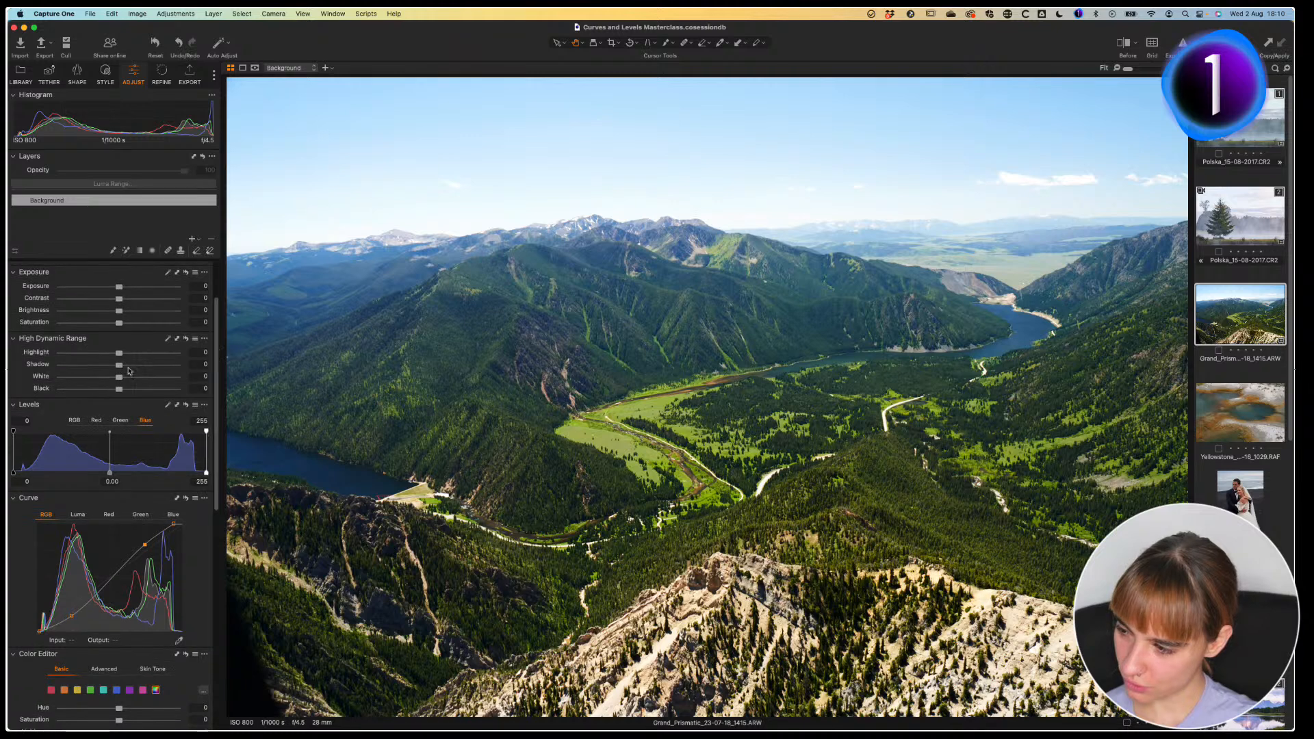
pyautogui.moveTo(121, 366)
pyautogui.mouseDown()
pyautogui.moveTo(134, 367)
pyautogui.moveTo(110, 353)
pyautogui.moveTo(129, 366)
pyautogui.mouseUp()
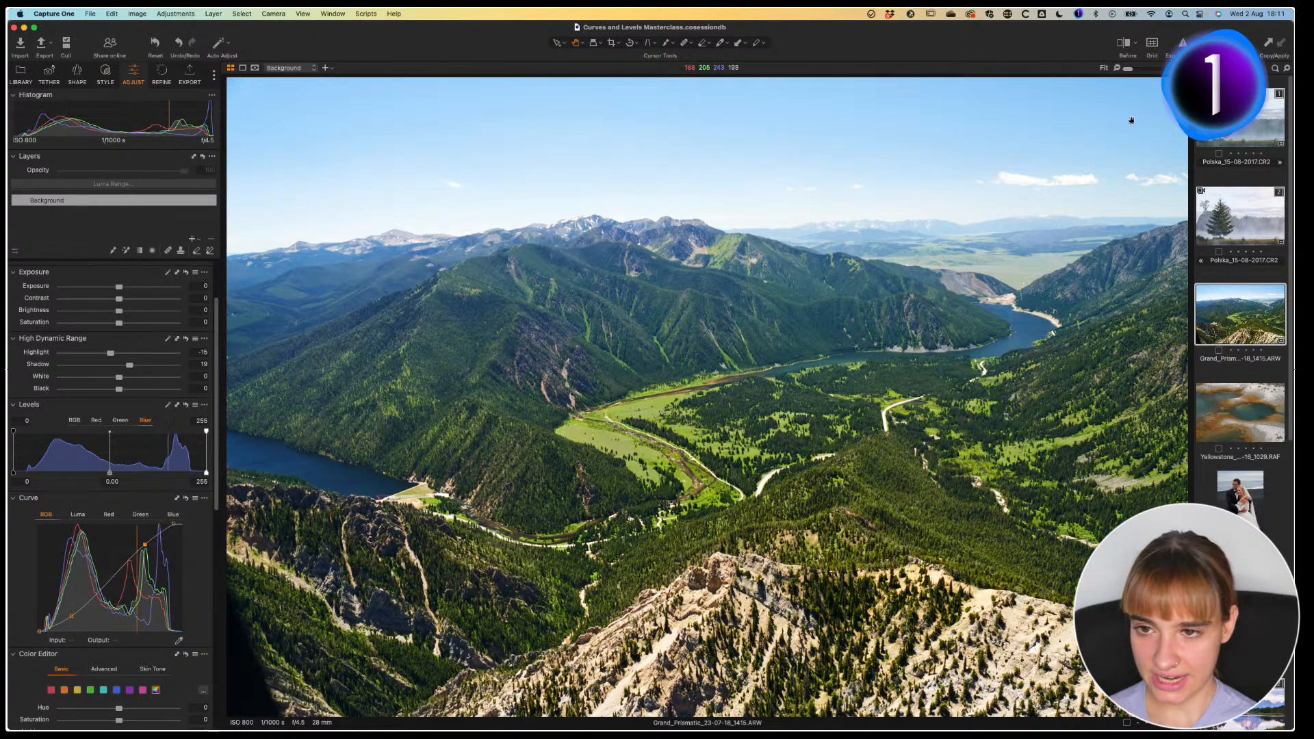
# Step: Check the edited valley photo against the original with the split before/after view, and close the comparison
pyautogui.click(1121, 44)
pyautogui.moveTo(707, 397); pyautogui.dragTo(632, 397)
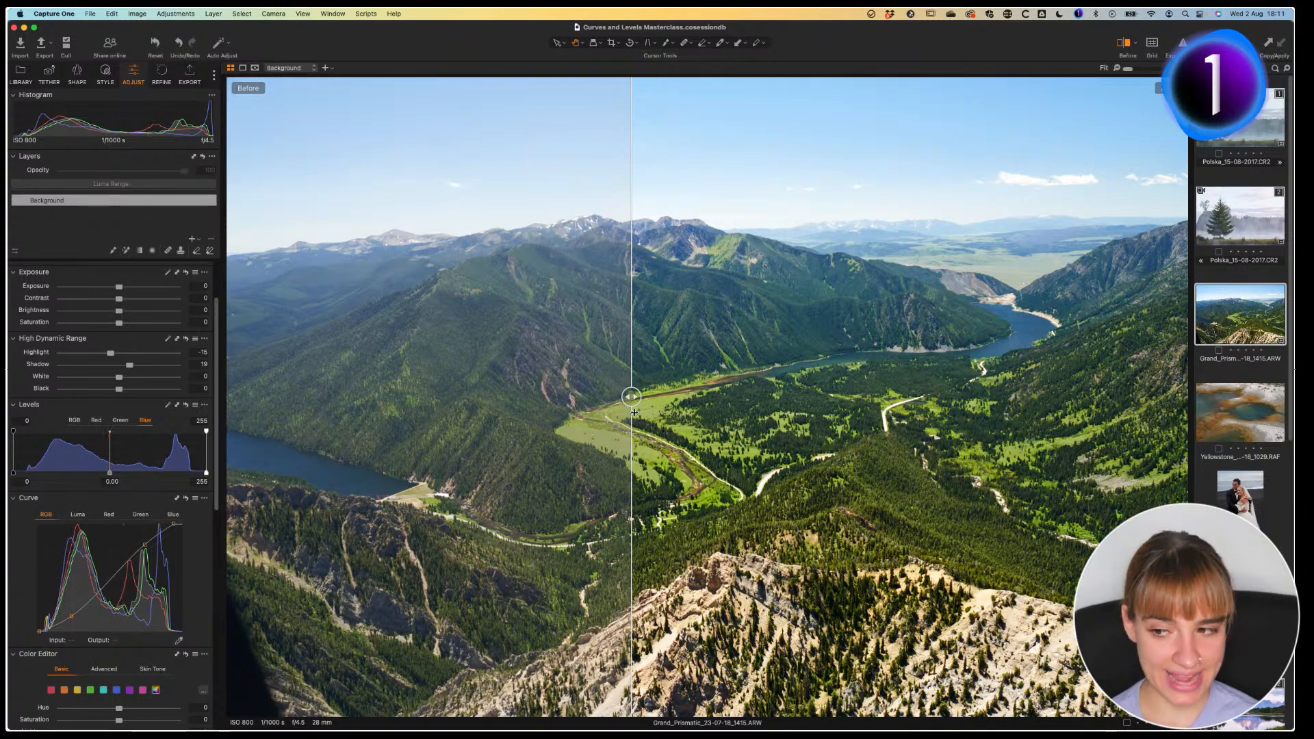
pyautogui.press('y')
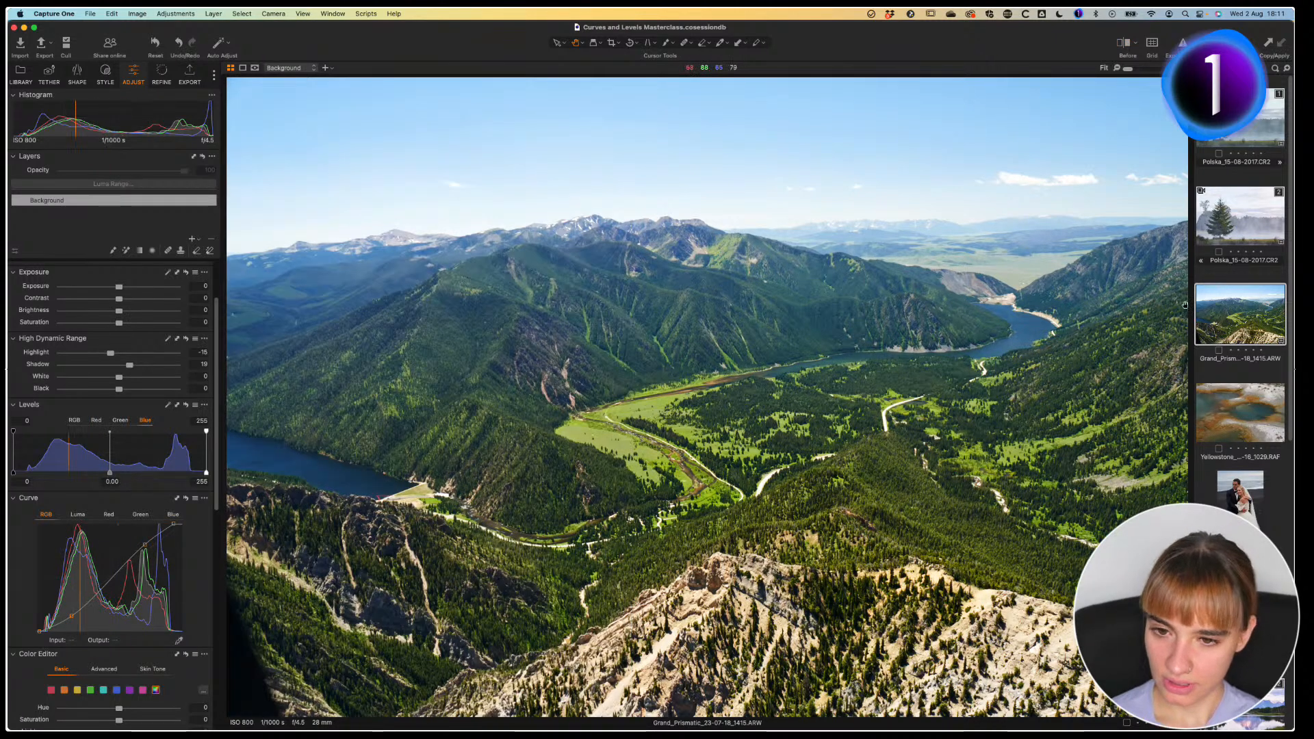
# Step: Clone the edited valley photo as a second variant and reset the clone's Curve adjustment
pyautogui.rightClick(1224, 316)
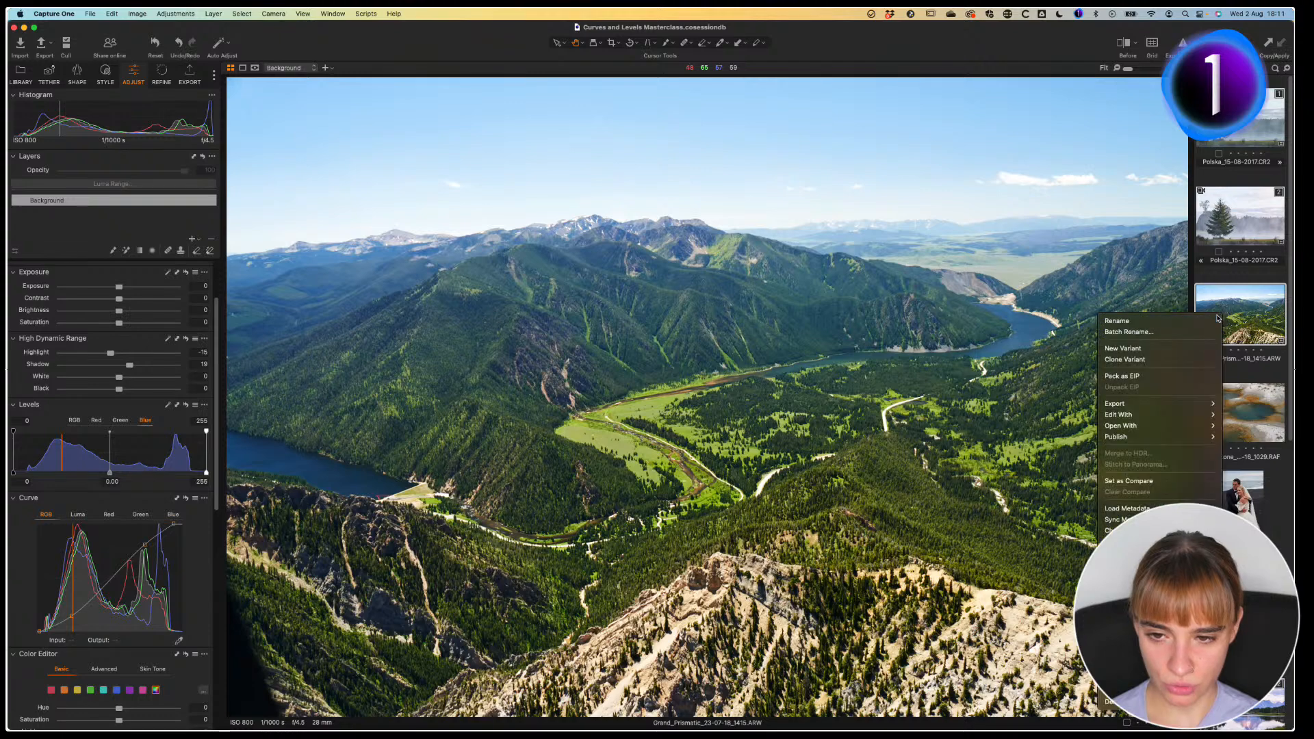
pyautogui.click(1156, 360)
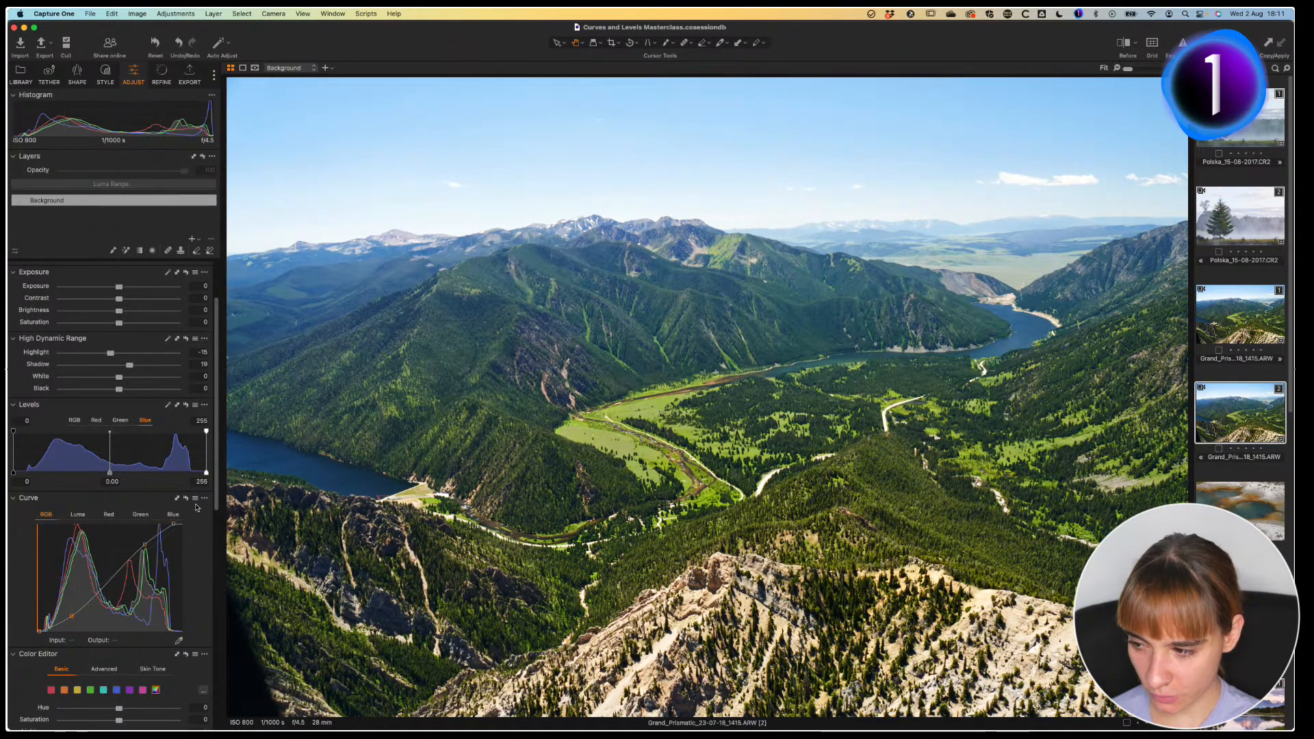
pyautogui.click(186, 498)
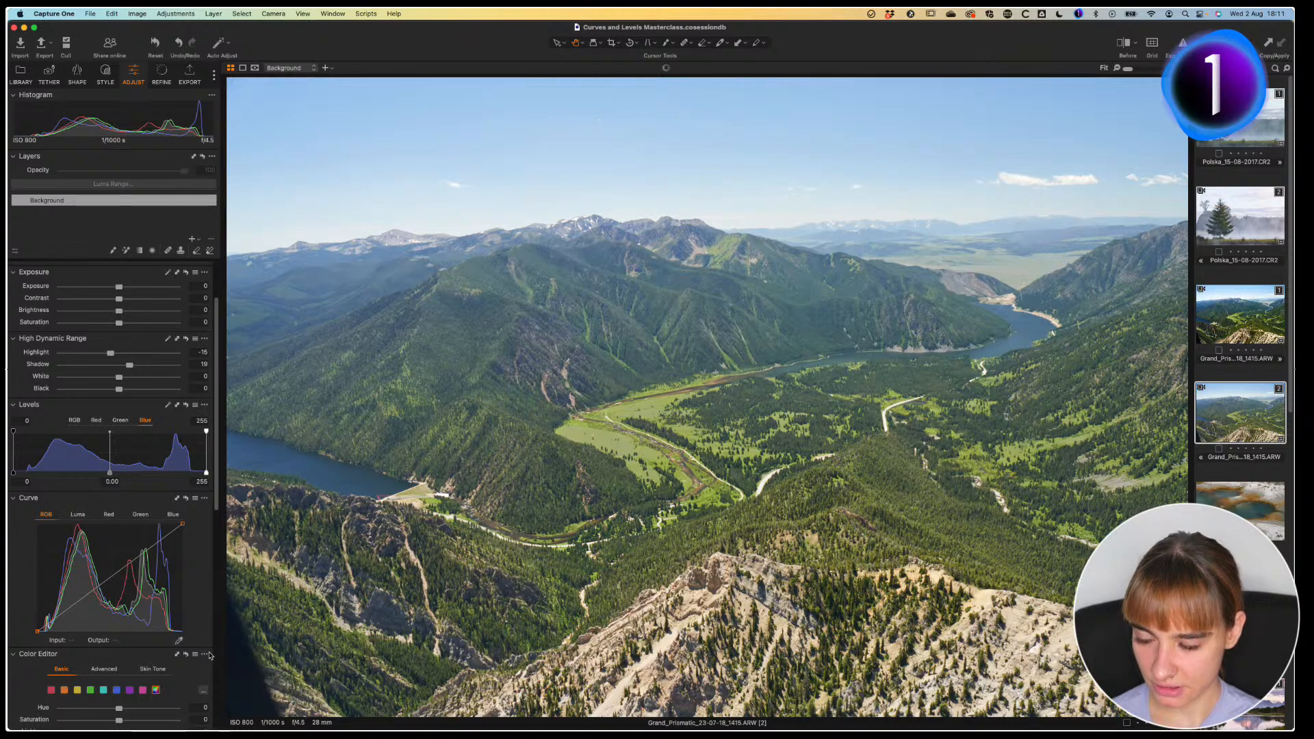
# Step: On the valley clone's Luma curve, move the black point to about input 11 and the white point to input 231
pyautogui.click(77, 515)
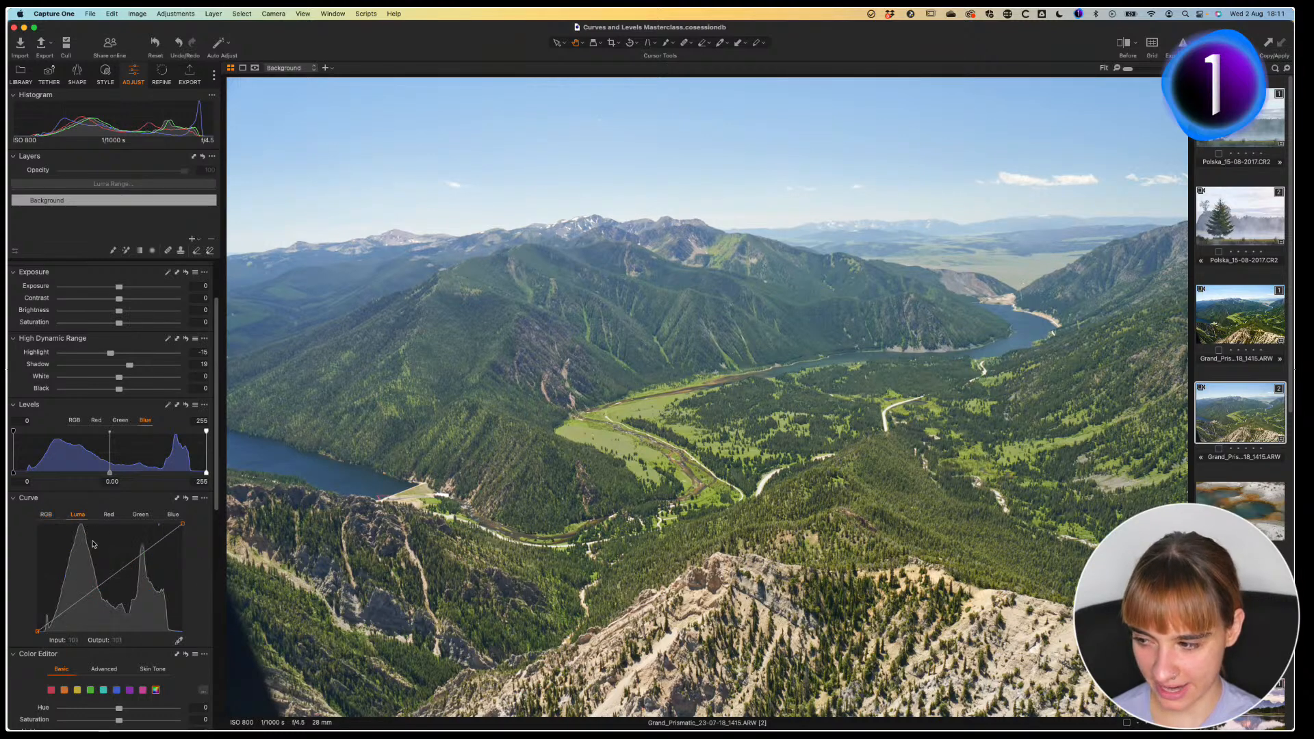
pyautogui.click(38, 631)
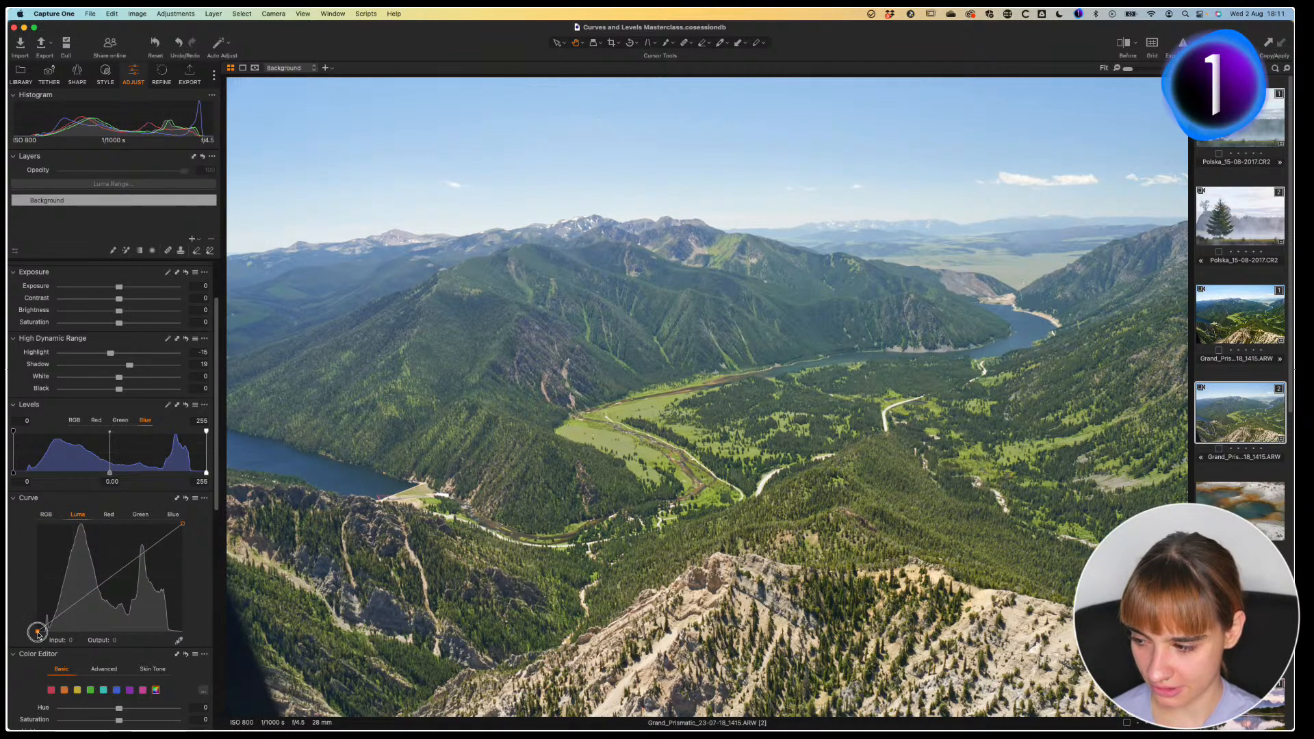
pyautogui.moveTo(38, 632); pyautogui.dragTo(43, 630)
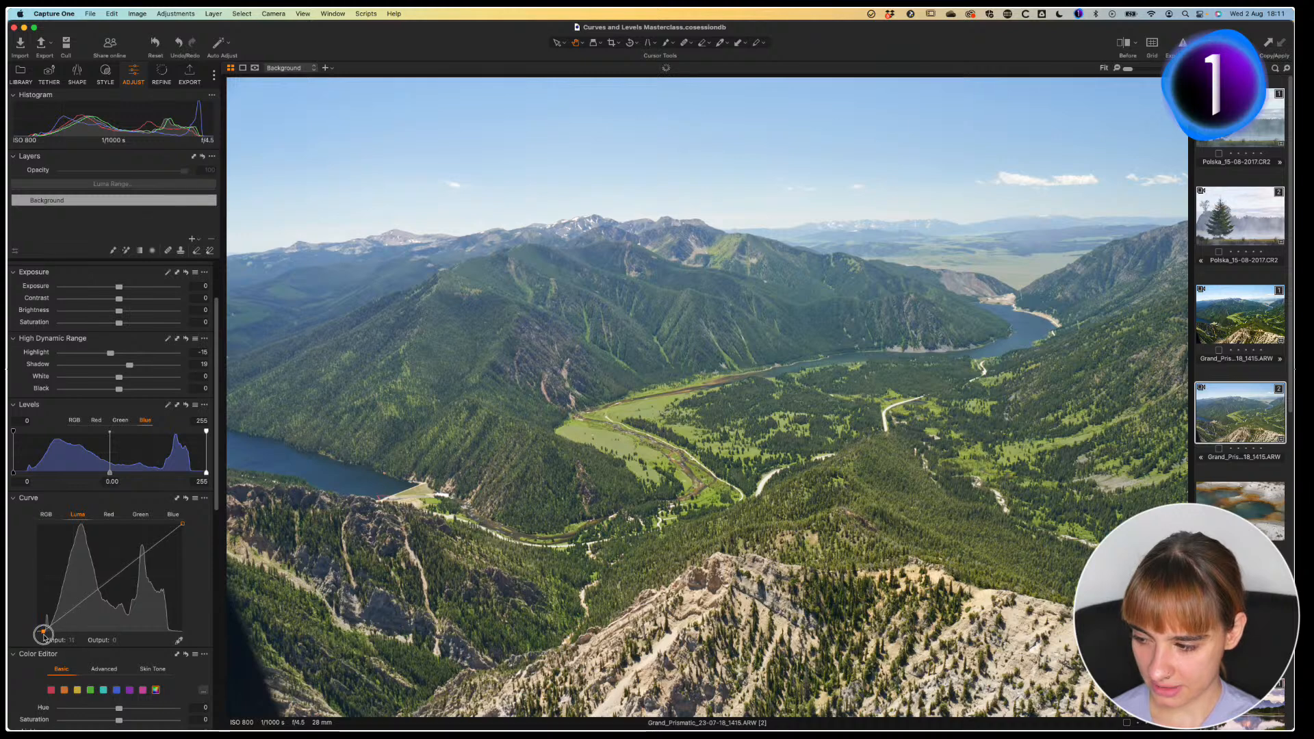
pyautogui.moveTo(183, 524); pyautogui.dragTo(167, 524)
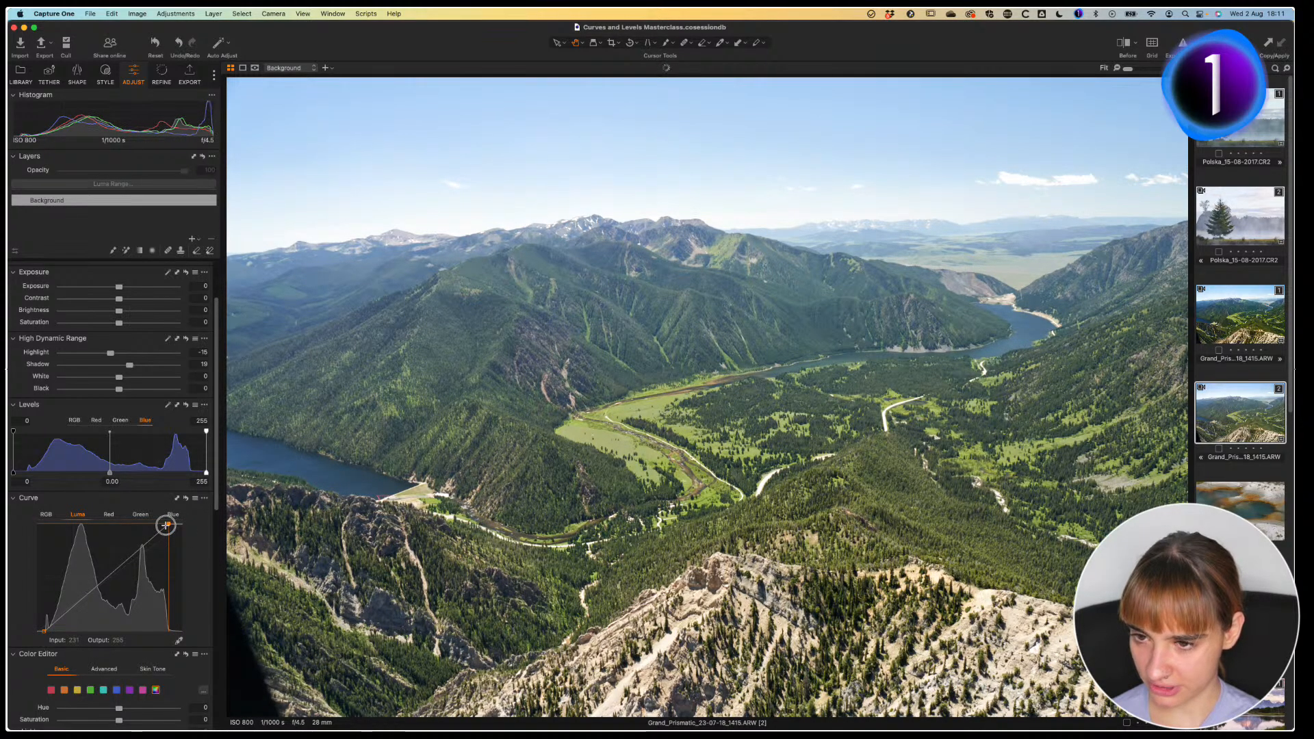
# Step: Add shadow and highlight points to shape the Luma curve into an S, and compare the clone side by side with the RGB variant
pyautogui.click(74, 604)
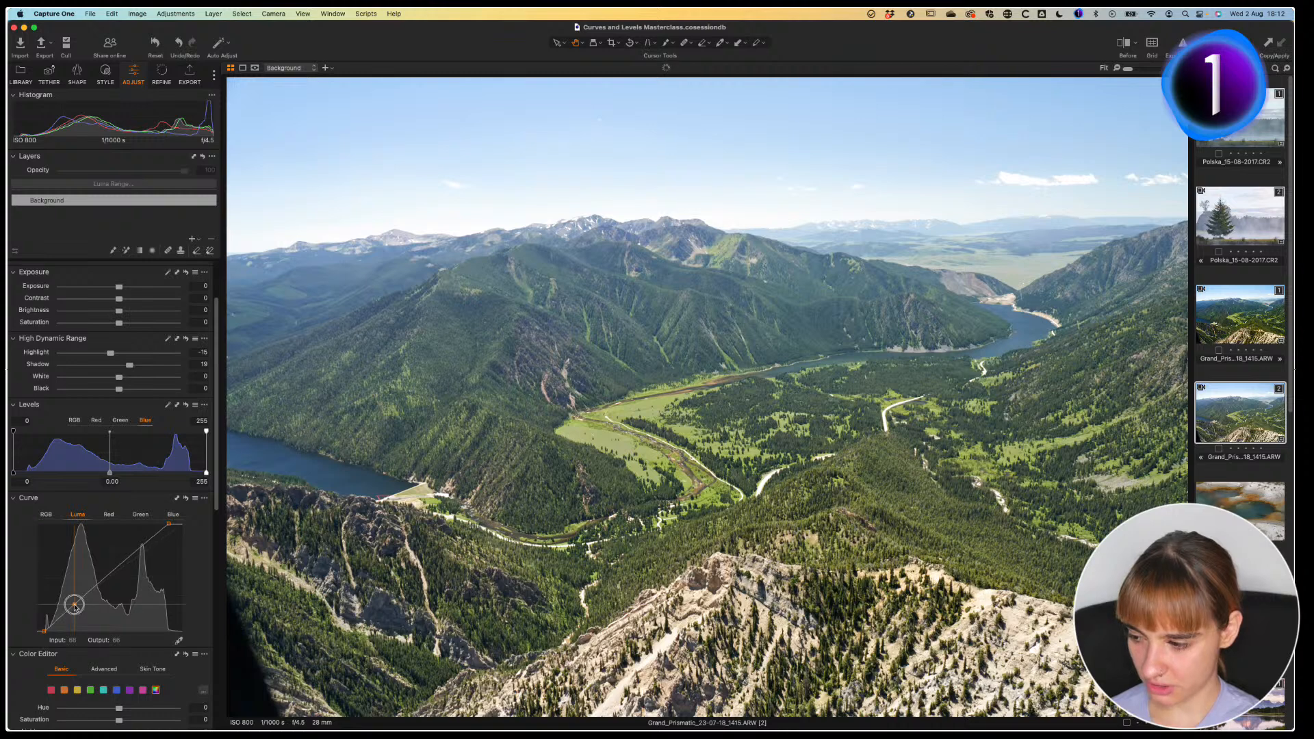
pyautogui.moveTo(138, 549); pyautogui.dragTo(131, 549)
pyautogui.moveTo(73, 606); pyautogui.dragTo(72, 610)
pyautogui.keyDown('super'); pyautogui.click(1240, 333); pyautogui.keyUp('super')
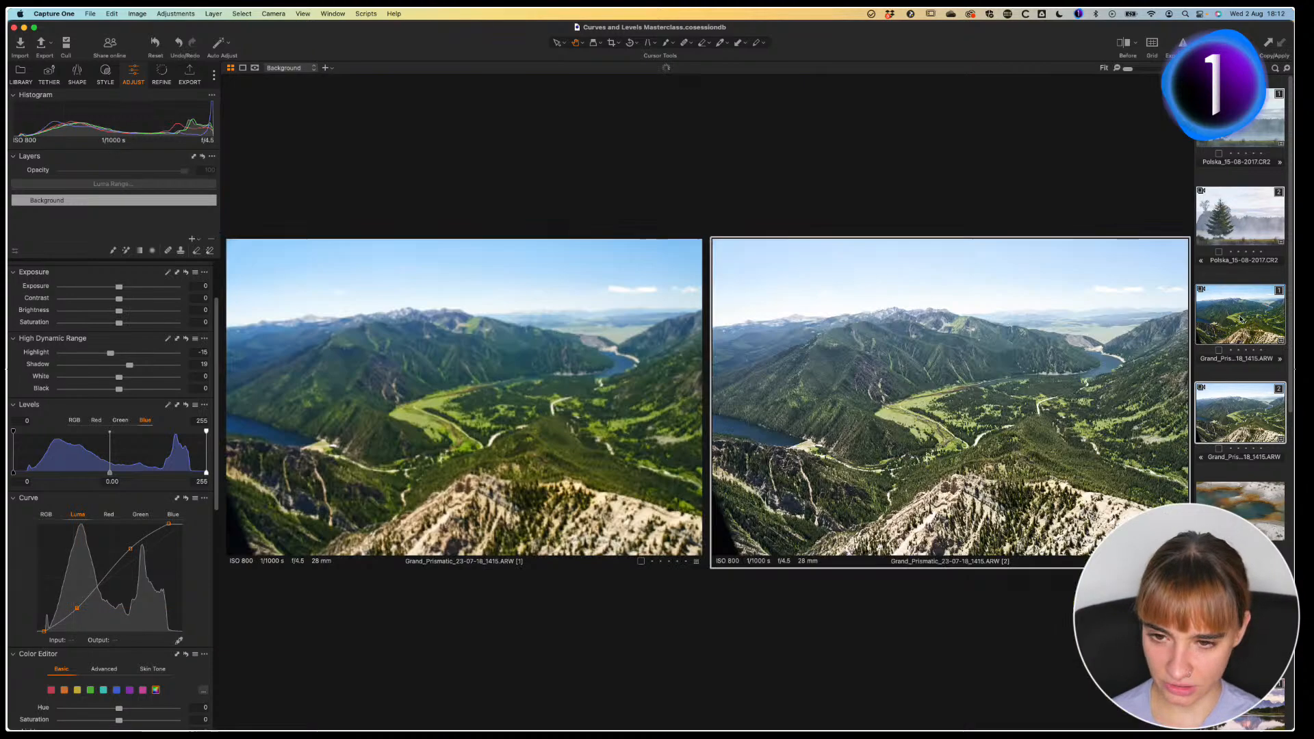
pyautogui.press('ctrl+super+f')
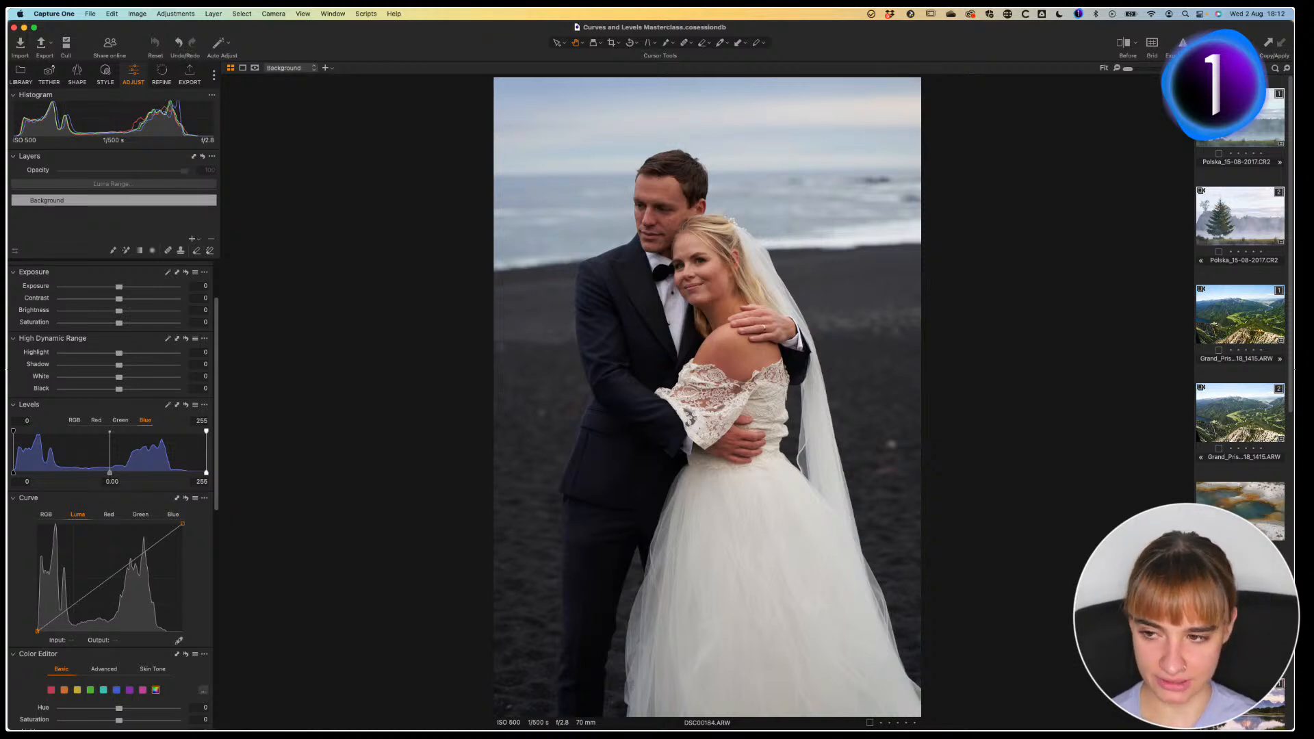
# Step: Build an S-shaped RGB curve on the wedding photo by lowering a shadow point and raising a highlight point
pyautogui.click(44, 518)
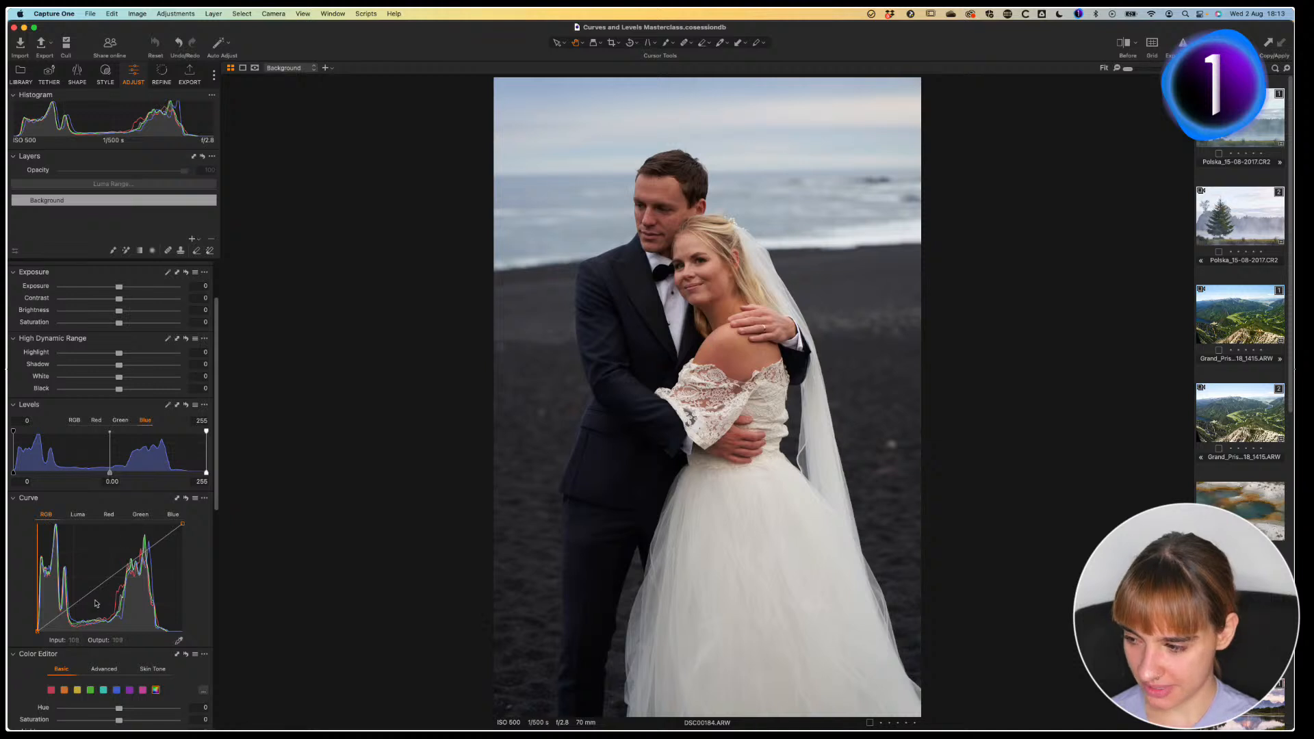
pyautogui.moveTo(73, 604); pyautogui.dragTo(72, 611)
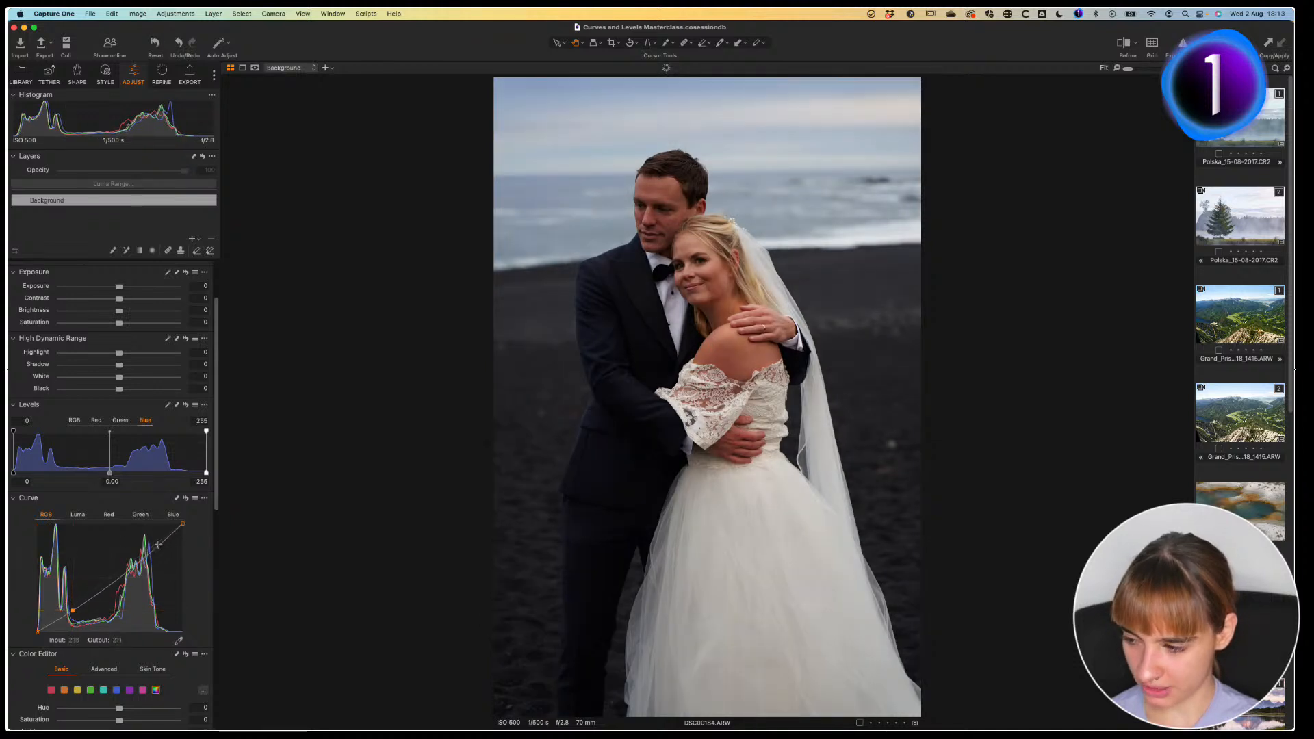
pyautogui.moveTo(142, 555); pyautogui.dragTo(144, 547)
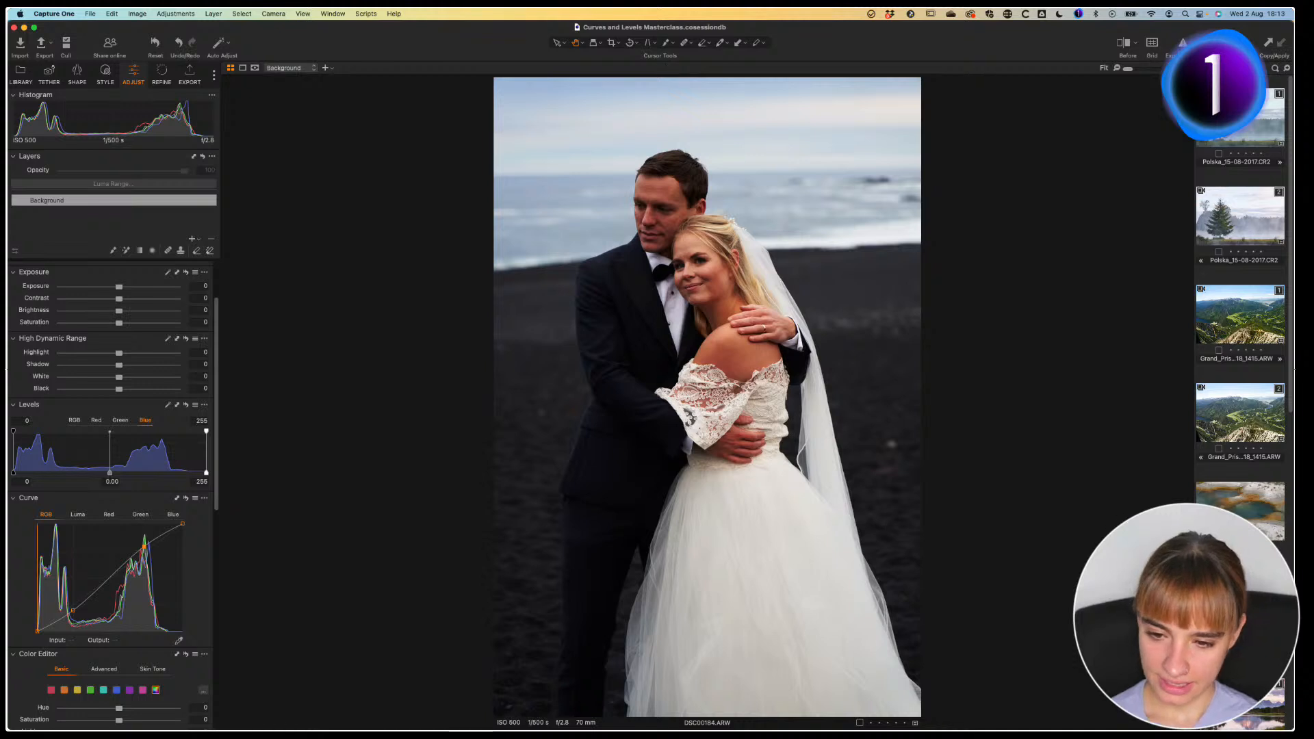
# Step: Clone the edited wedding photo as a second variant and reset the clone's Curve adjustment
pyautogui.rightClick(1236, 333)
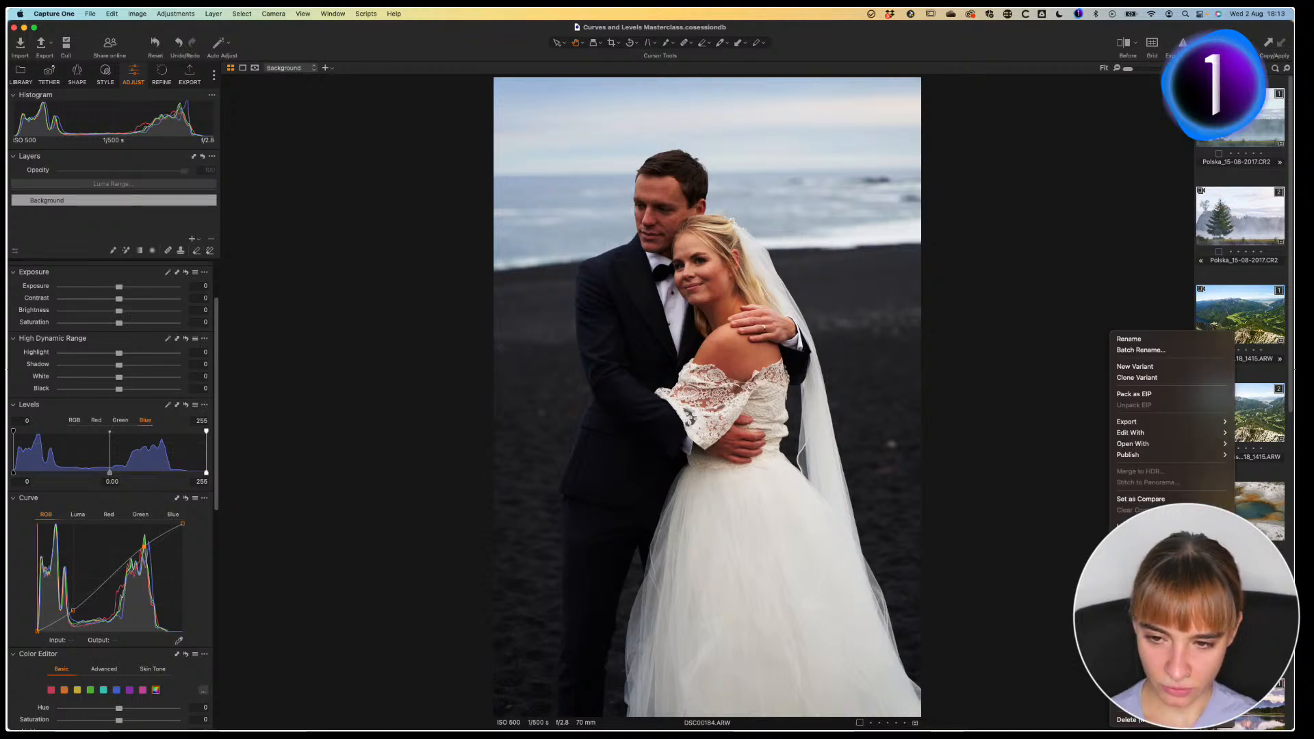
pyautogui.click(1166, 380)
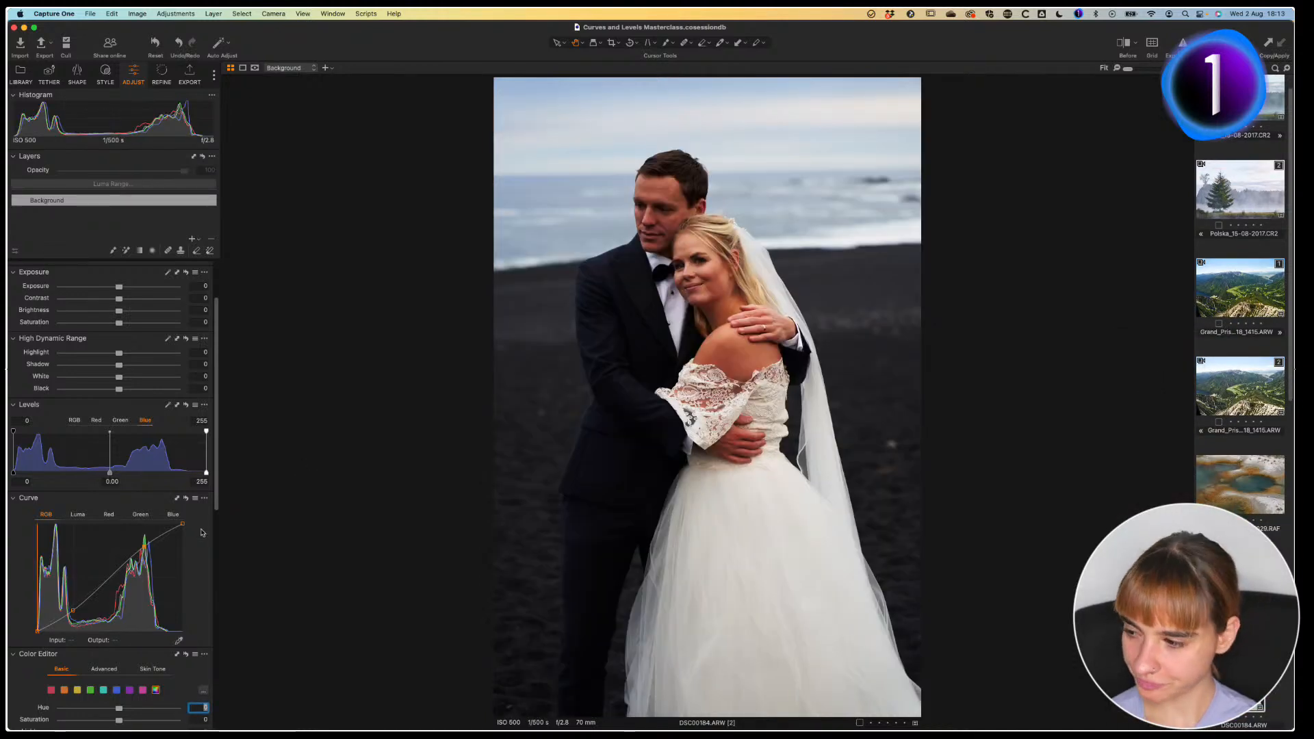
pyautogui.click(186, 499)
# Step: Build a matching S-shaped Luma curve on the wedding clone with a lowered shadow point and a raised highlight point
pyautogui.click(77, 515)
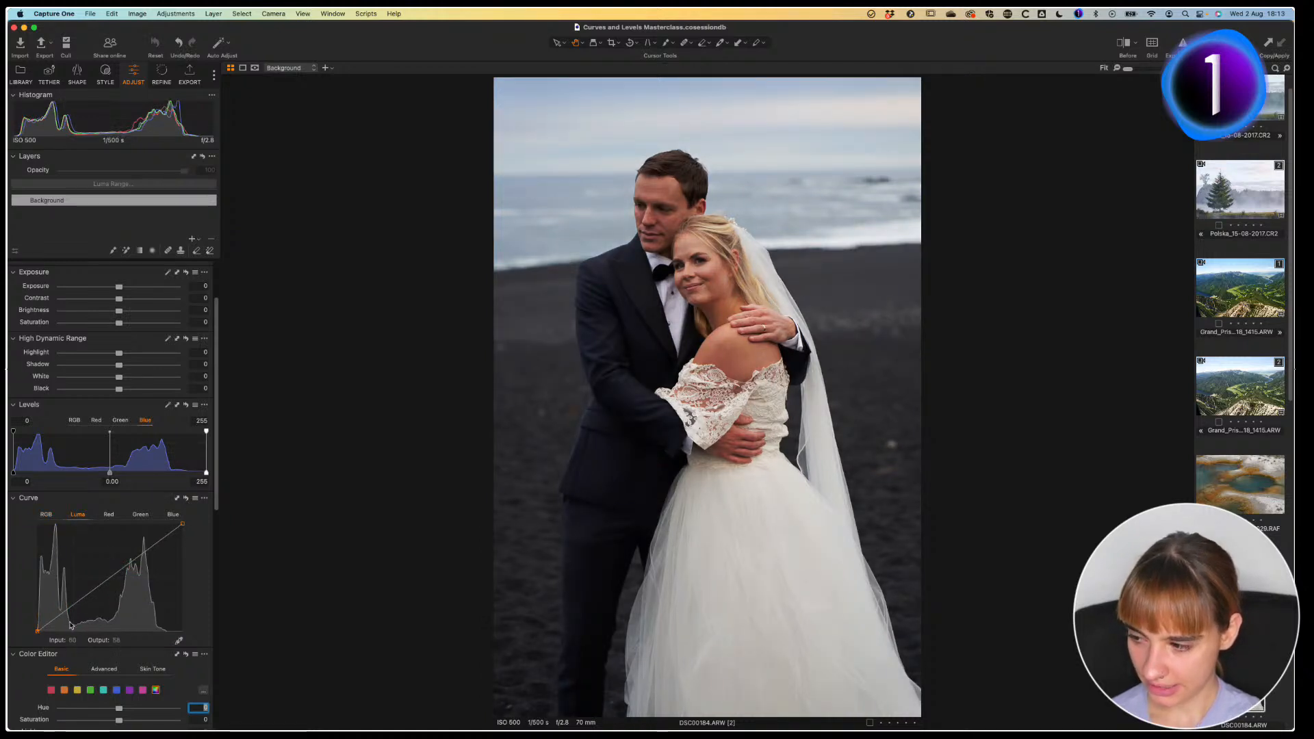
pyautogui.moveTo(72, 606); pyautogui.dragTo(73, 609)
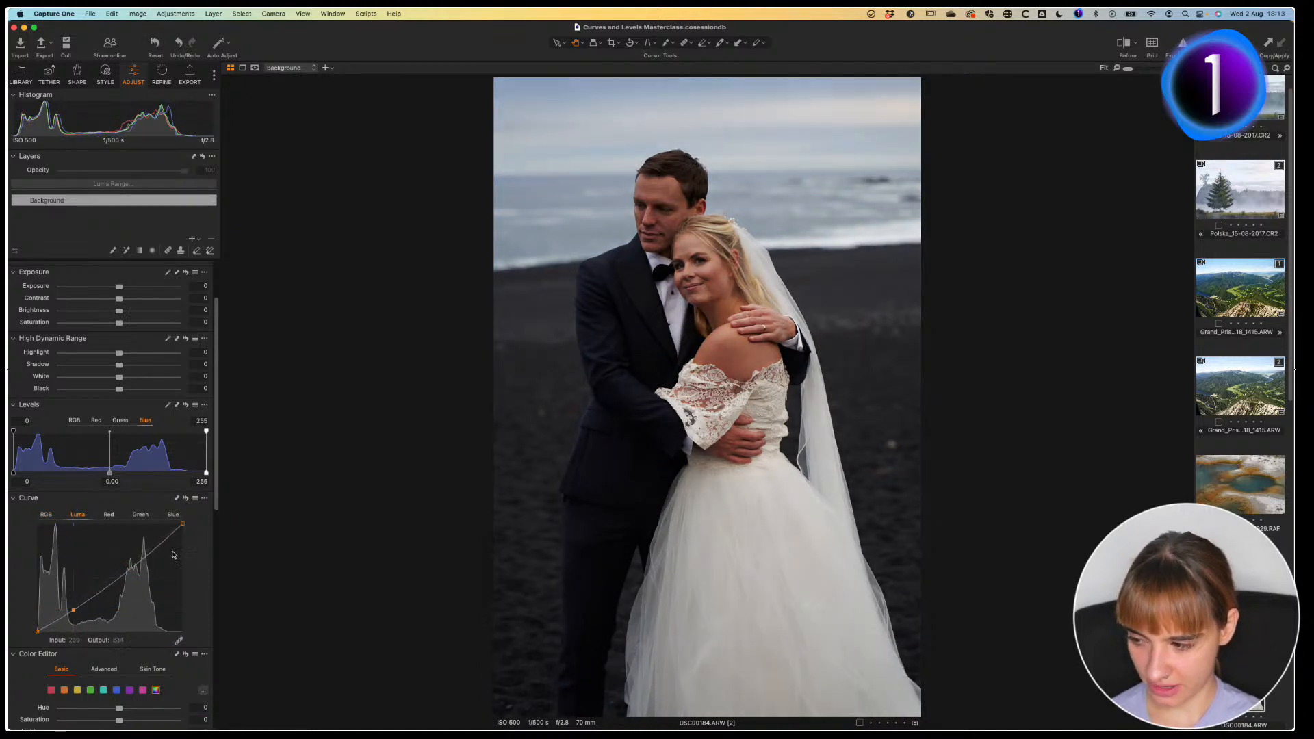
pyautogui.moveTo(144, 552); pyautogui.dragTo(144, 546)
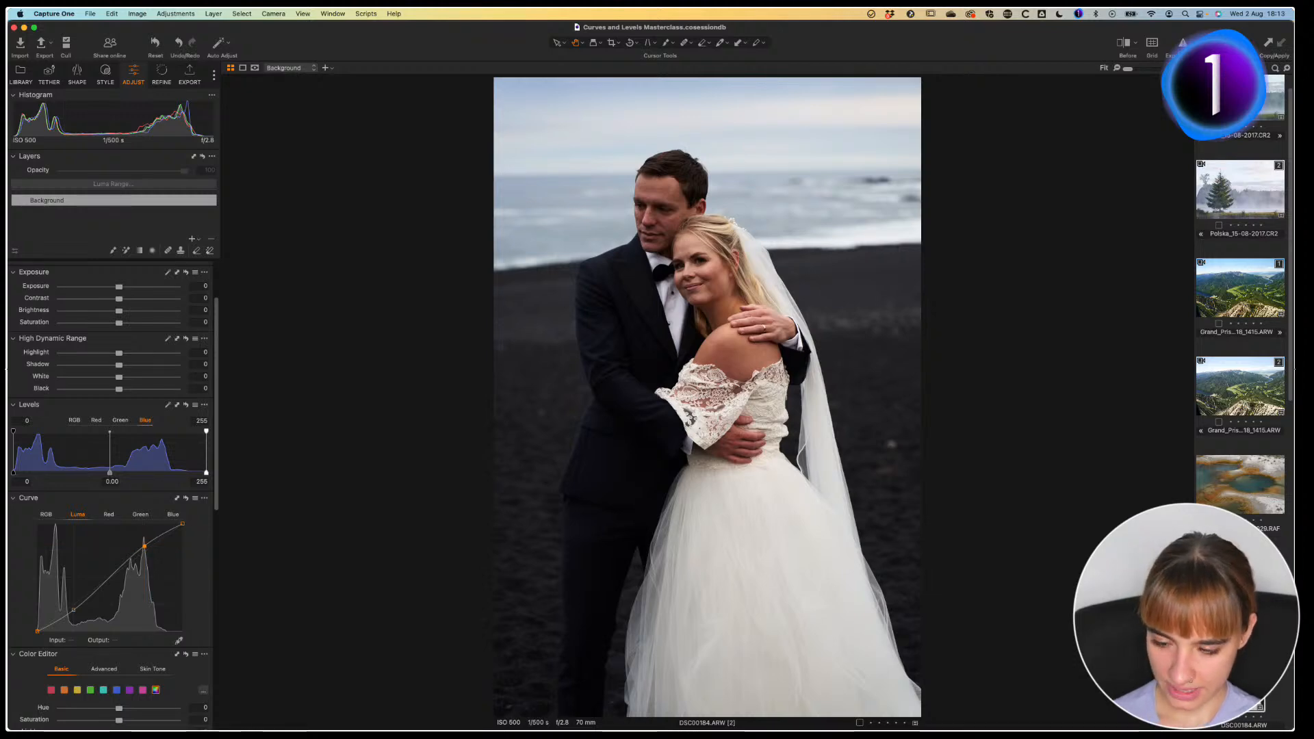
# Step: Compare the RGB-curve and Luma-curve wedding variants side by side in full screen, and leave full screen
pyautogui.keyDown('super'); pyautogui.click(1241, 584); pyautogui.keyUp('super')
pyautogui.press('f')
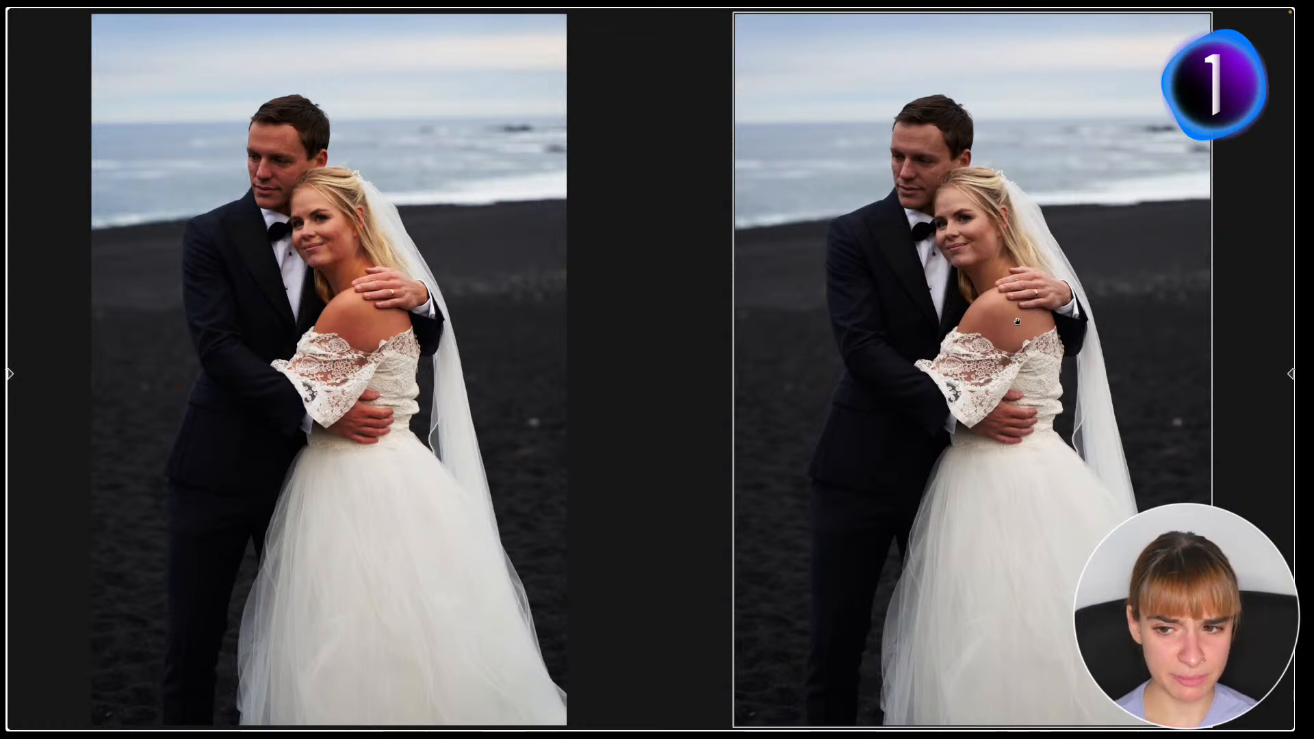
pyautogui.press('f')
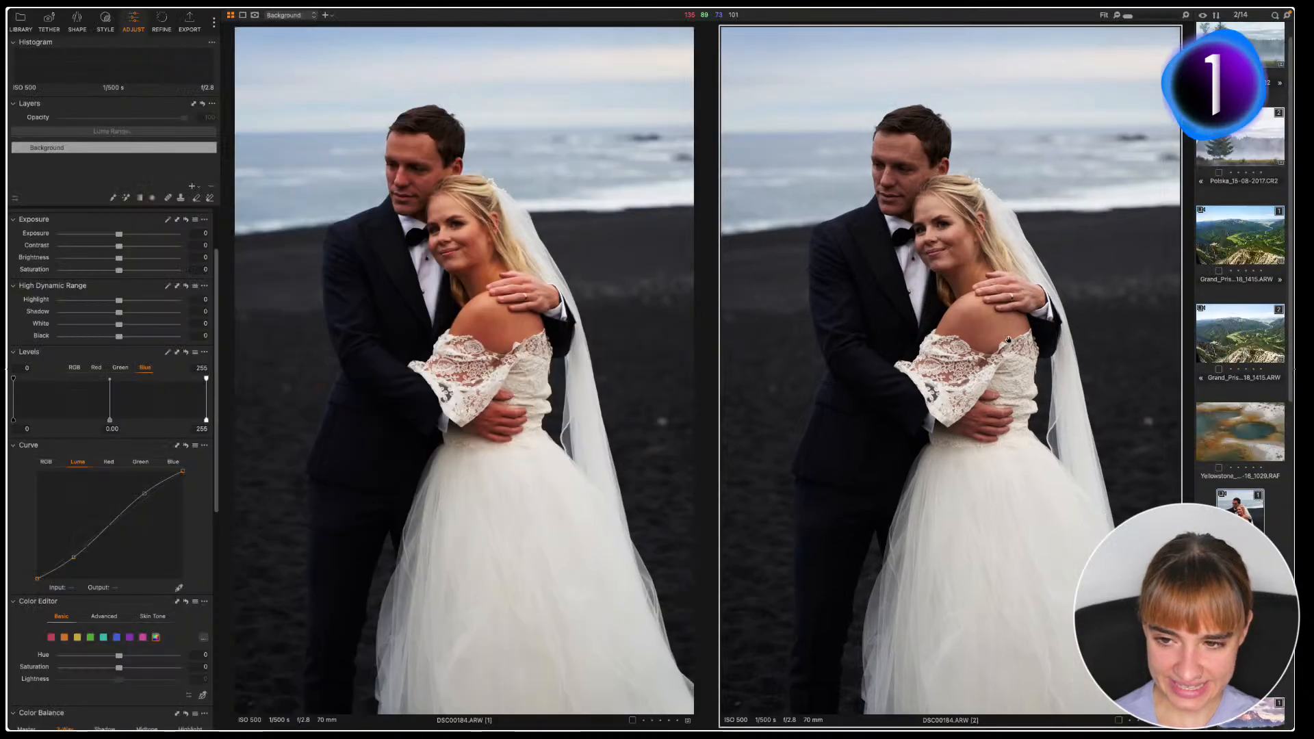
# Step: Set Saturation to 11 on the wedding photo's Luma-curve clone and to -12 on its RGB-curve variant
pyautogui.click(1210, 683)
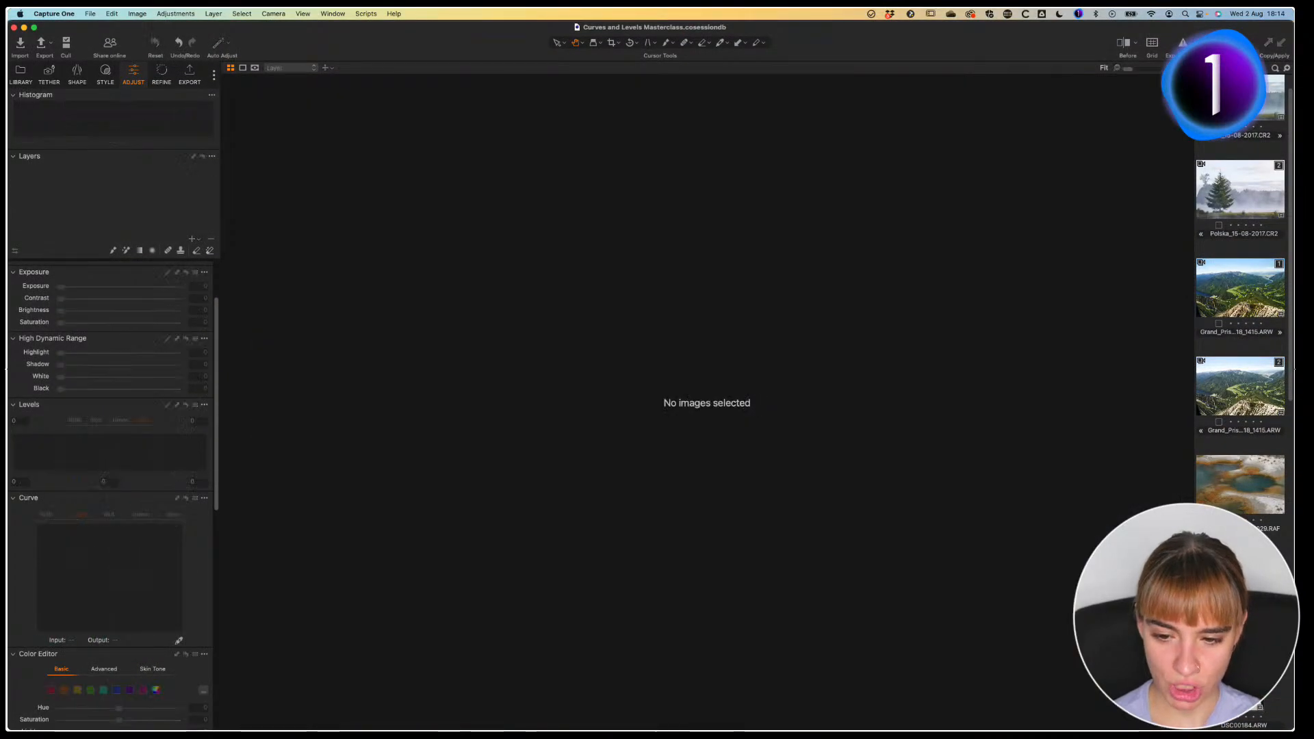
pyautogui.click(1242, 683)
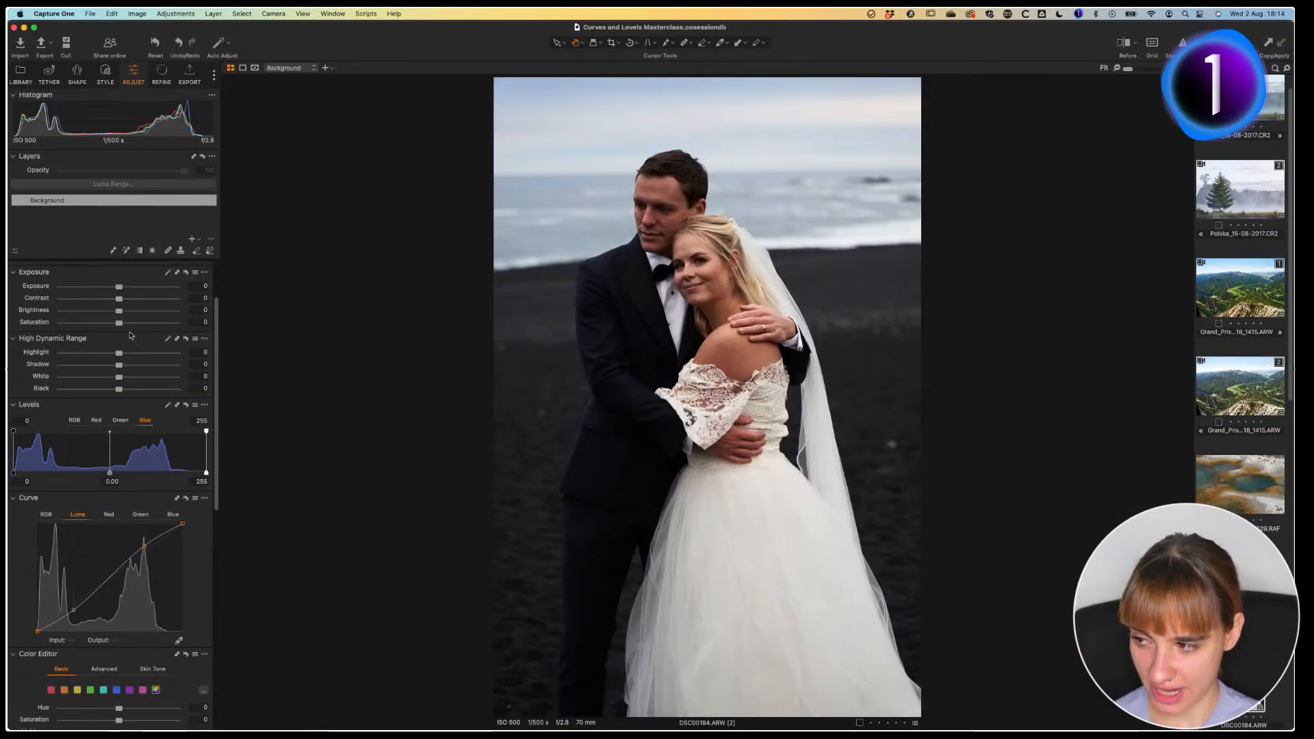
pyautogui.moveTo(120, 324); pyautogui.dragTo(127, 323)
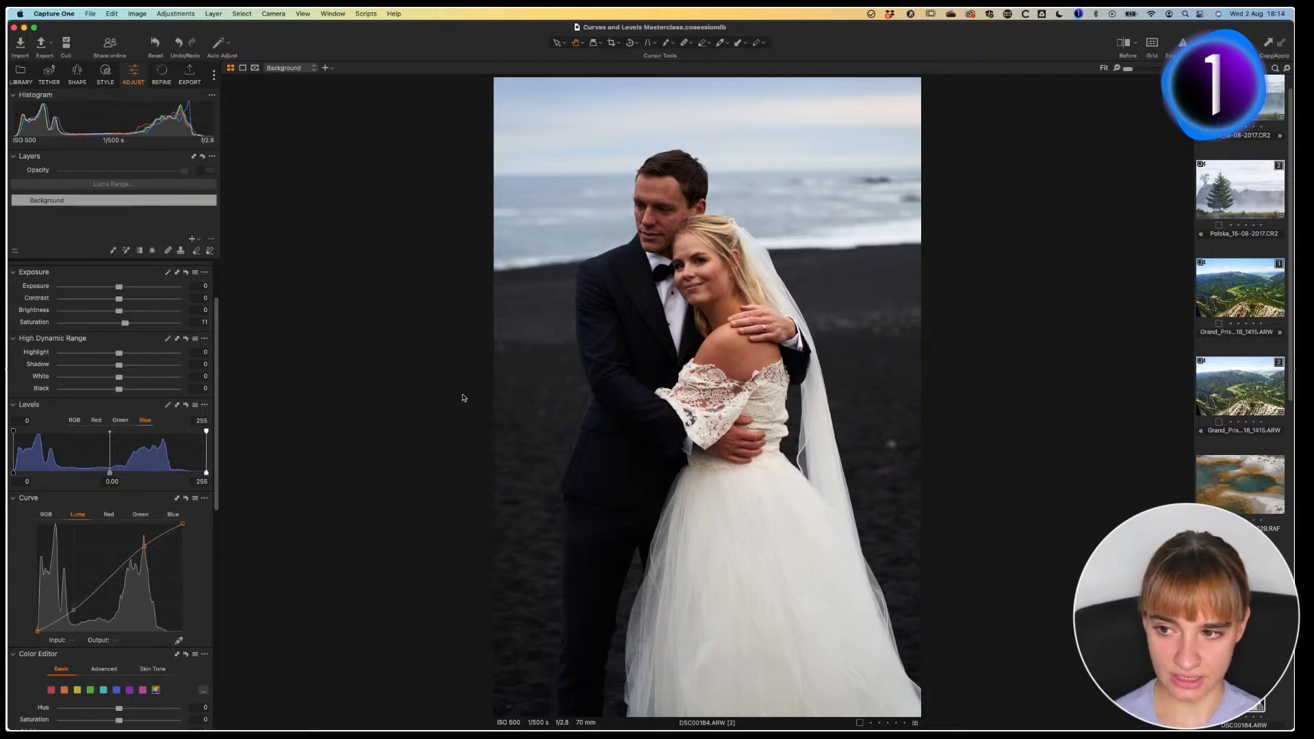
pyautogui.press('Left')
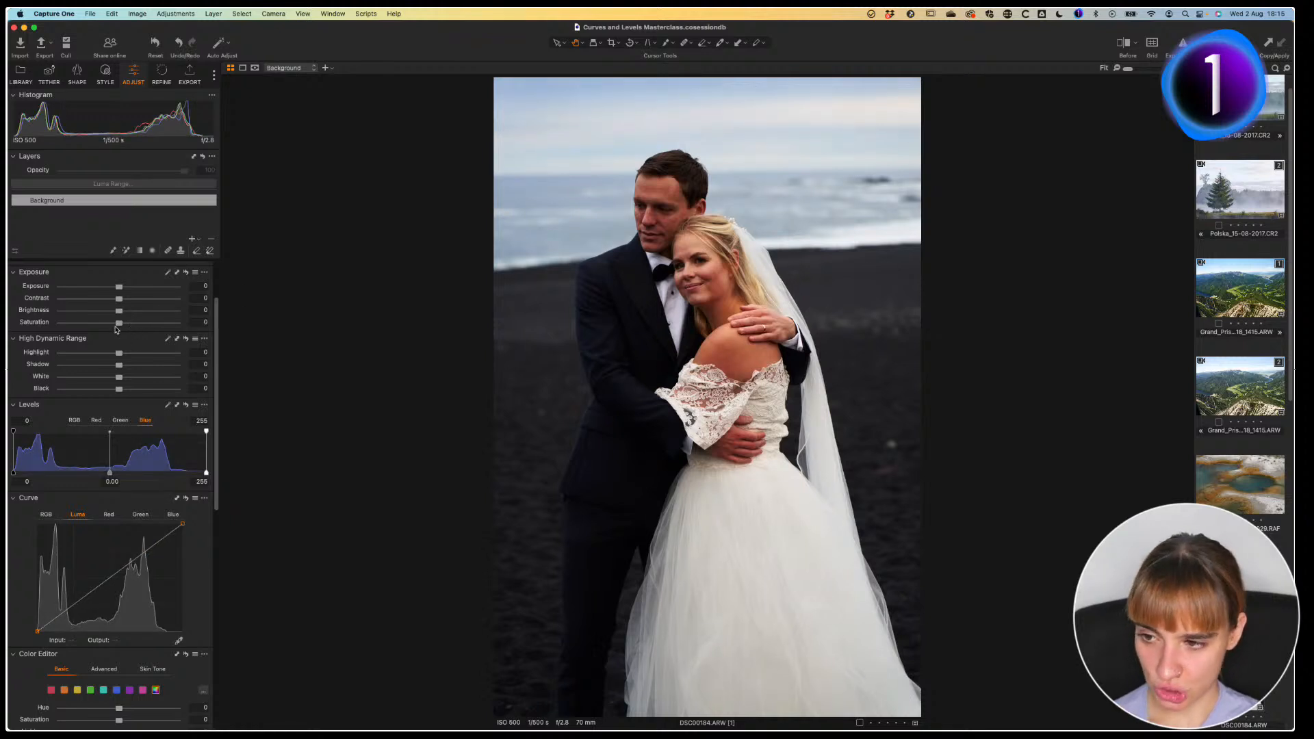
pyautogui.moveTo(119, 326); pyautogui.dragTo(112, 324)
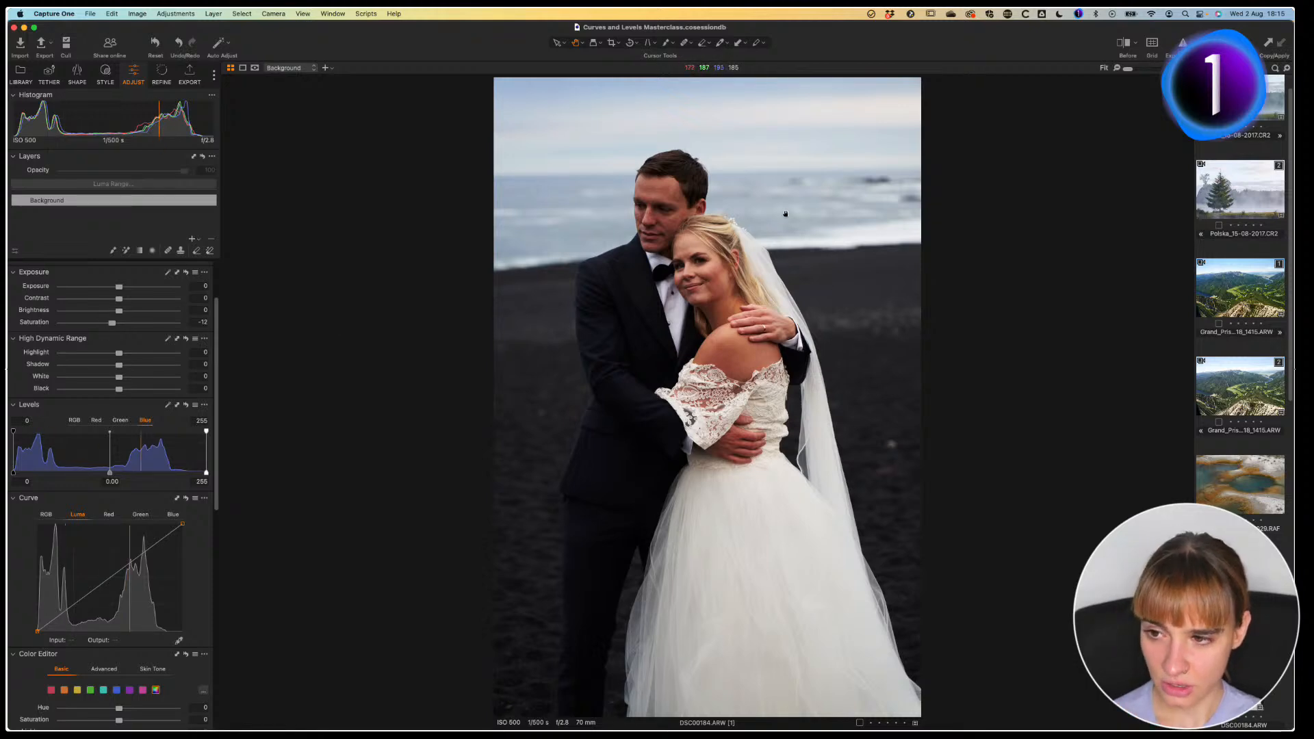
# Step: Examine the two saturation-adjusted wedding variants side by side in full screen, and return to the normal view
pyautogui.press('y')
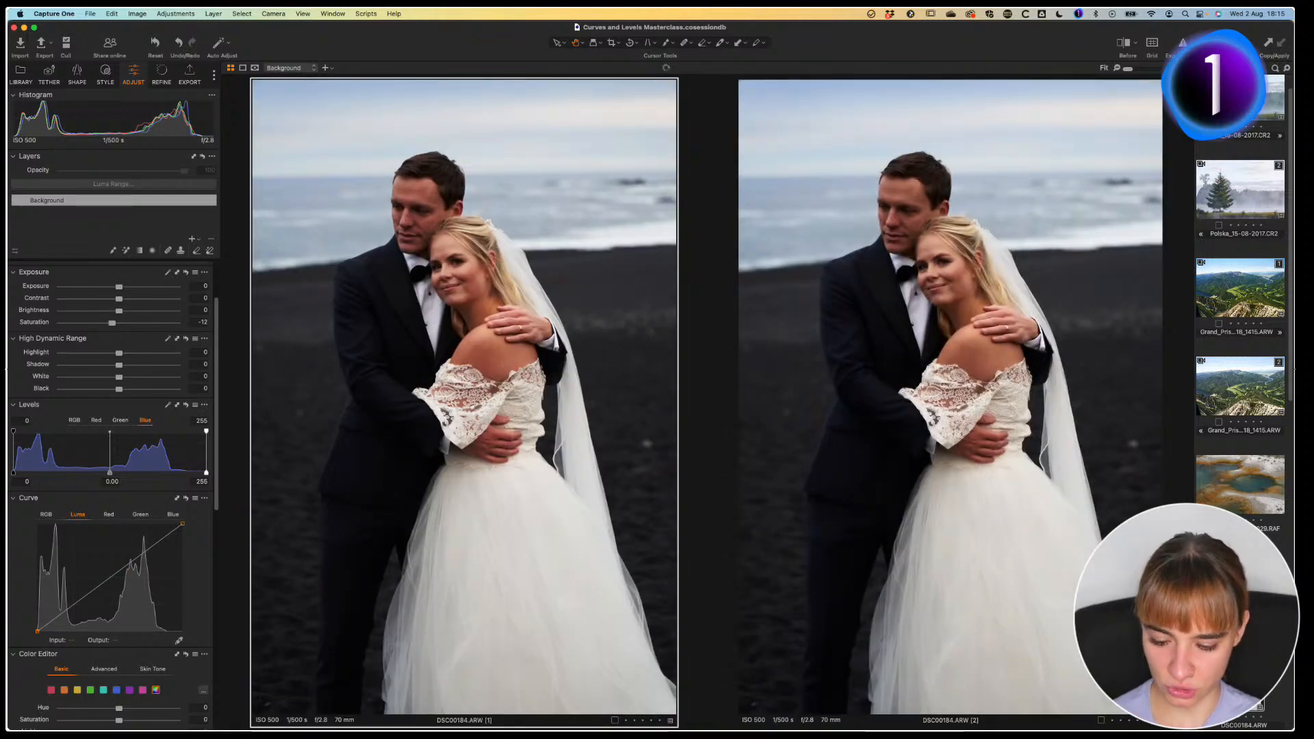
pyautogui.press('f')
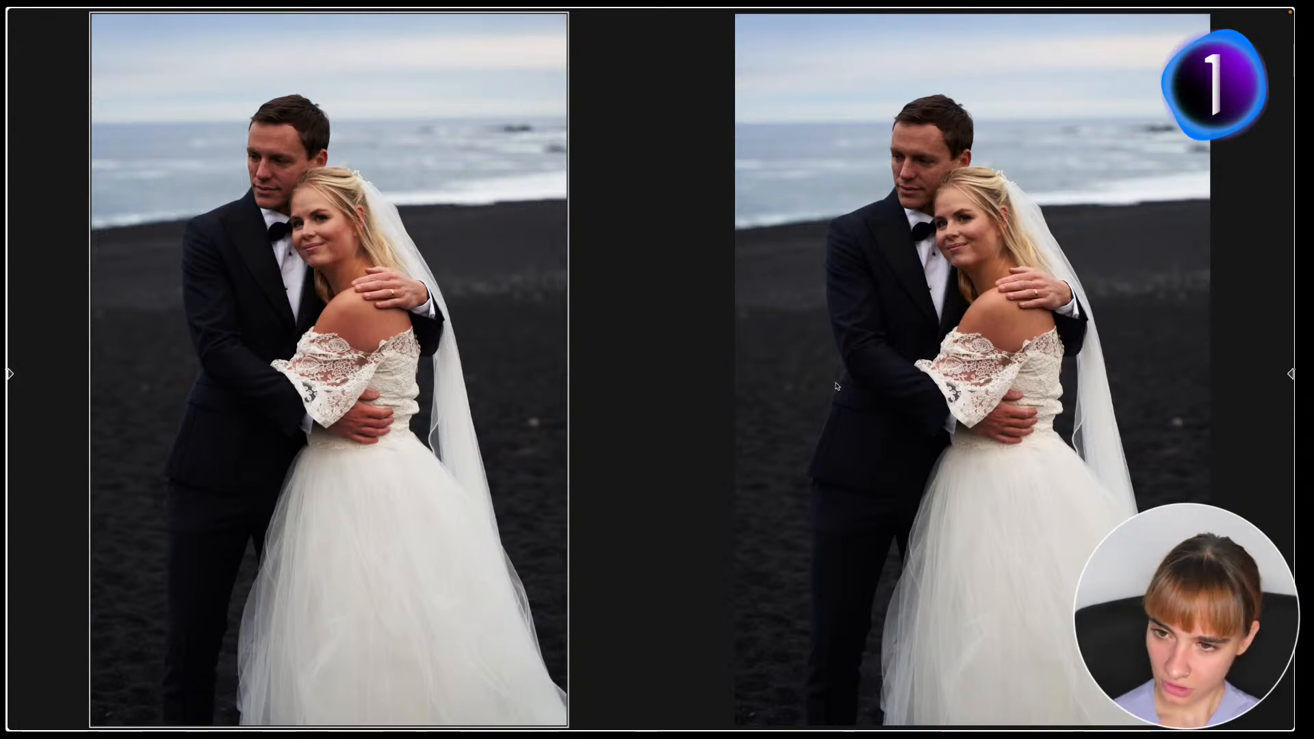
pyautogui.press('f')
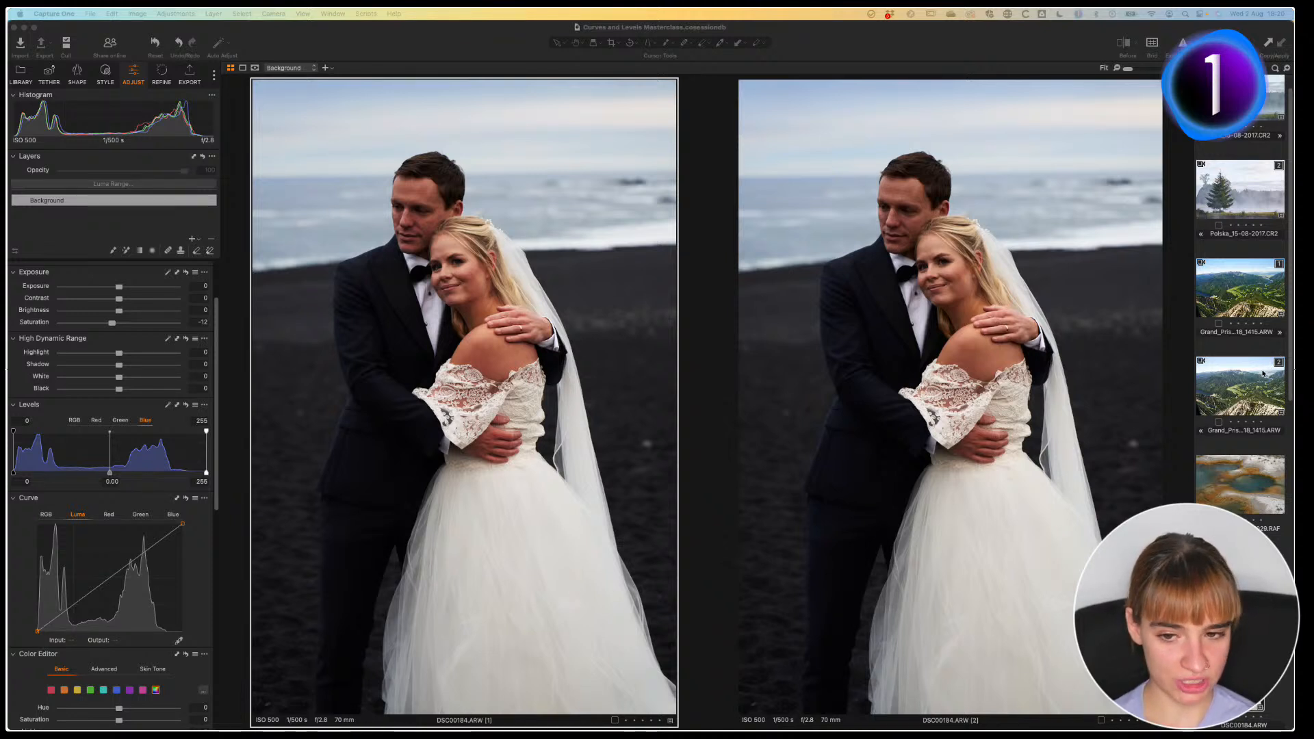
# Step: Open the Yellowstone hot-spring photo and pull its RGB curve's black and white points in to the edges of the histogram
pyautogui.click(1230, 489)
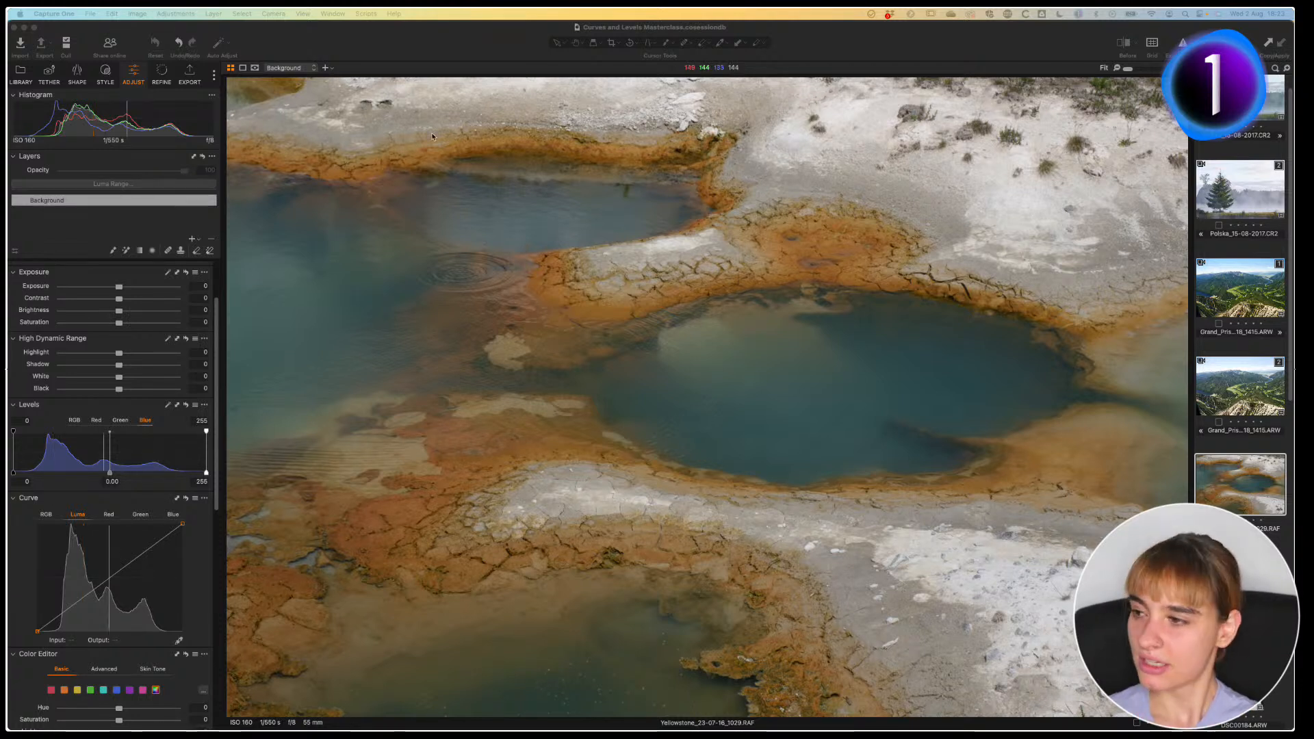
pyautogui.click(137, 220)
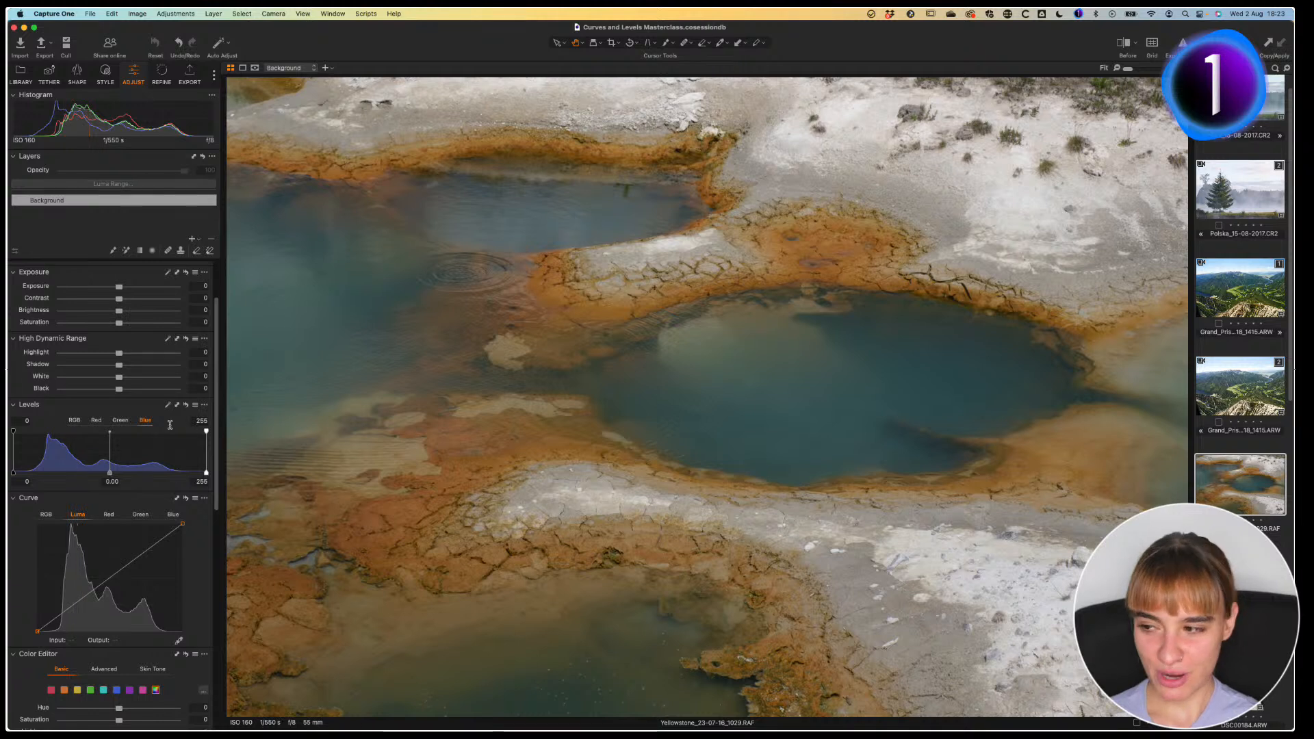
pyautogui.click(45, 515)
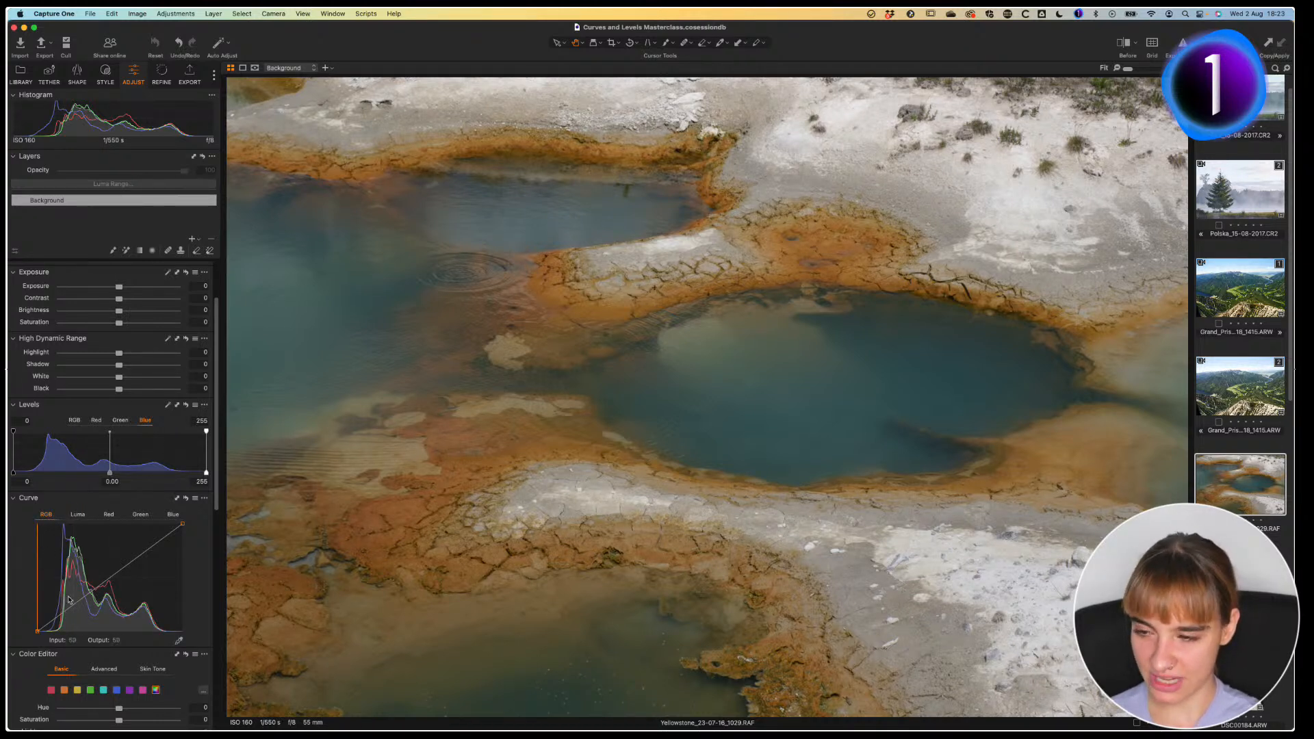
pyautogui.moveTo(44, 636); pyautogui.dragTo(42, 635)
pyautogui.moveTo(182, 524); pyautogui.dragTo(163, 523)
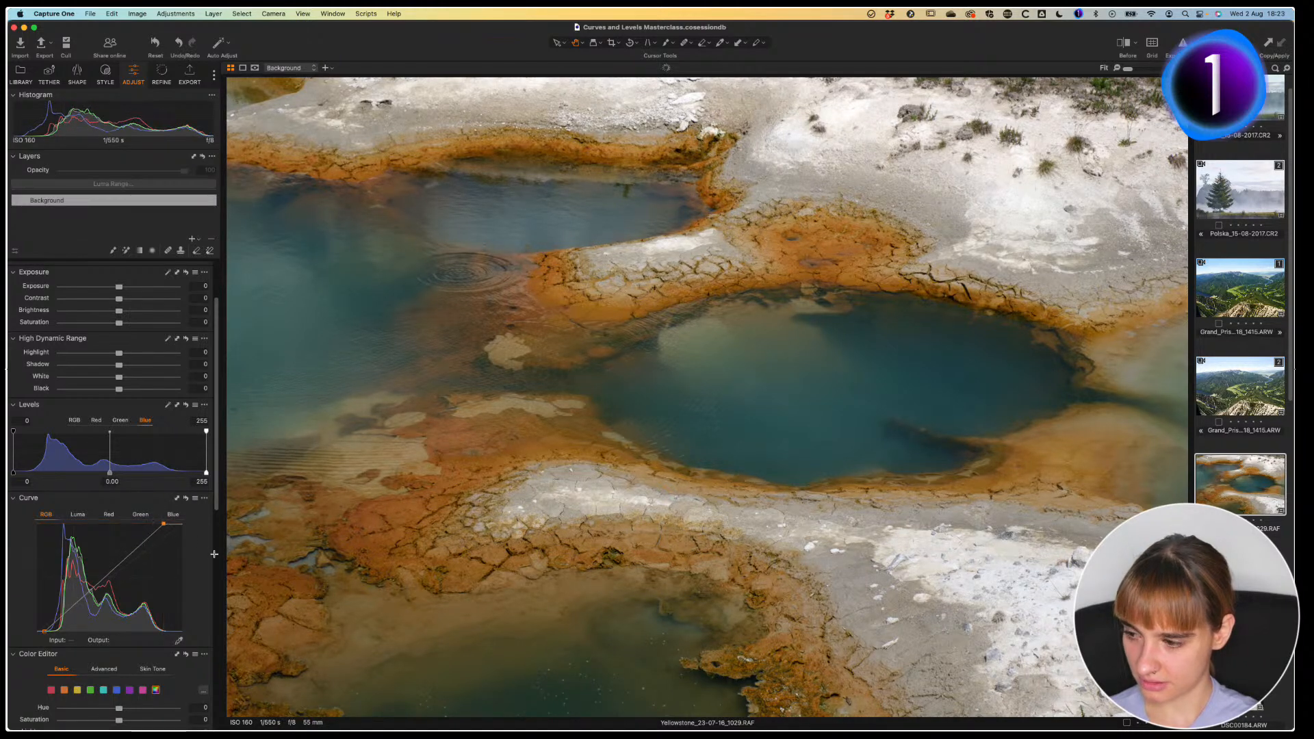
pyautogui.moveTo(45, 631); pyautogui.dragTo(46, 632)
# Step: Add shadow and highlight points forming an S-shape on the hot-spring photo's RGB curve, and set High Dynamic Range Shadow to 7
pyautogui.click(79, 602)
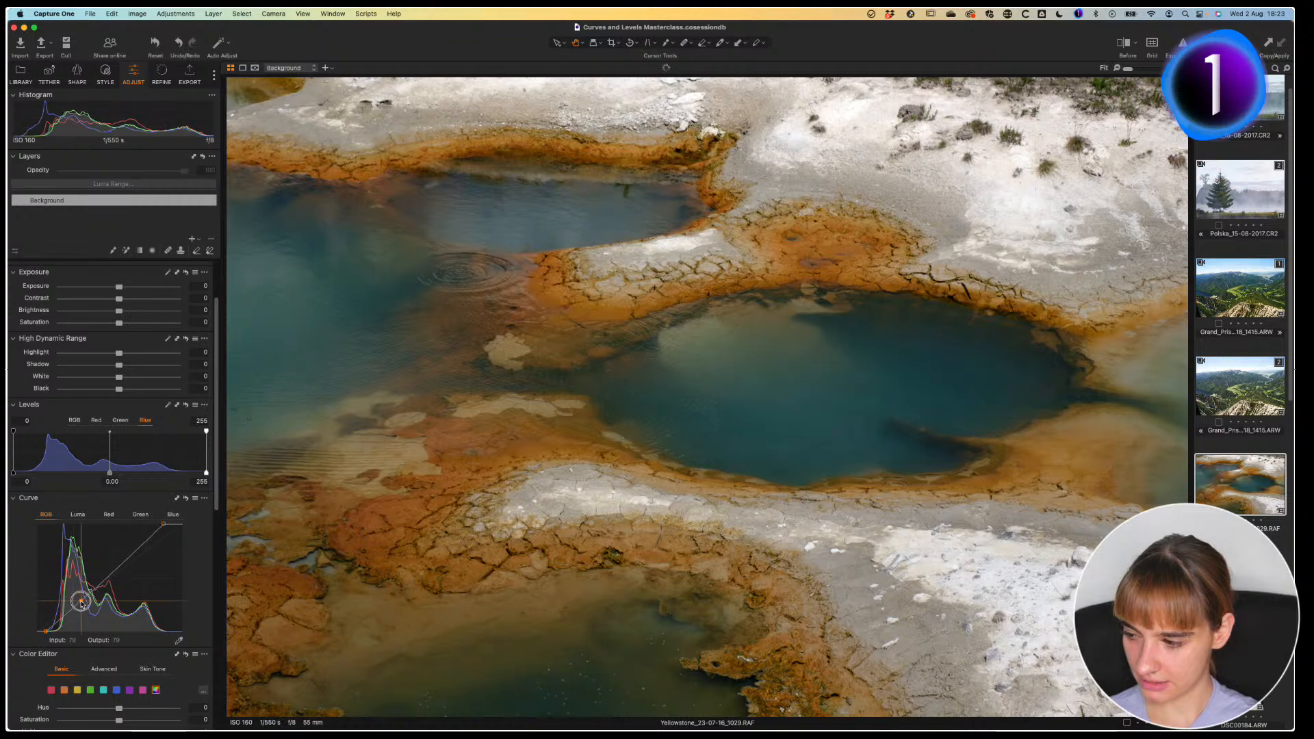
pyautogui.click(132, 547)
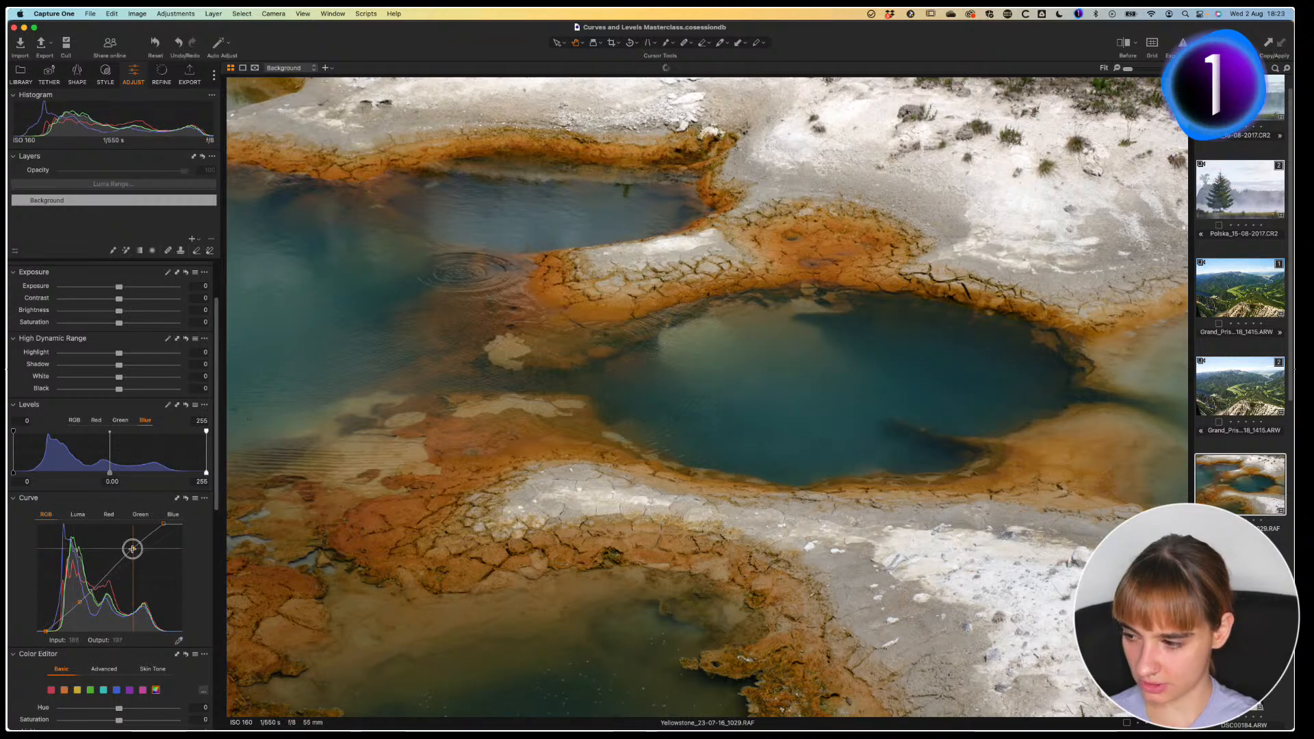
pyautogui.moveTo(81, 605); pyautogui.dragTo(80, 604)
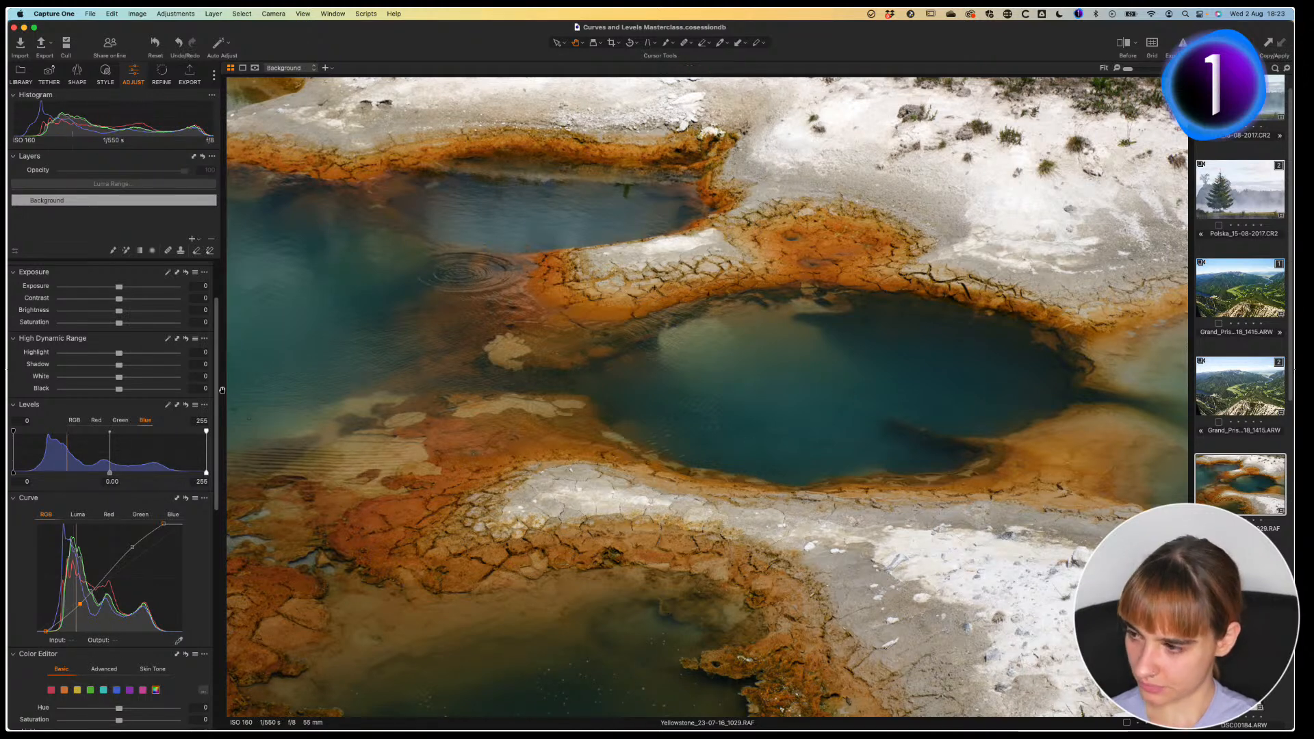
pyautogui.moveTo(125, 370); pyautogui.dragTo(126, 370)
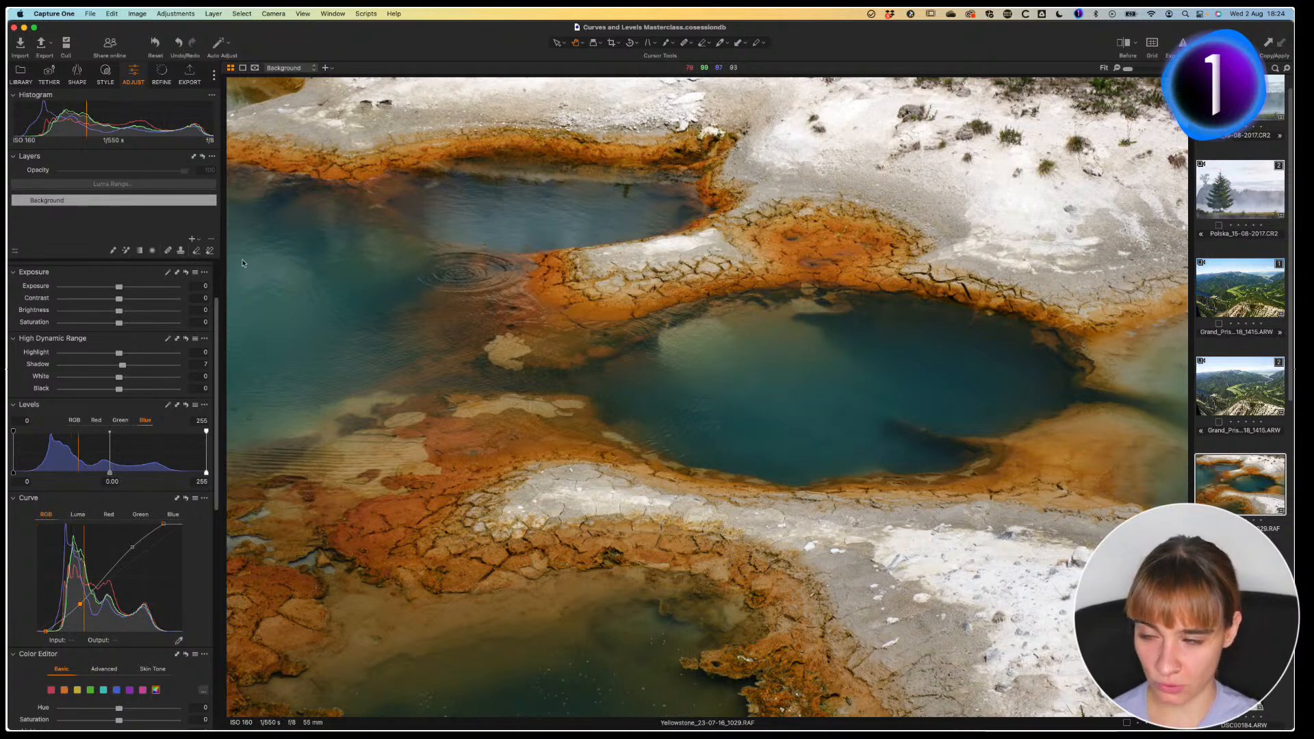
# Step: Add a new filled adjustment layer to the hot-spring photo and name it "Color grading"
pyautogui.click(192, 239)
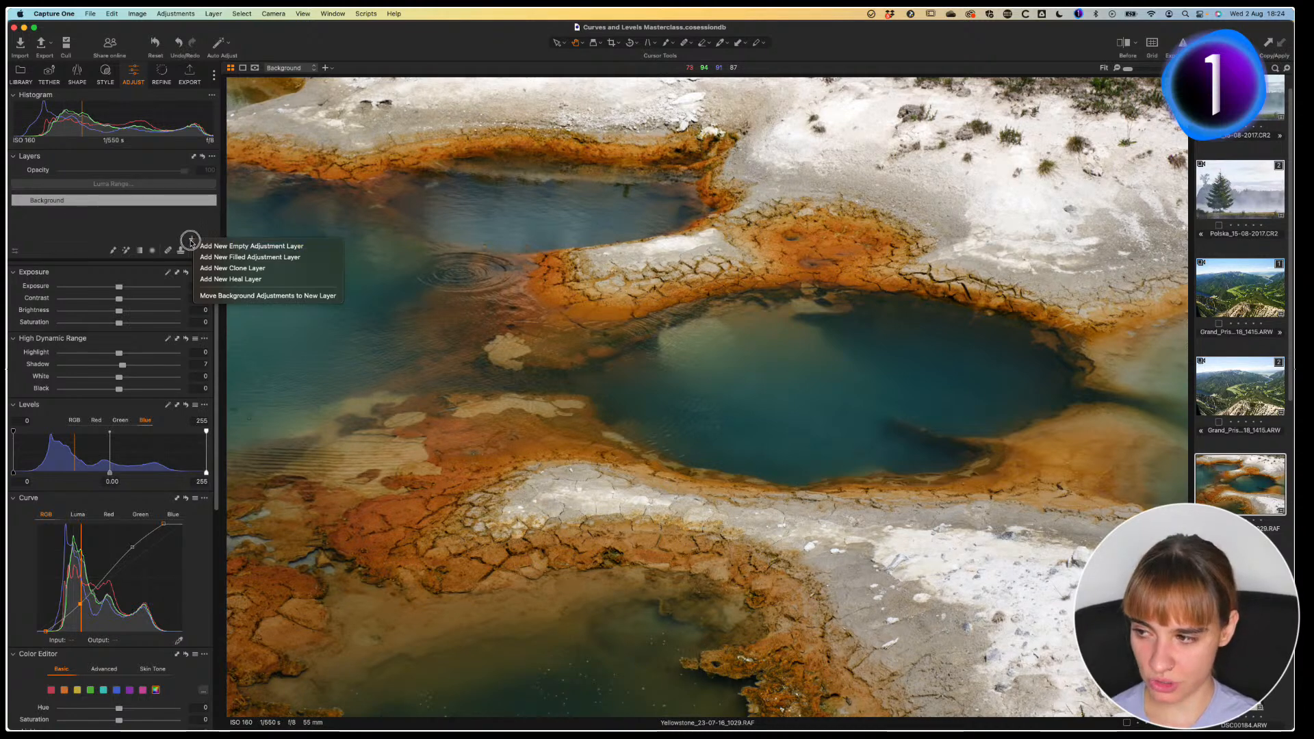
pyautogui.click(253, 258)
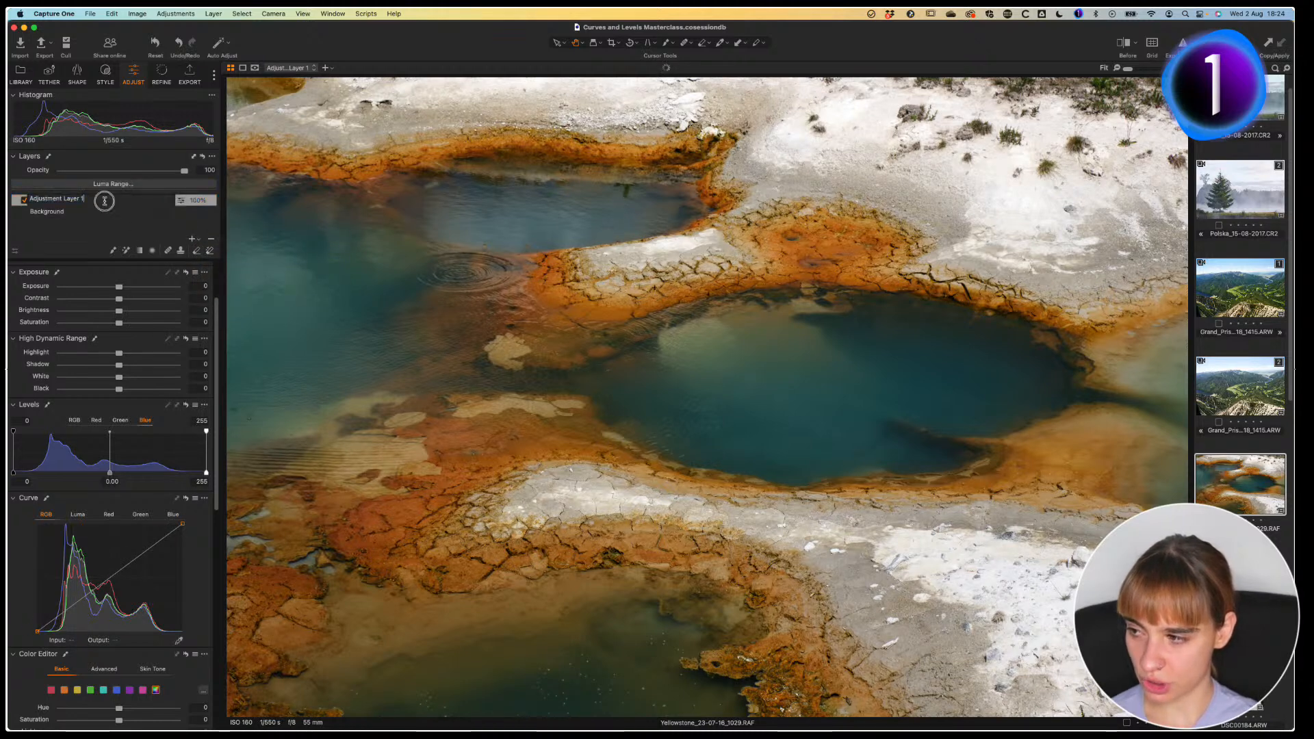
pyautogui.write('Color ba')
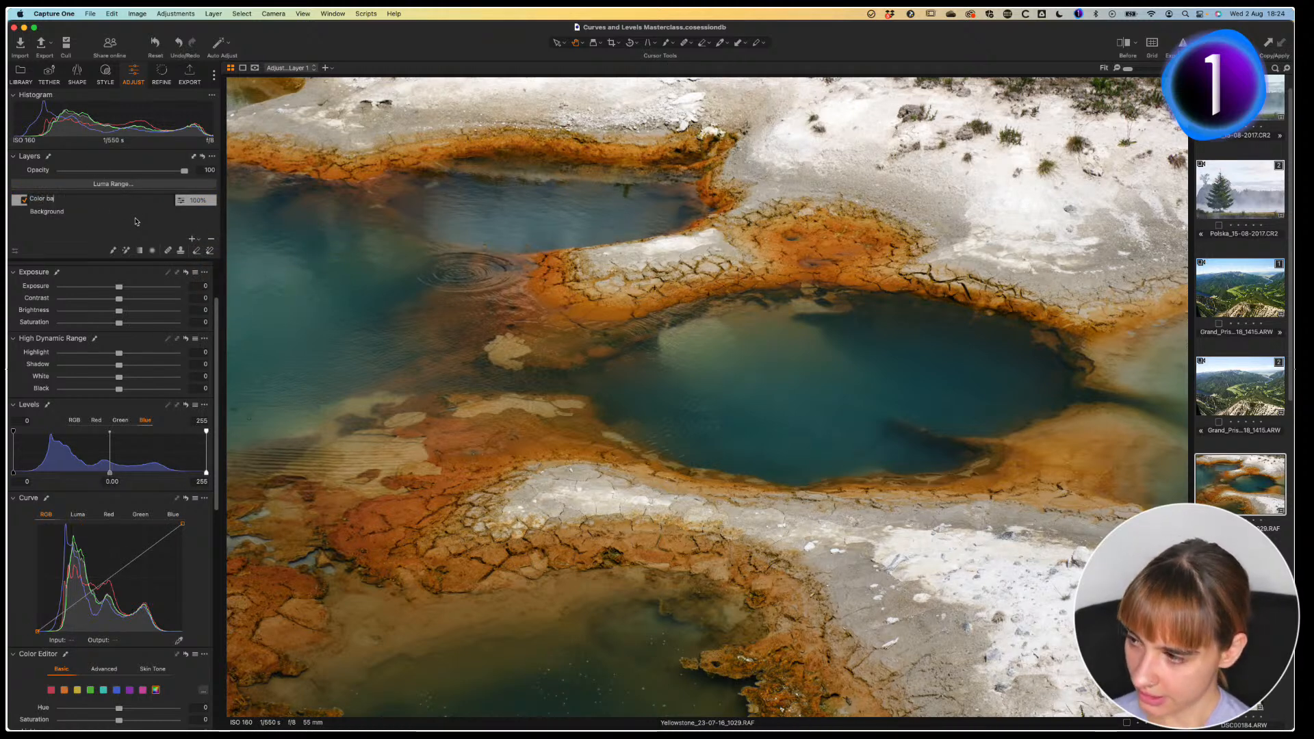
pyautogui.write('la grading')
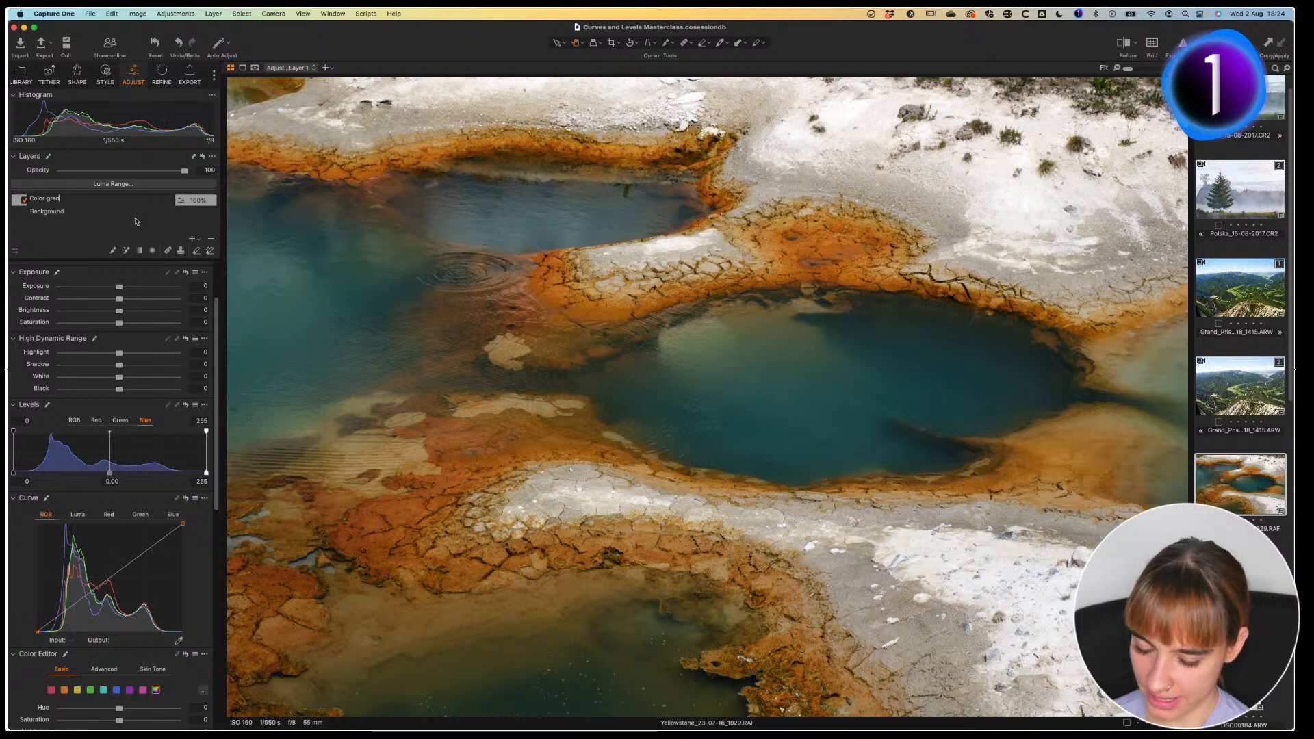
pyautogui.press('Return')
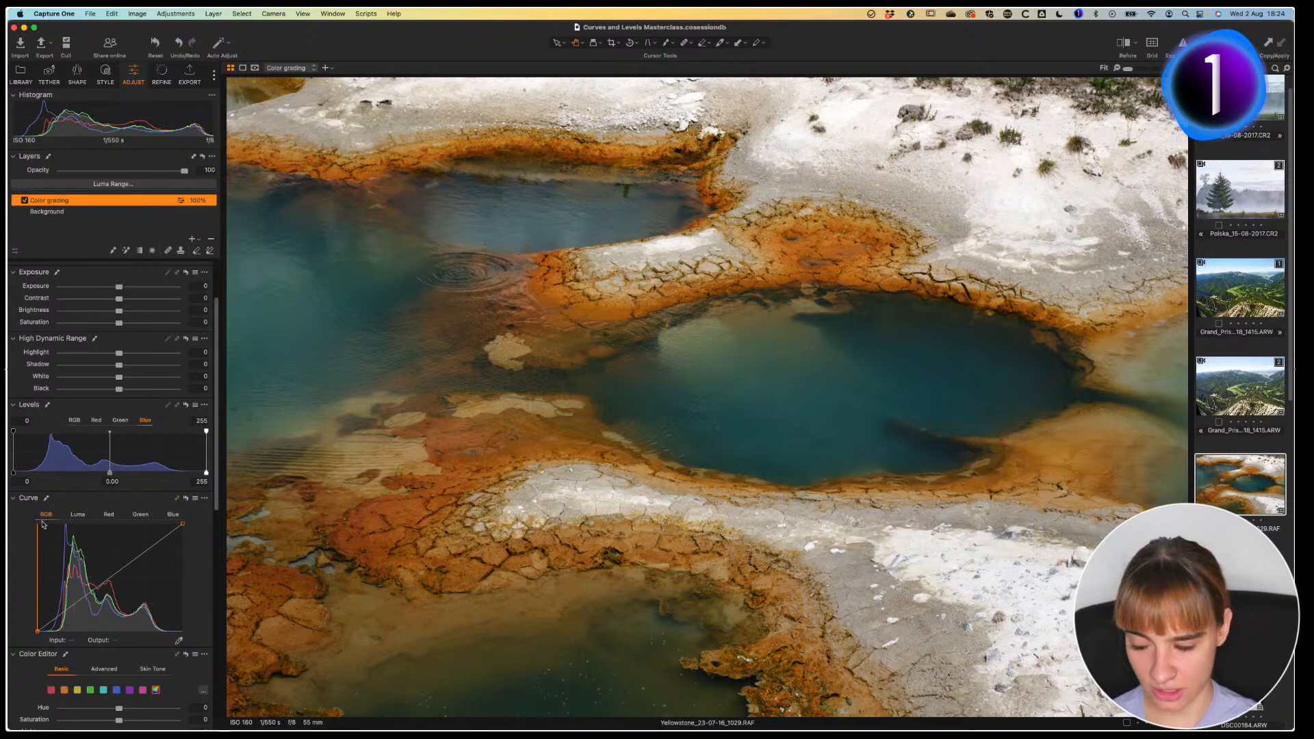
# Step: Try lifting the black point of the Color grading layer's Blue curve, and return the point to its original corner
pyautogui.click(109, 515)
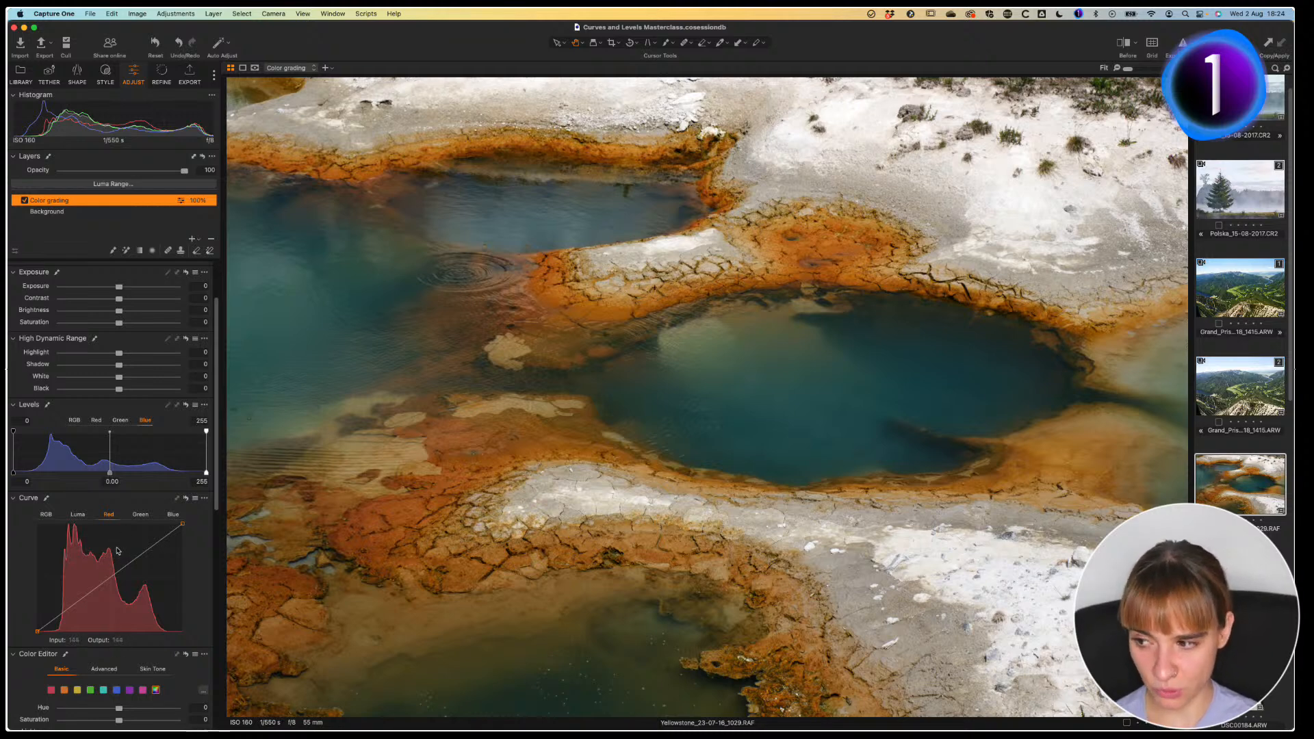
pyautogui.click(173, 515)
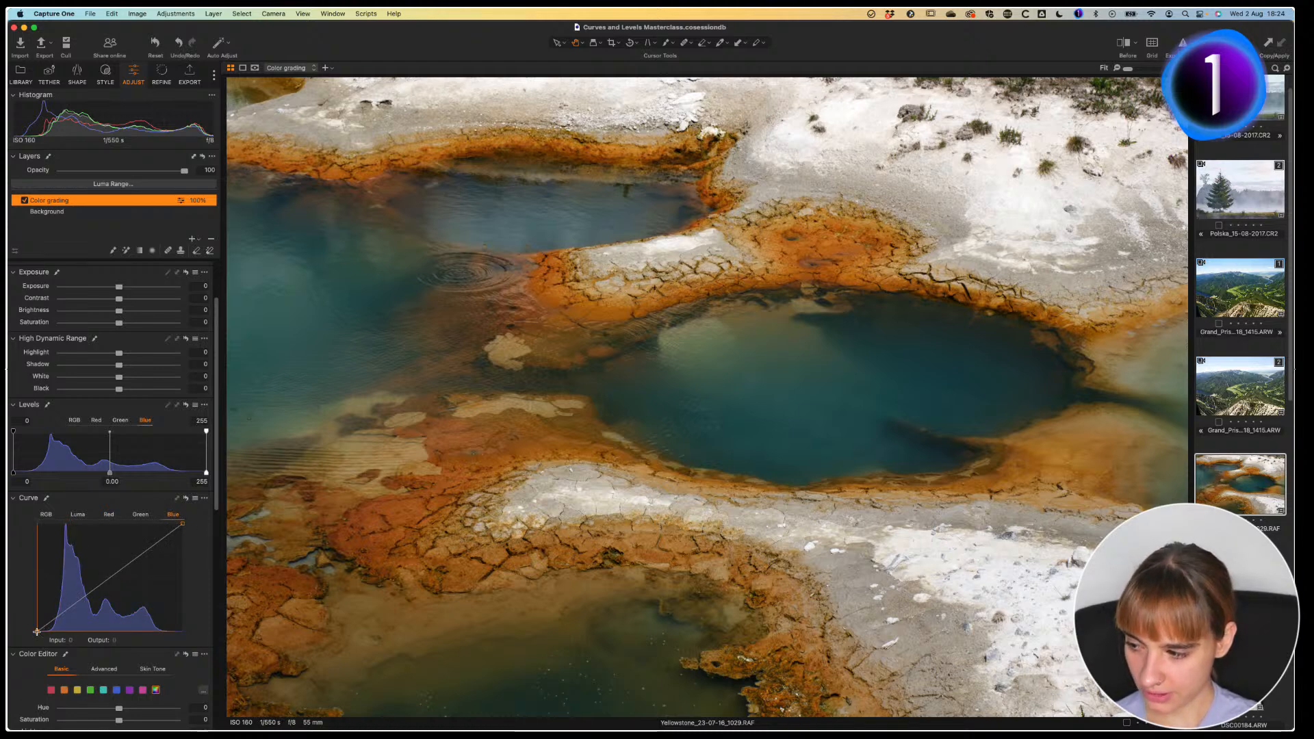
pyautogui.moveTo(37, 630); pyautogui.dragTo(37, 625)
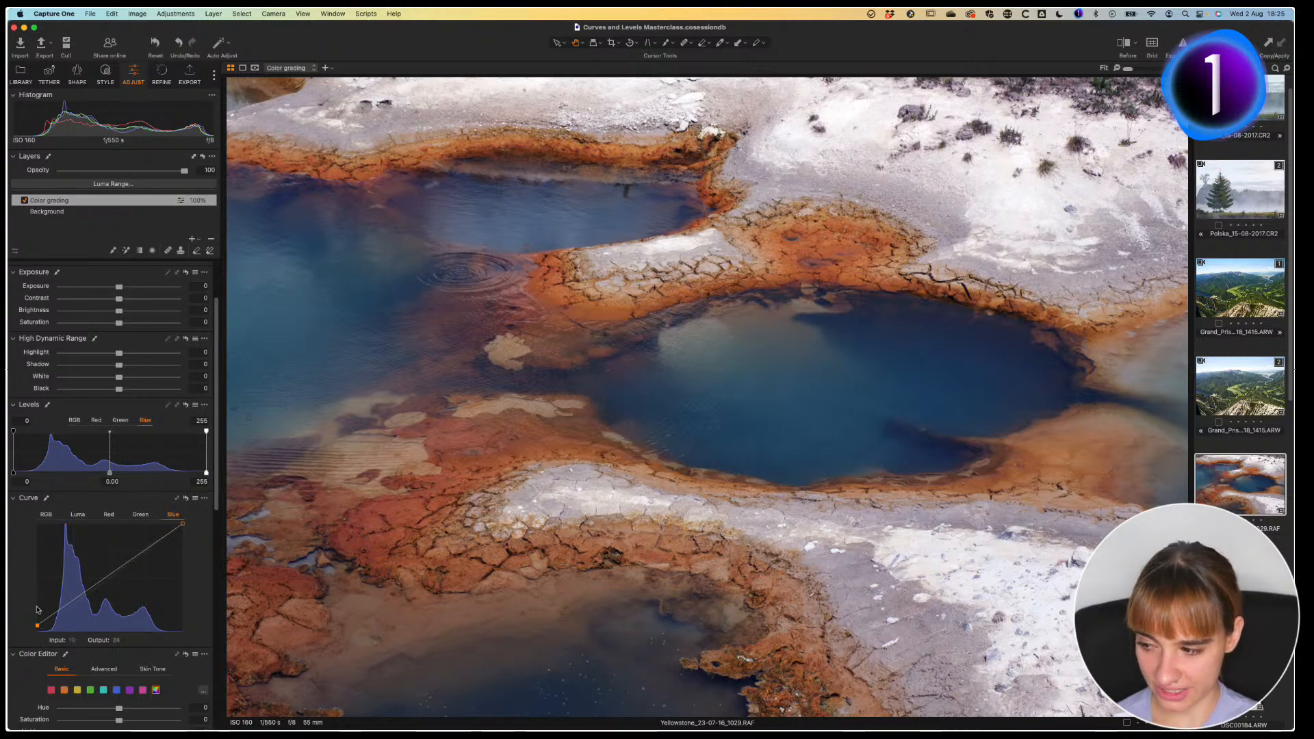
pyautogui.moveTo(37, 625); pyautogui.dragTo(38, 644)
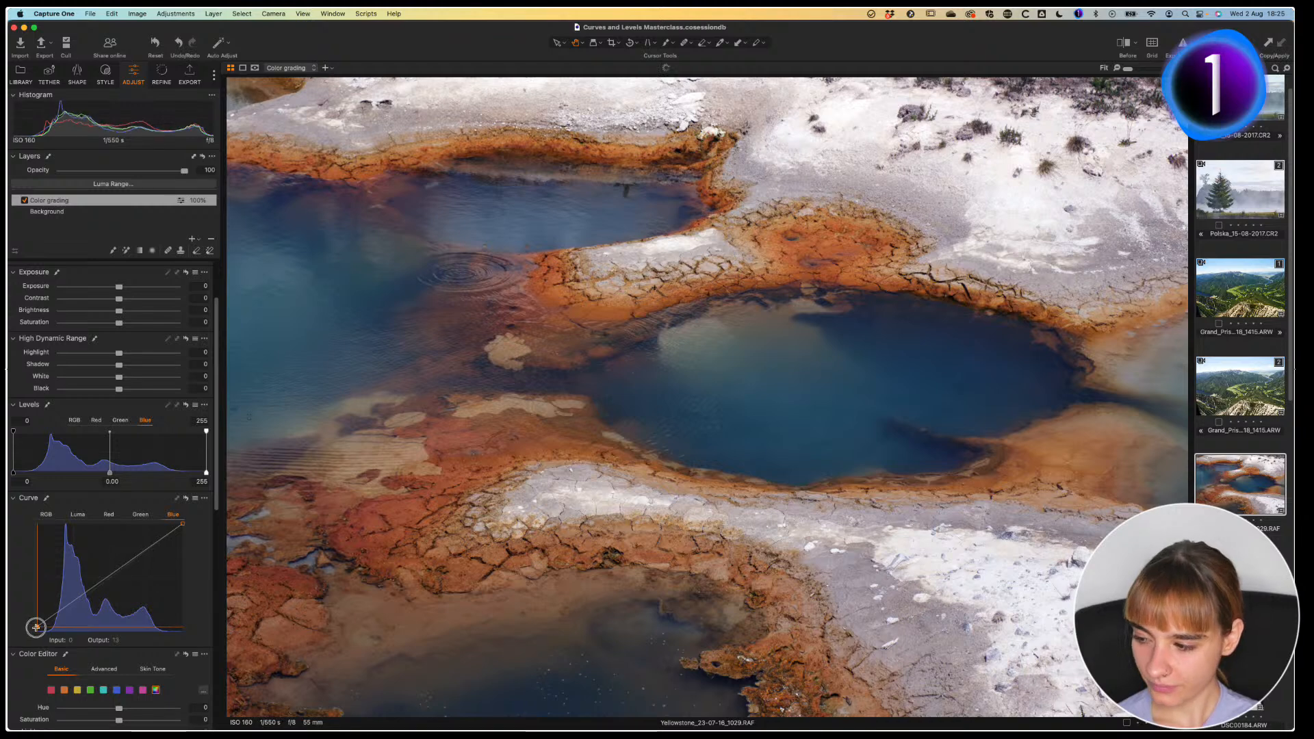
pyautogui.click(38, 626)
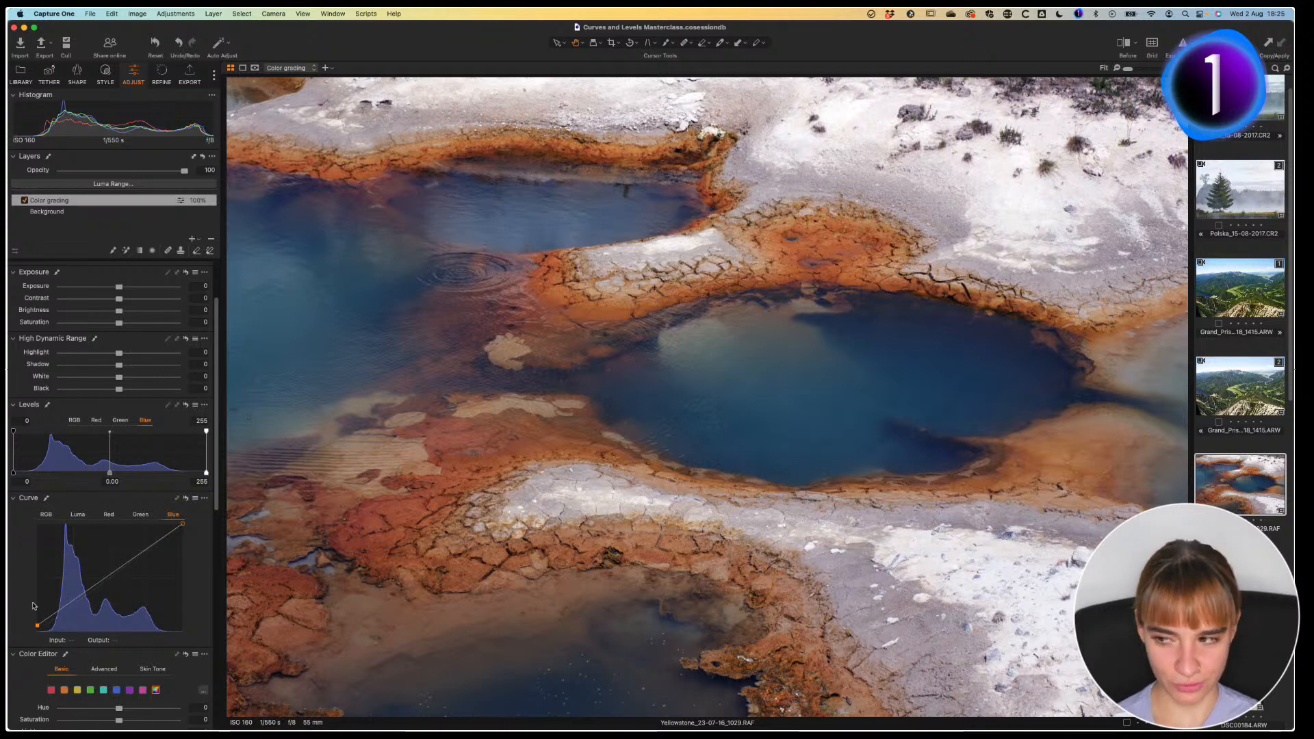
pyautogui.moveTo(38, 626); pyautogui.dragTo(30, 635)
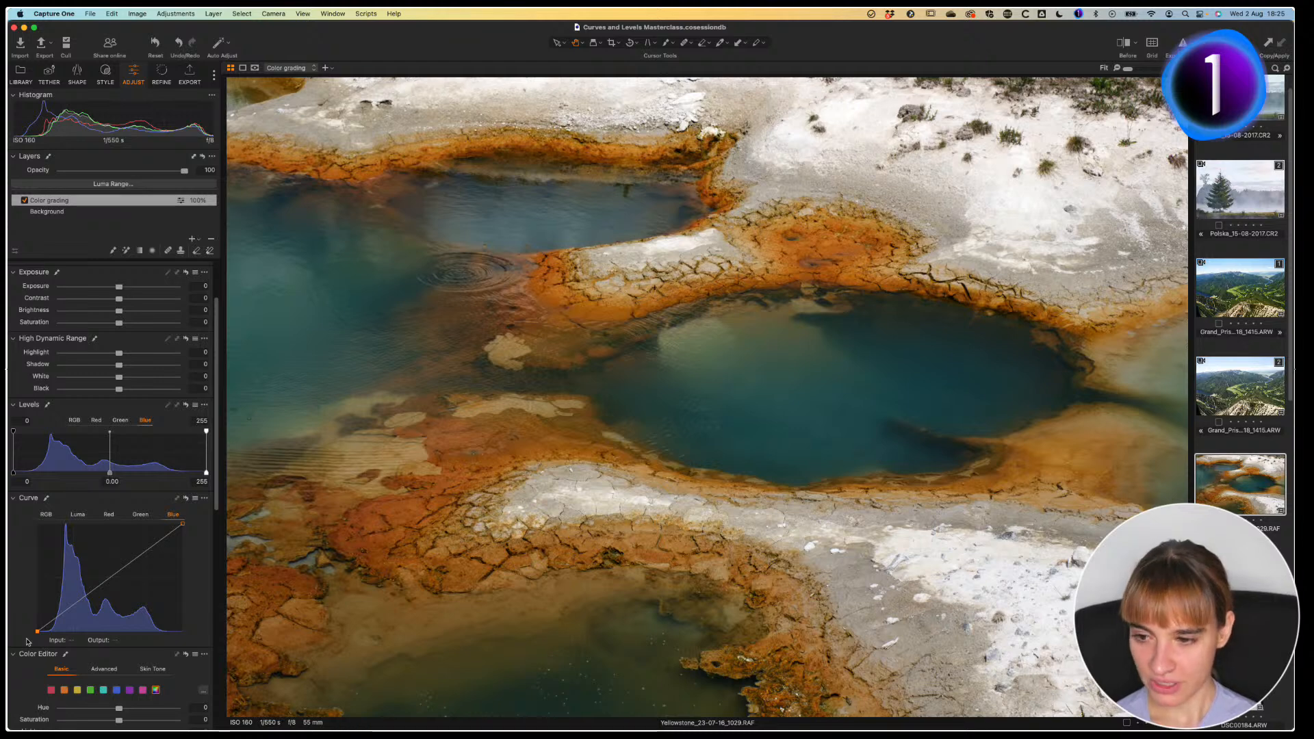
# Step: Move the black point of the Color grading layer's Green curve slightly inward along the baseline to take green out of the shadows
pyautogui.click(109, 515)
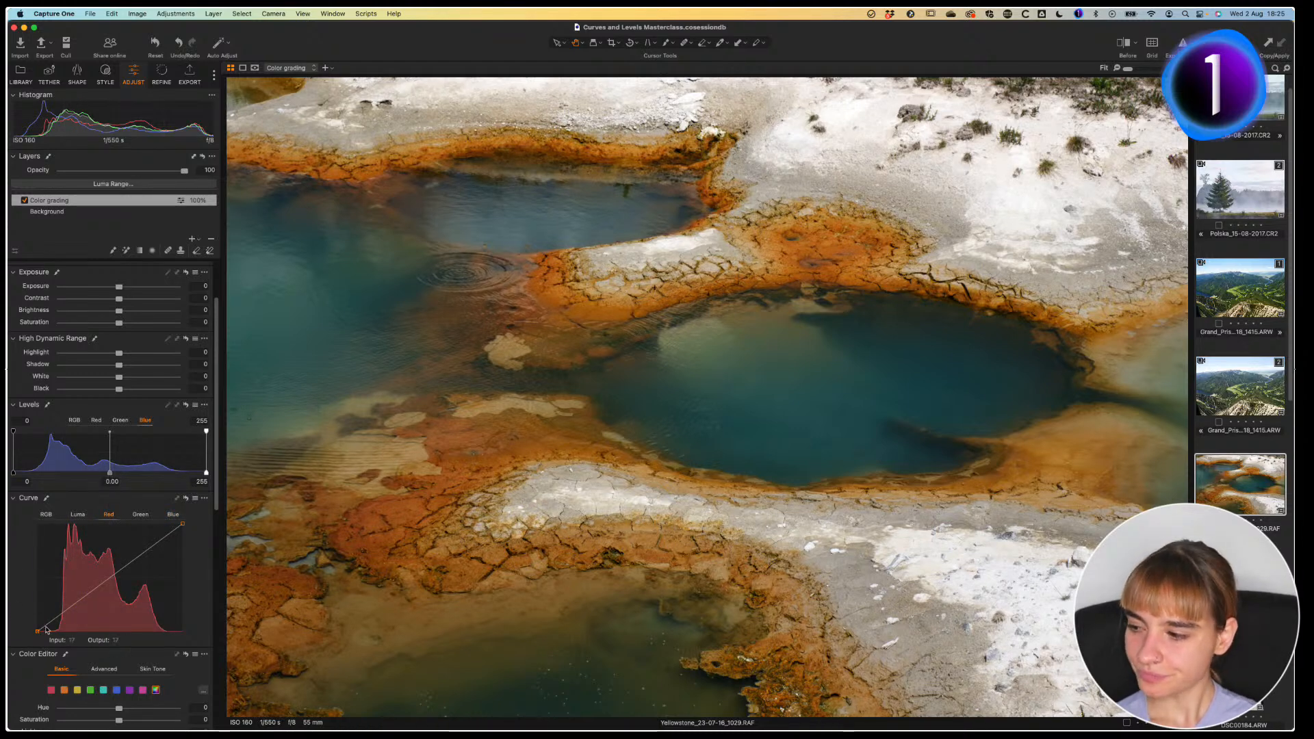
pyautogui.click(140, 515)
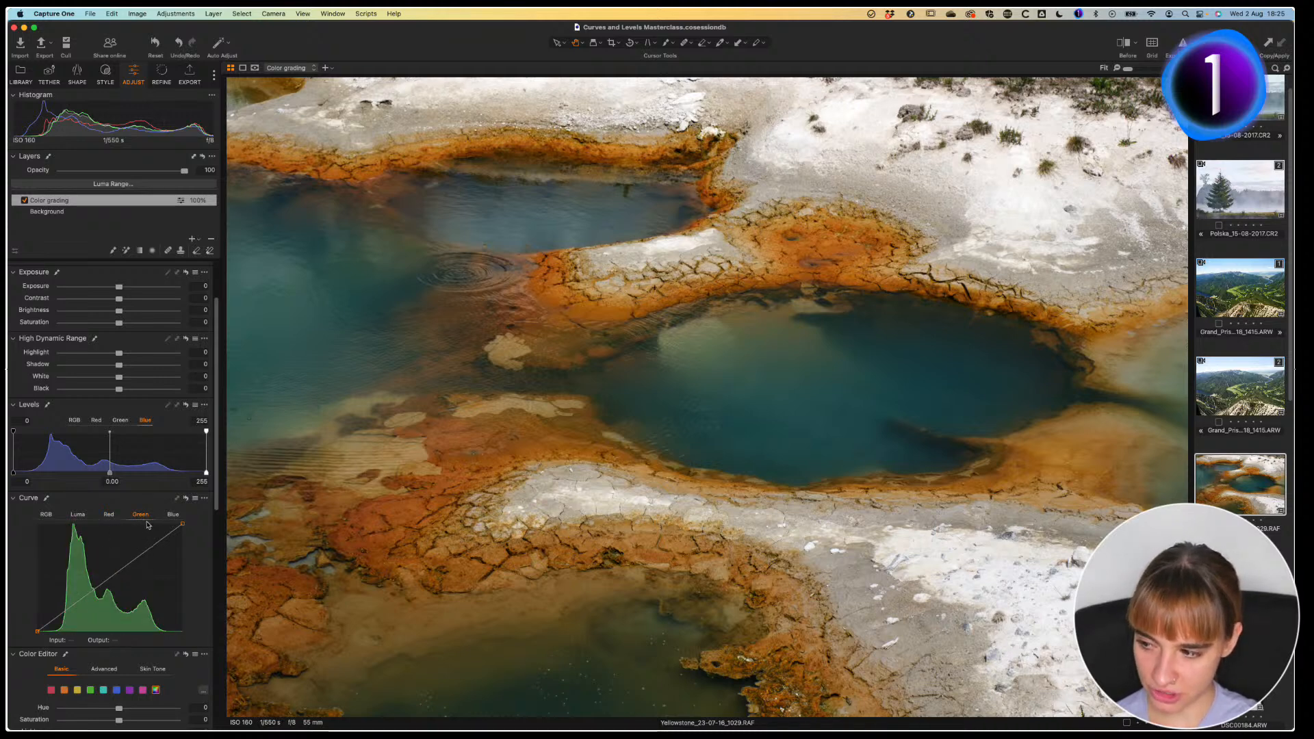
pyautogui.click(37, 633)
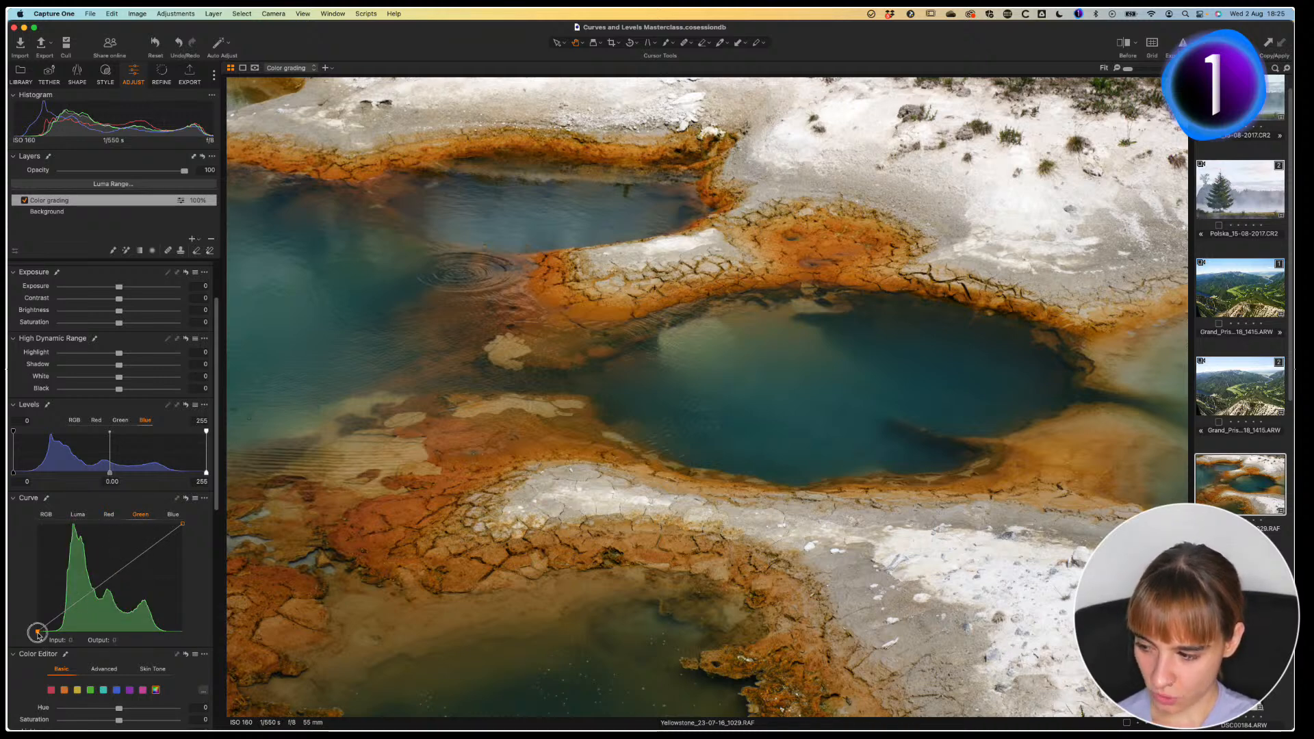
pyautogui.moveTo(37, 634); pyautogui.dragTo(43, 631)
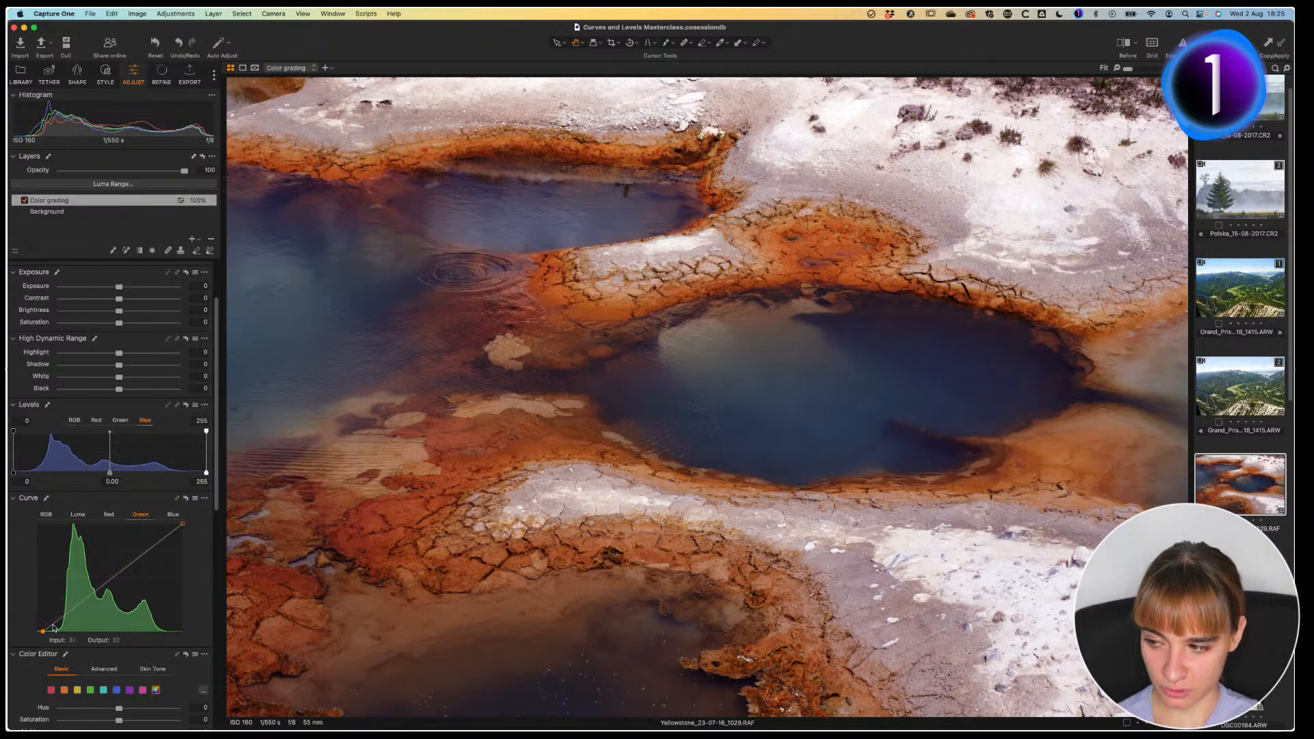
# Step: Move the black point of the layer's Red curve slightly inward along the baseline, fine-tuning it in small increments
pyautogui.click(109, 515)
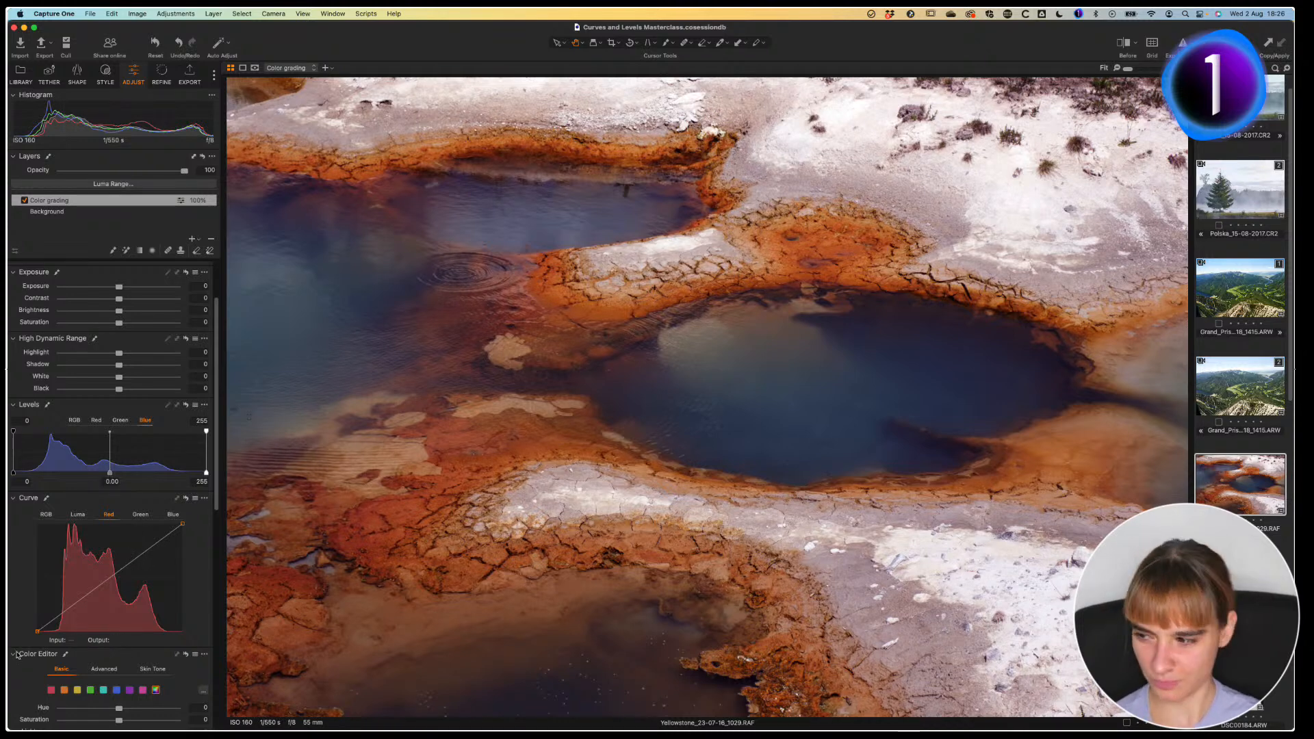
pyautogui.click(37, 631)
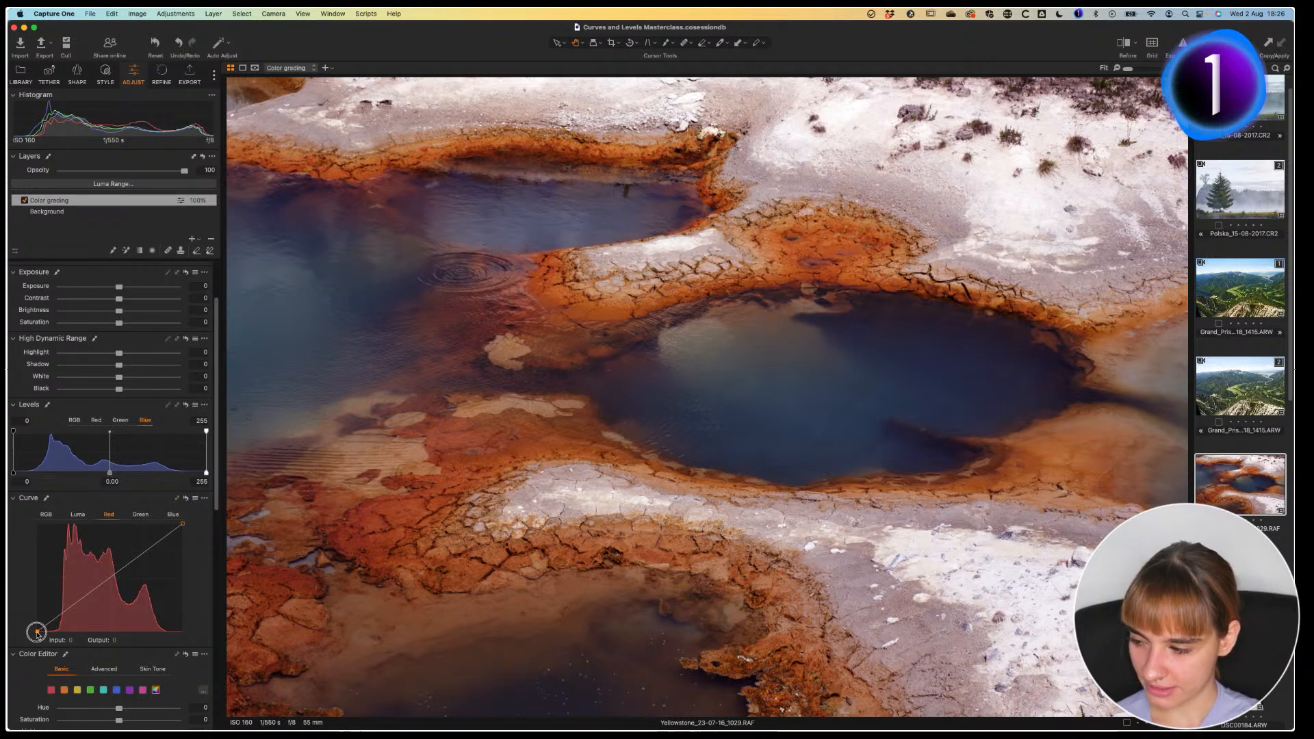
pyautogui.moveTo(38, 633); pyautogui.dragTo(42, 635)
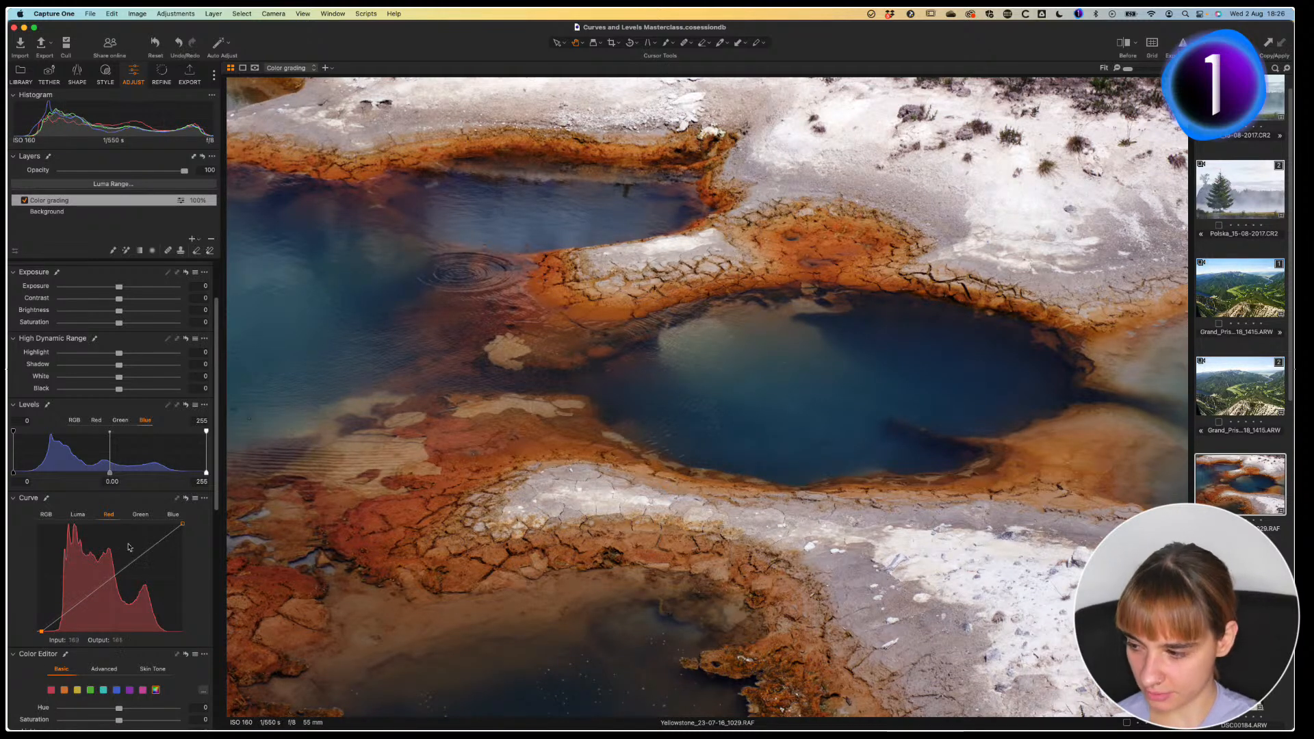
pyautogui.moveTo(41, 632); pyautogui.dragTo(38, 631)
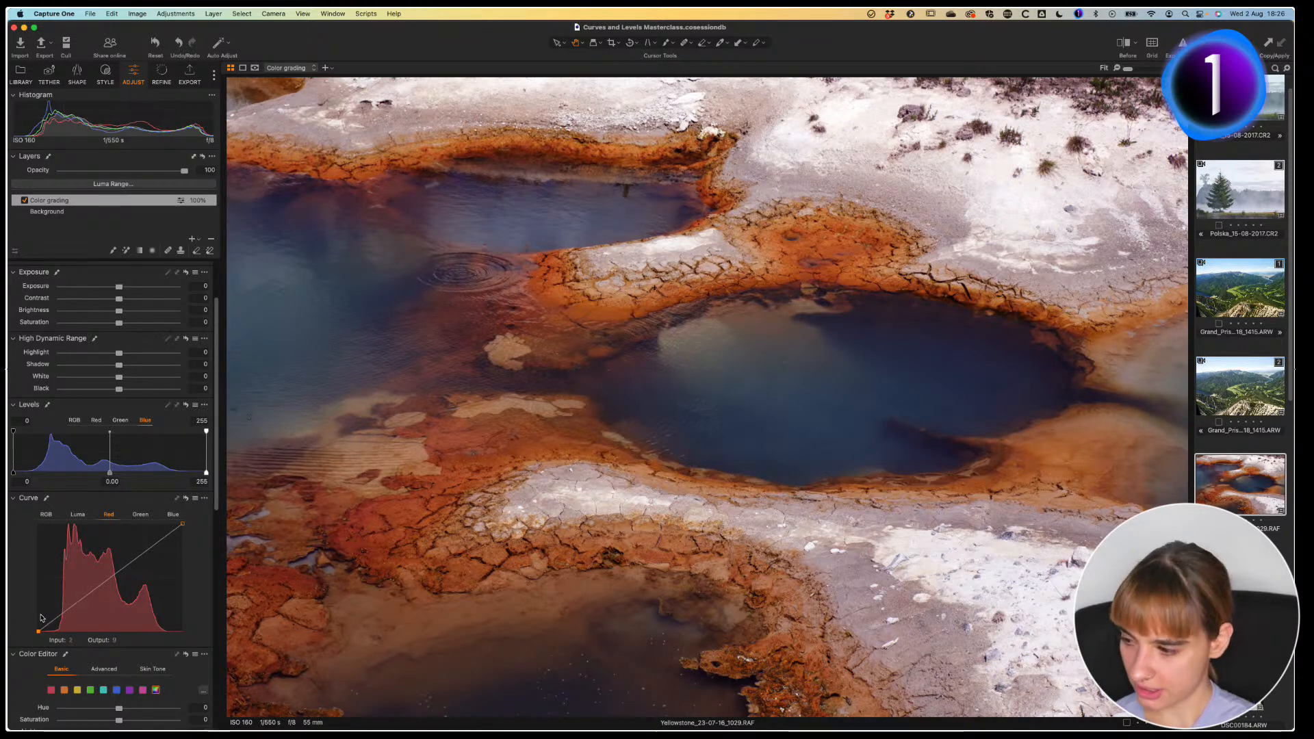
pyautogui.press('Right')
pyautogui.press('Right')
pyautogui.press('Right')
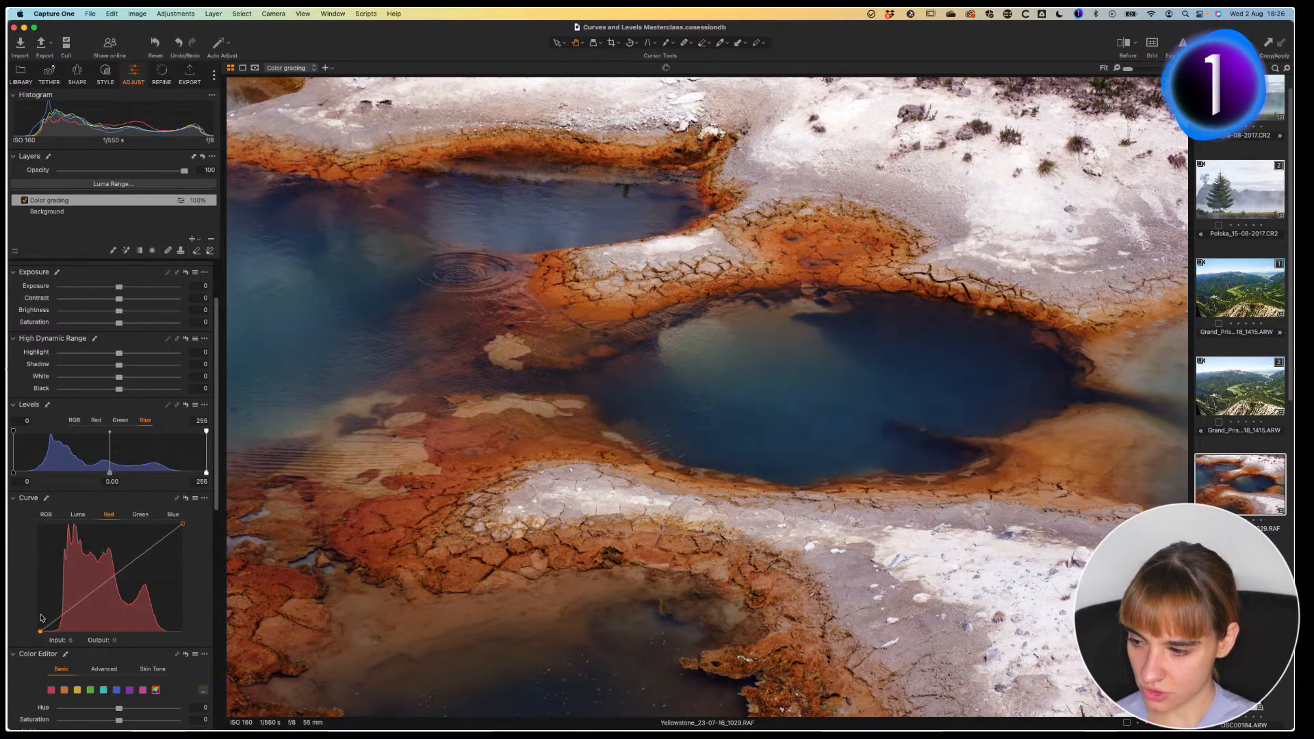
pyautogui.press('Right')
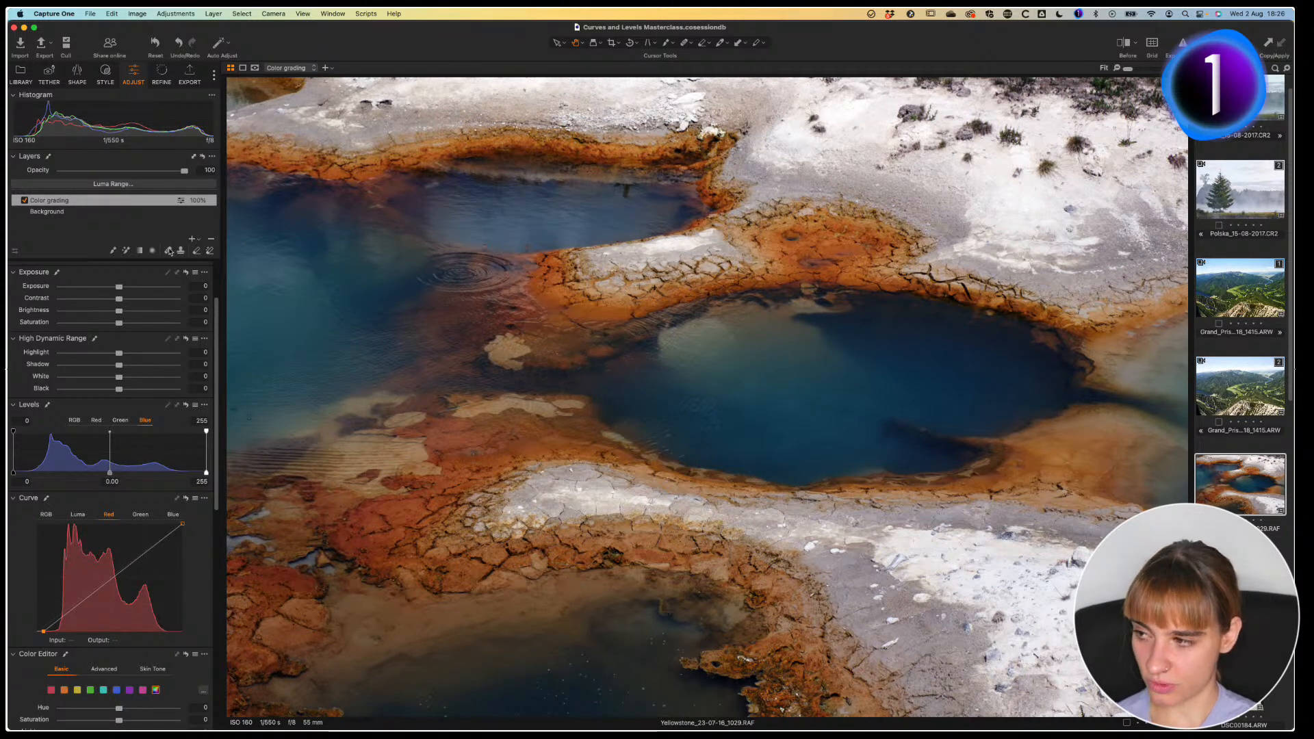
# Step: Compare the hot-spring photo with the Color grading layer switched off and on
pyautogui.click(25, 202)
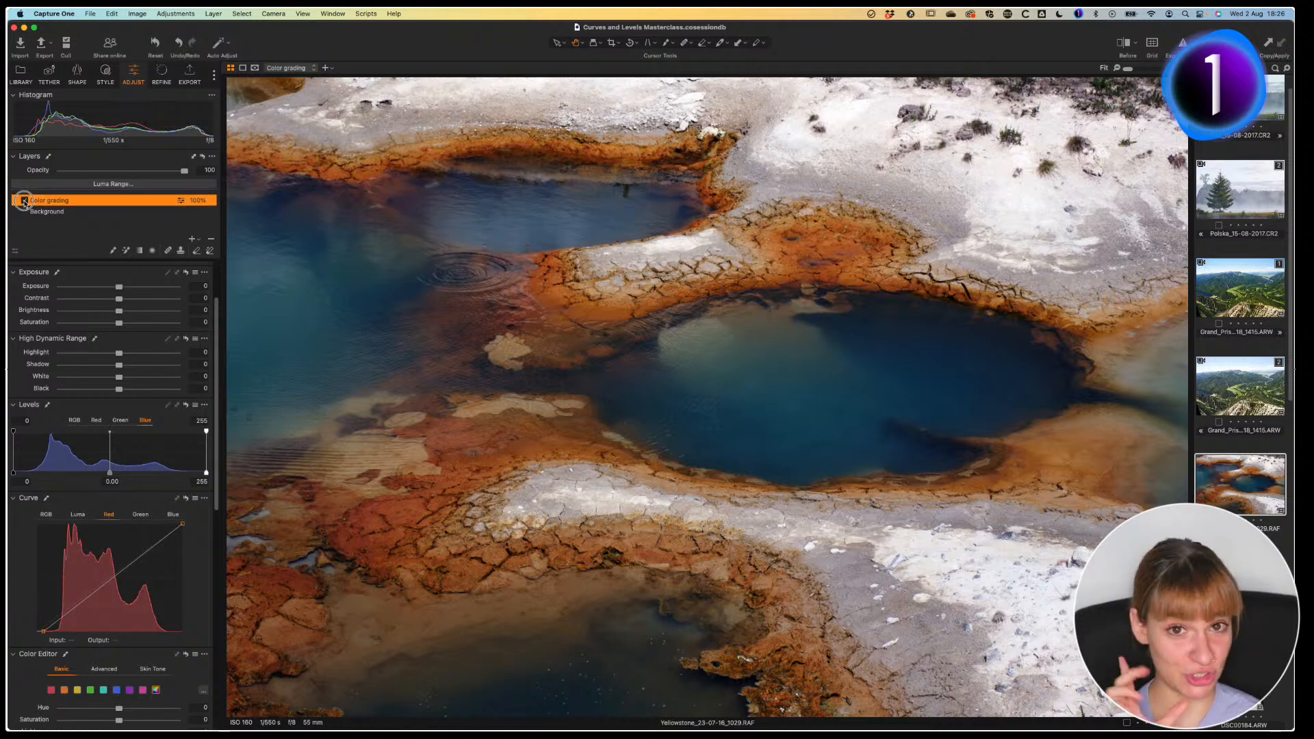
pyautogui.click(25, 202)
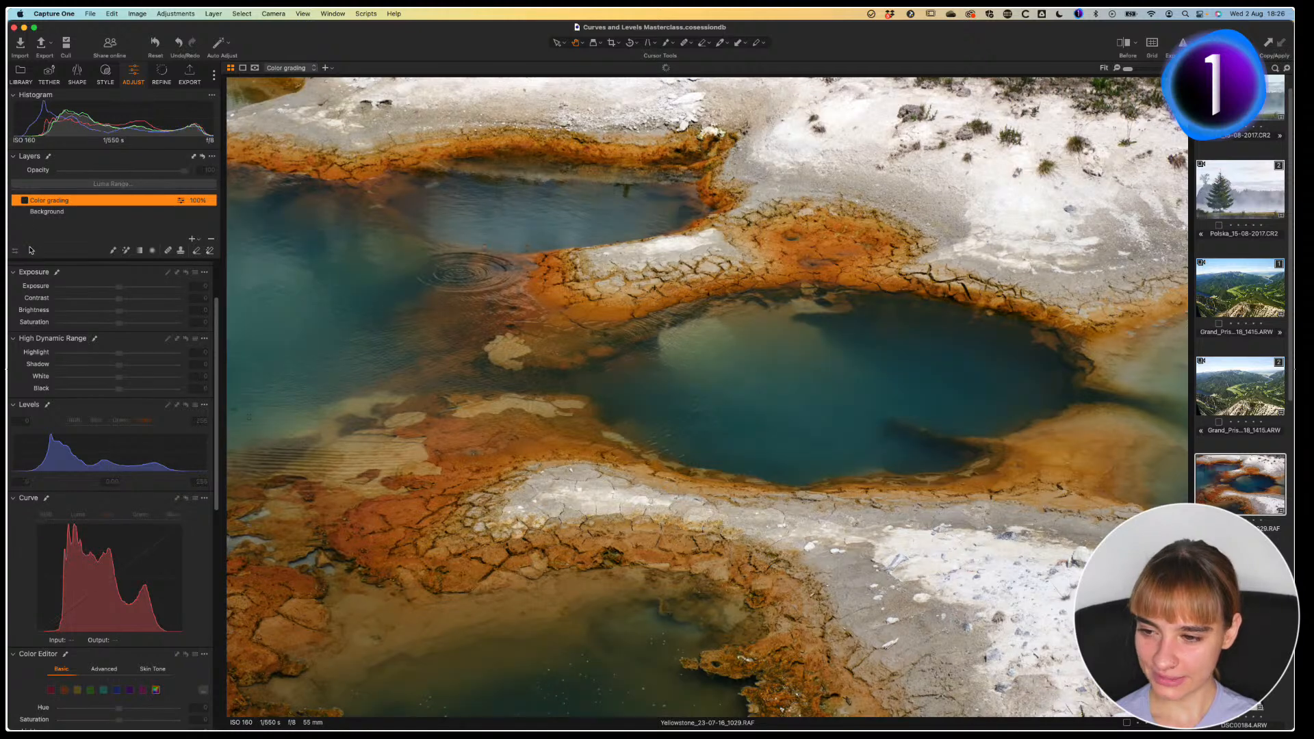
pyautogui.click(24, 201)
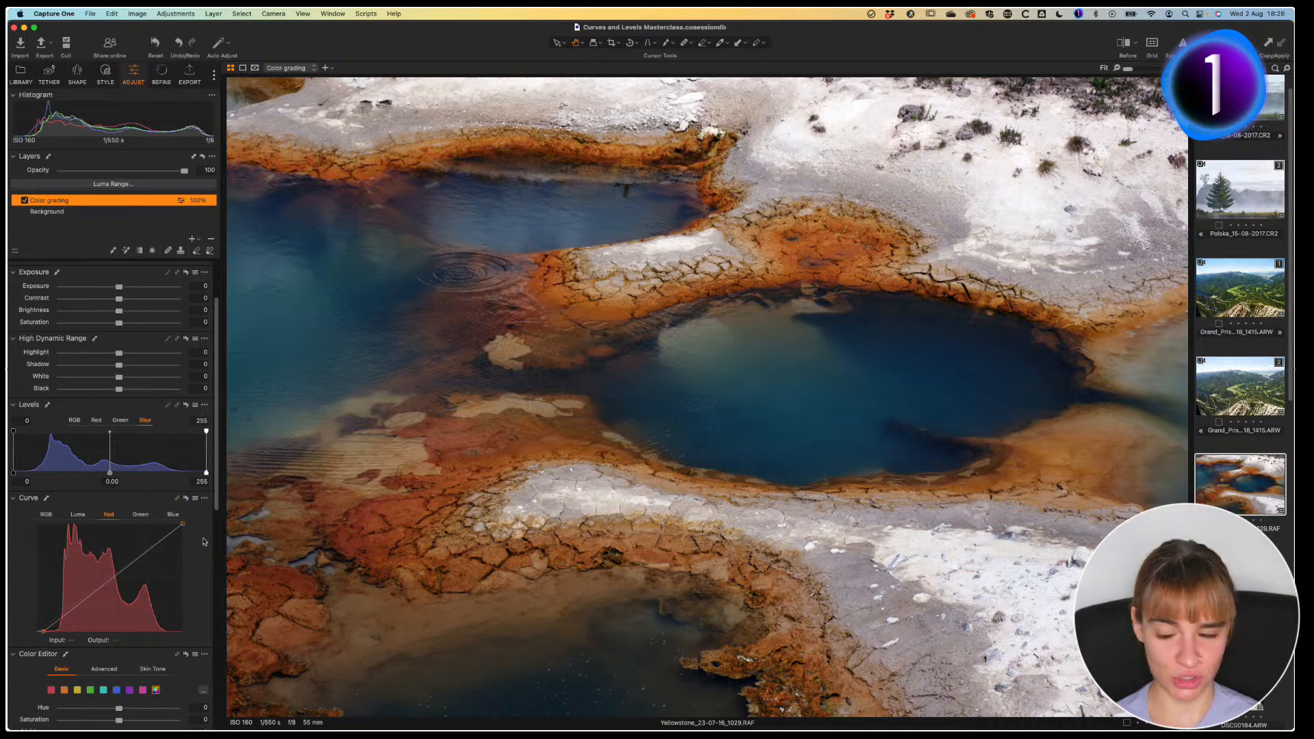
# Step: Pull the Blue curve's white point slightly inward, and add a midtone anchor and a slightly lowered shadow point on the Red curve
pyautogui.click(173, 515)
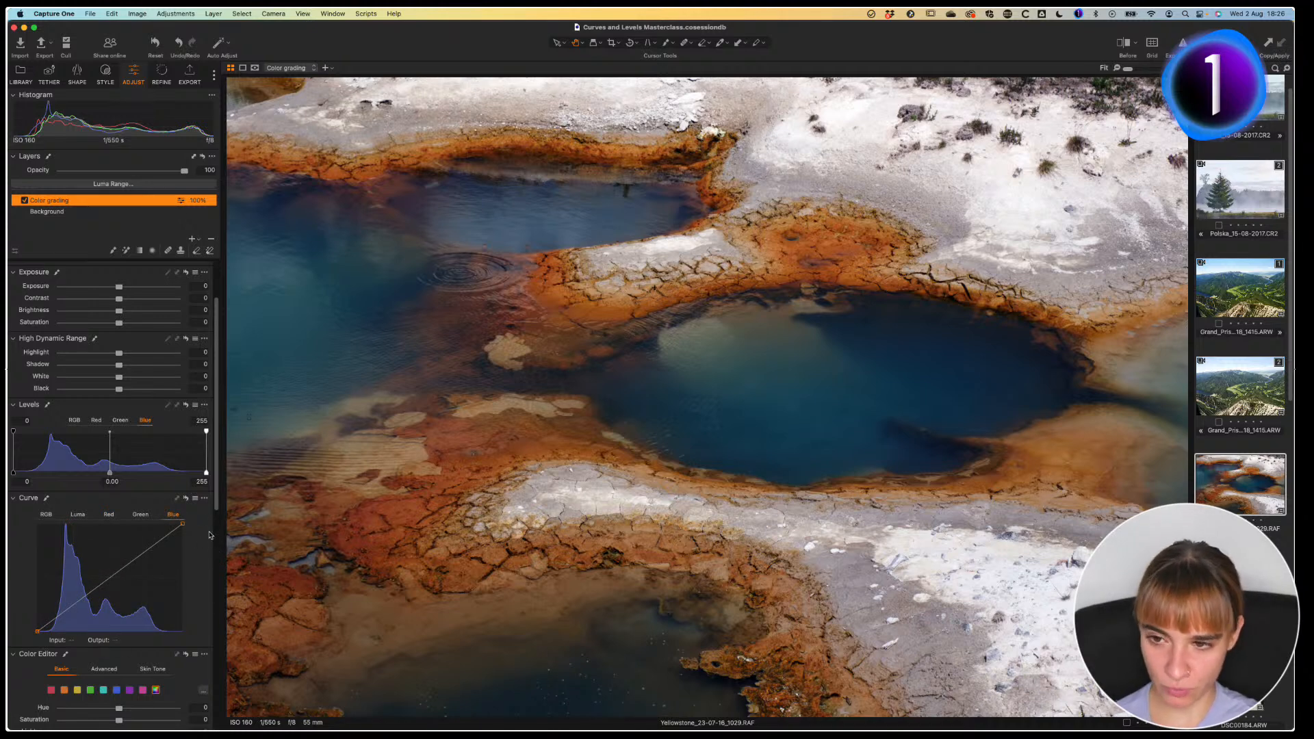
pyautogui.moveTo(182, 525); pyautogui.dragTo(180, 526)
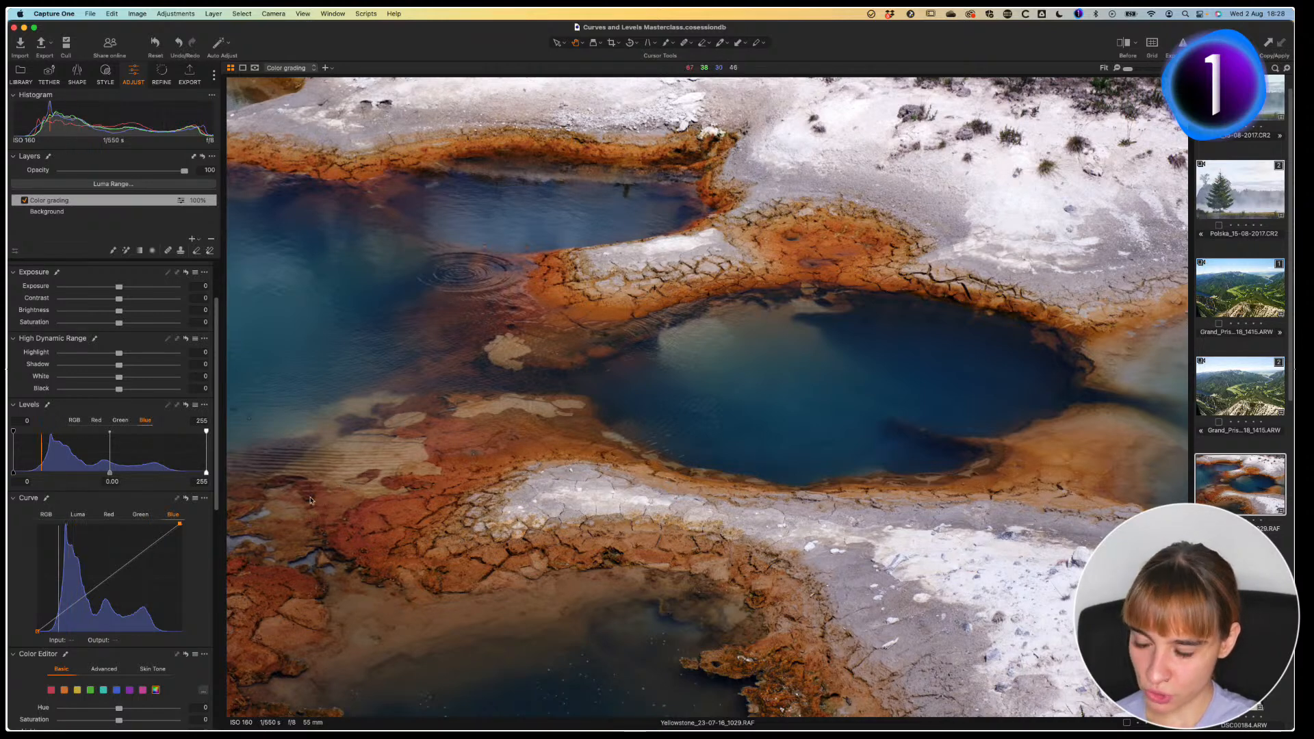
pyautogui.click(110, 515)
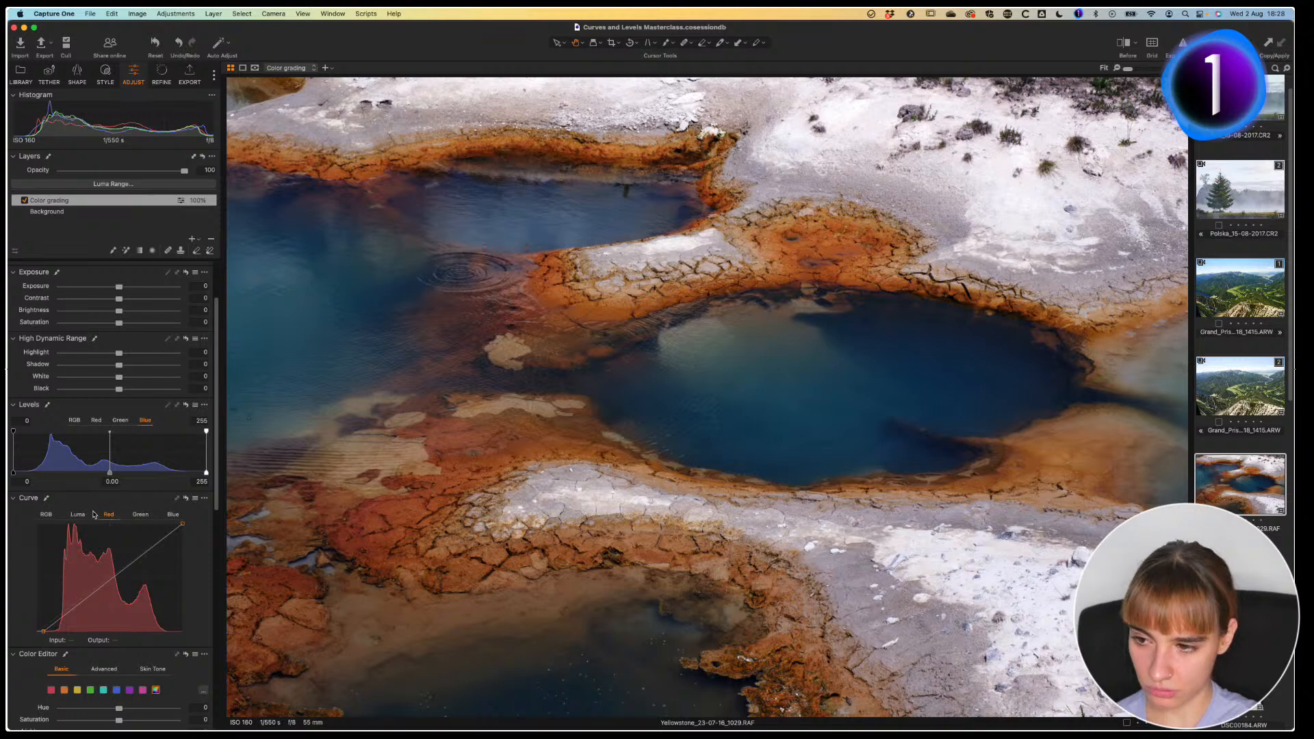
pyautogui.click(111, 578)
pyautogui.moveTo(111, 578); pyautogui.dragTo(111, 579)
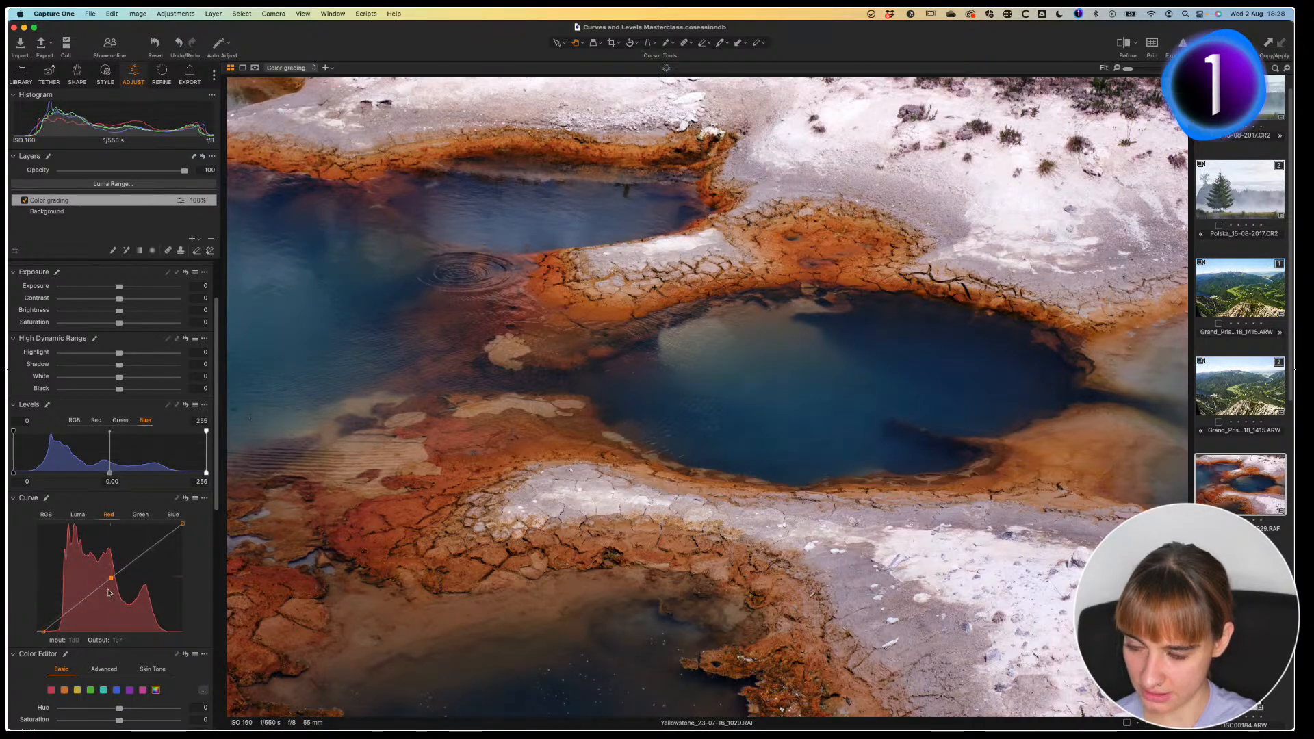
pyautogui.click(77, 604)
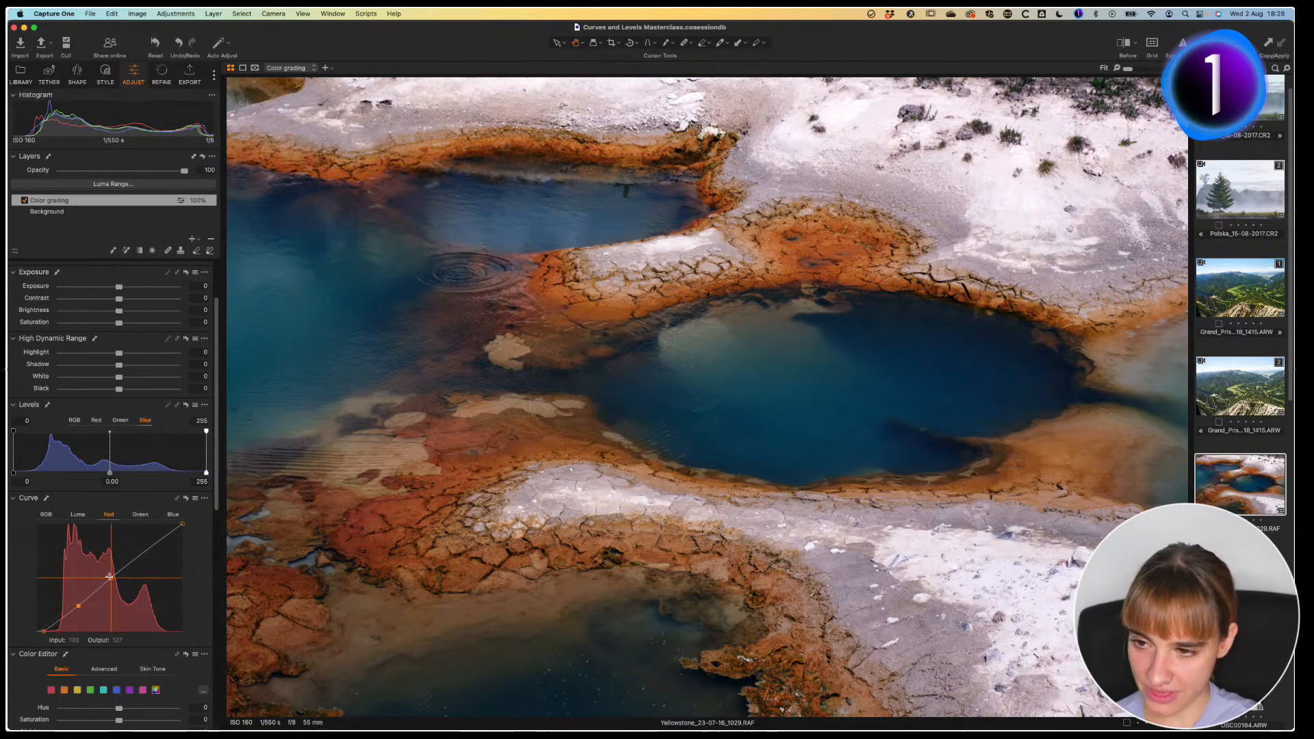
# Step: Add a midtone point at input 128 on the layer's Green curve, lower it slightly, and compare the photo with the layer off and on
pyautogui.click(141, 515)
pyautogui.moveTo(108, 590); pyautogui.dragTo(110, 580)
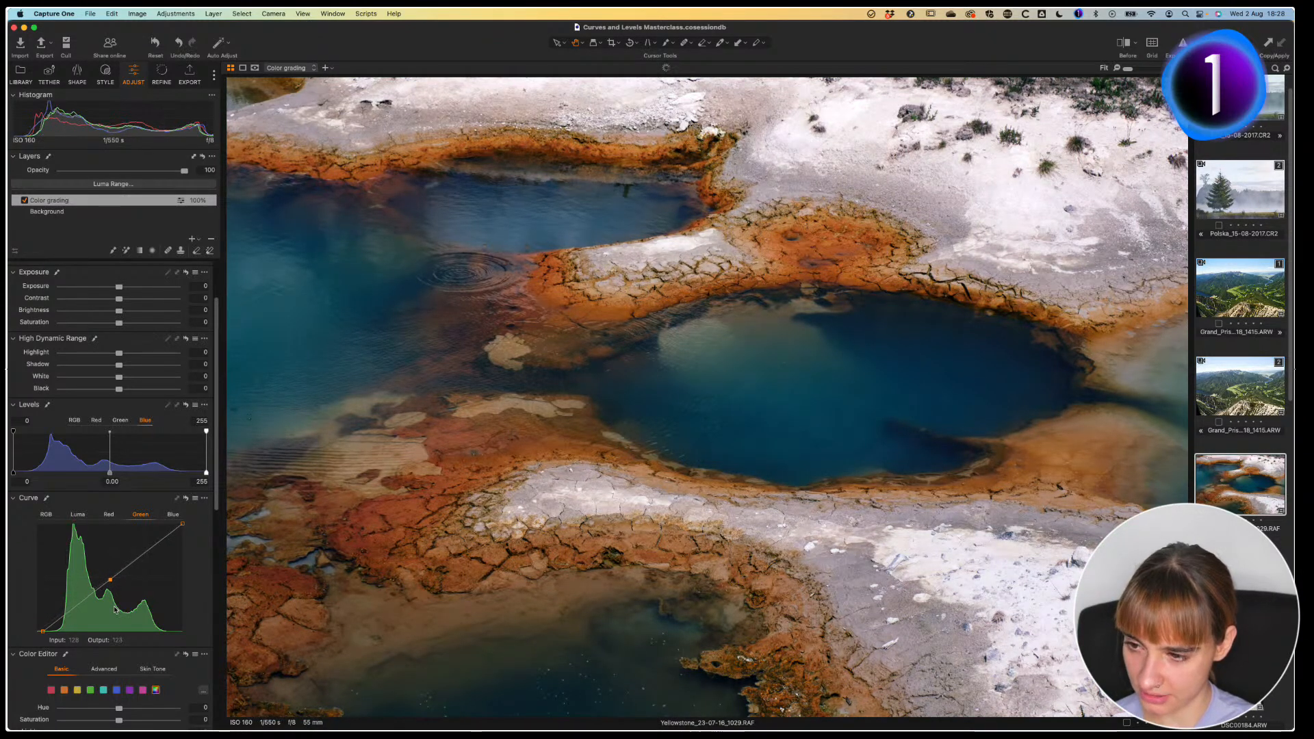
pyautogui.press('Down')
pyautogui.press('Down')
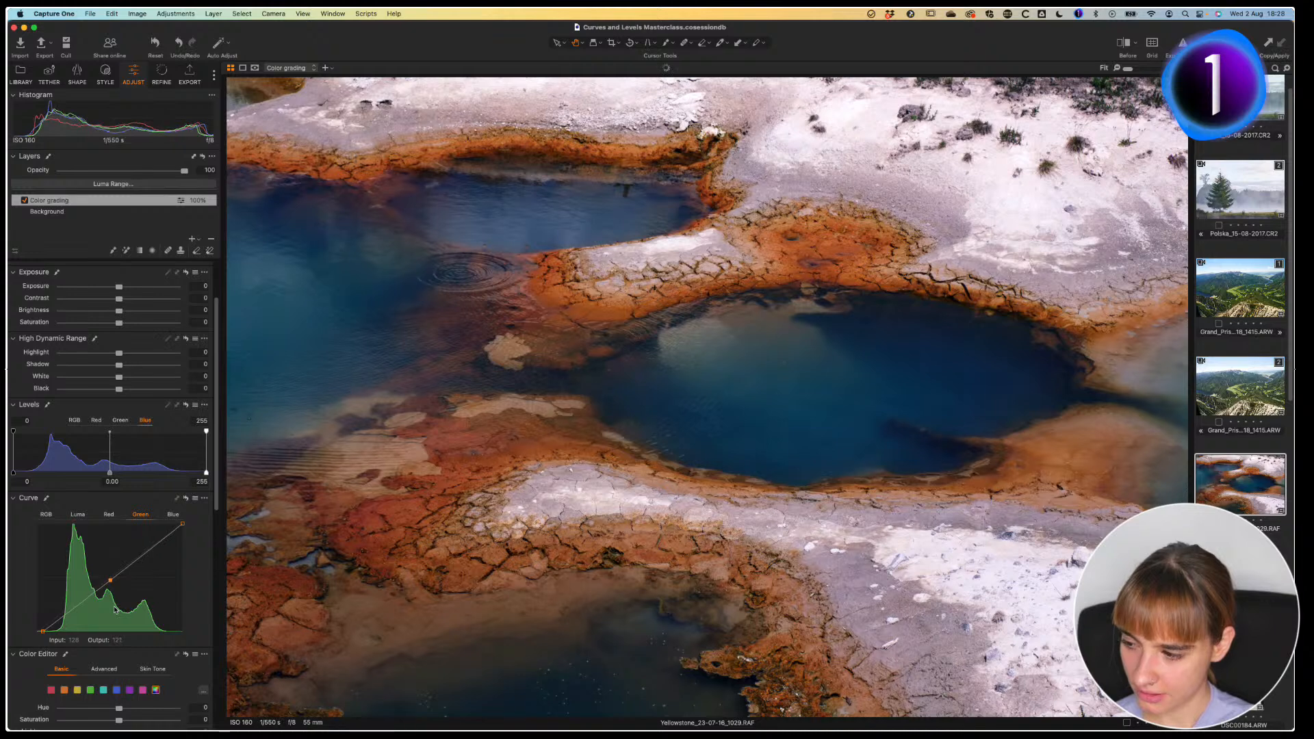
pyautogui.press('Up')
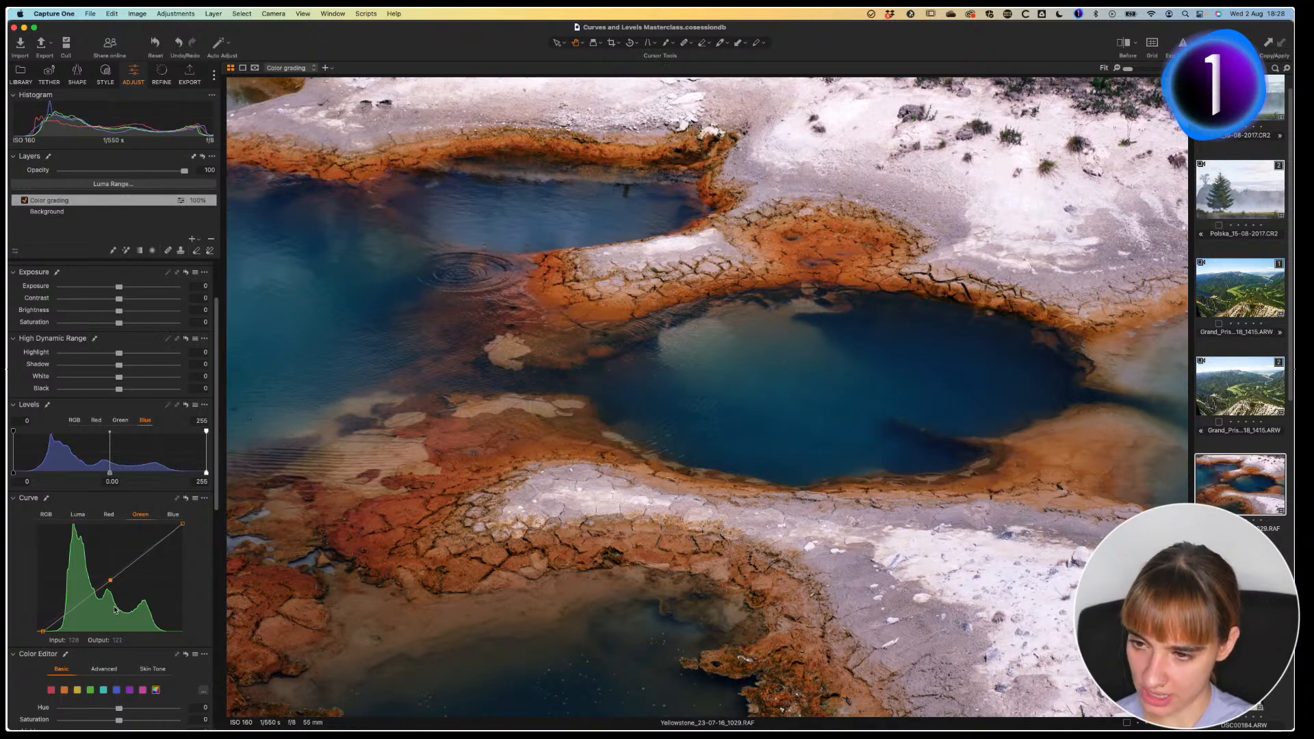
pyautogui.press('Down')
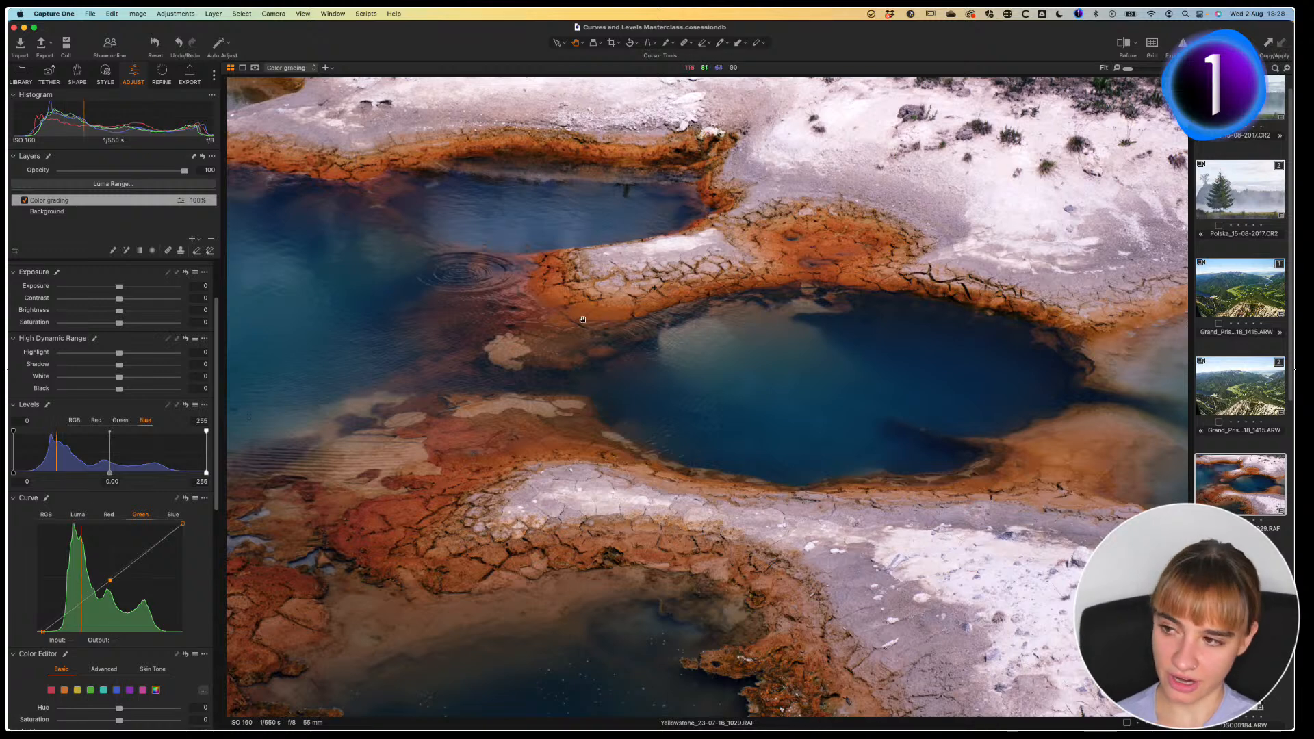
pyautogui.click(25, 201)
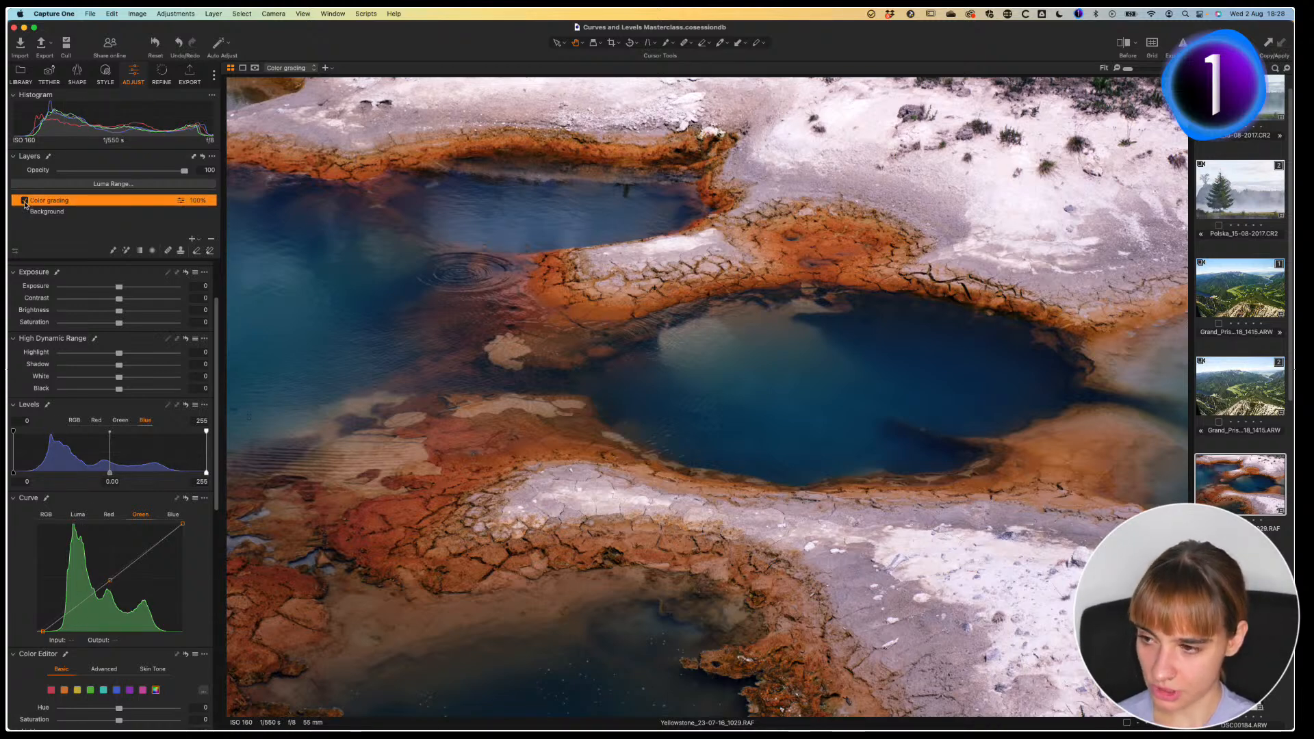
pyautogui.click(25, 201)
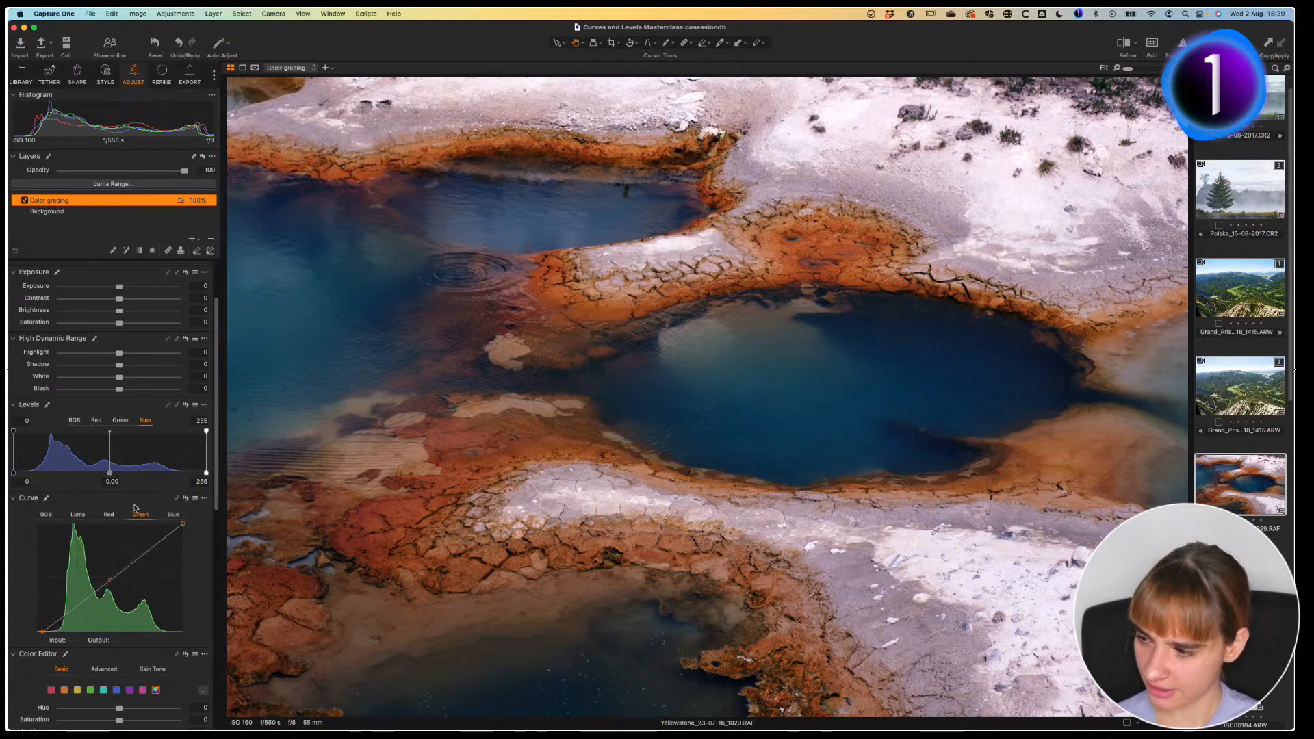
# Step: Lower the white point of the layer's Red curve very slightly, and compare the photo with its original in a before/after split view
pyautogui.click(108, 515)
pyautogui.click(182, 526)
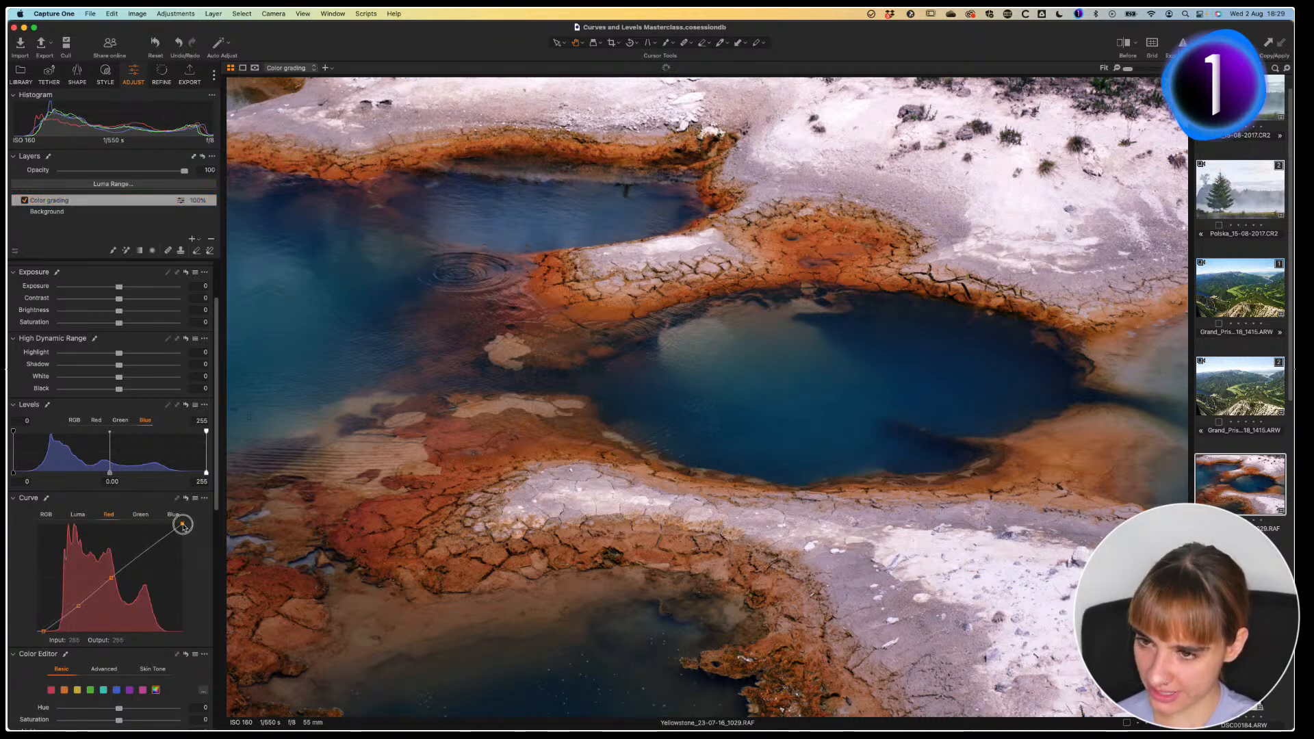
pyautogui.moveTo(184, 527); pyautogui.dragTo(184, 529)
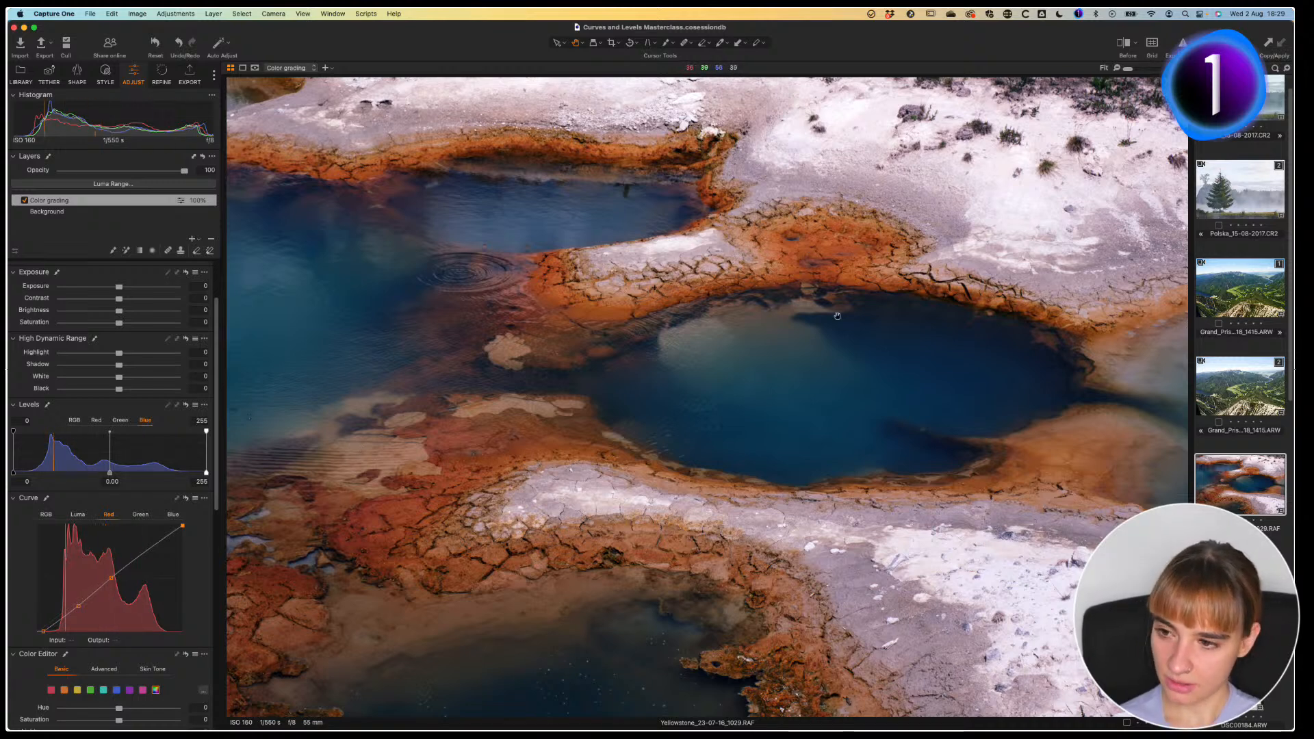
pyautogui.click(1126, 44)
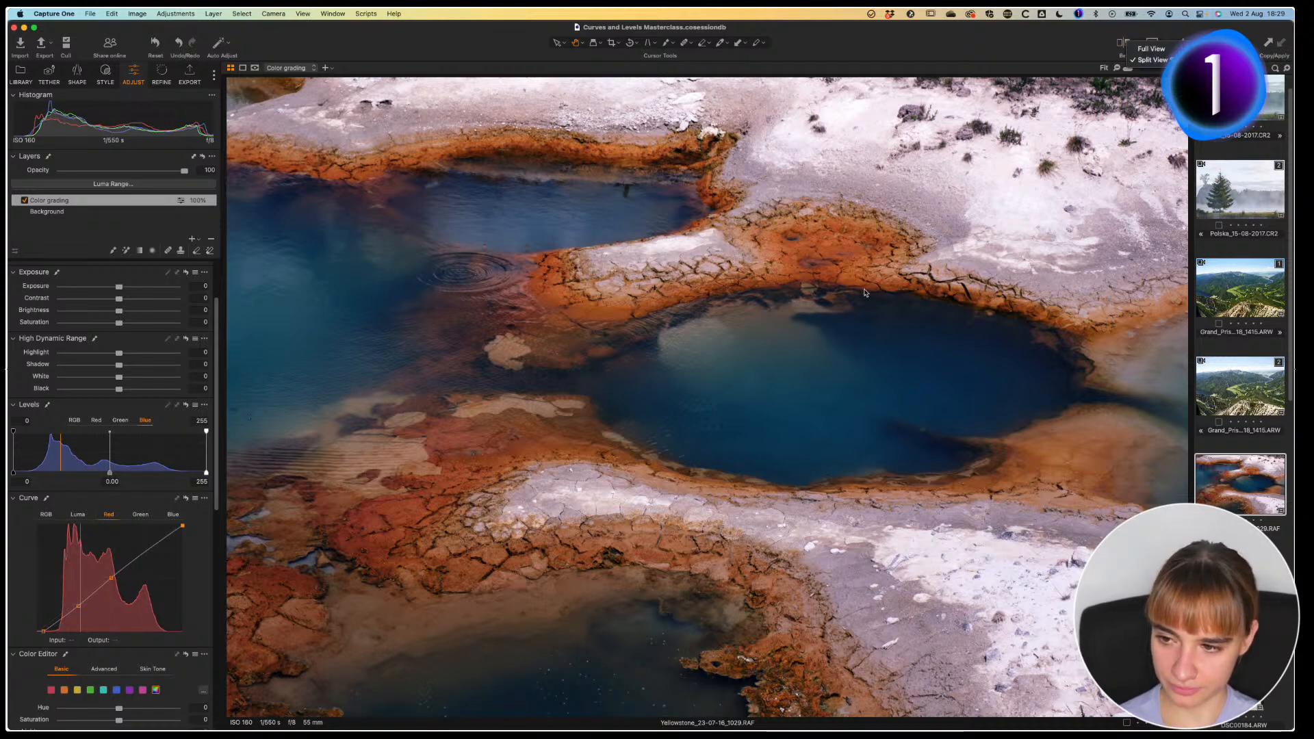
pyautogui.click(1116, 45)
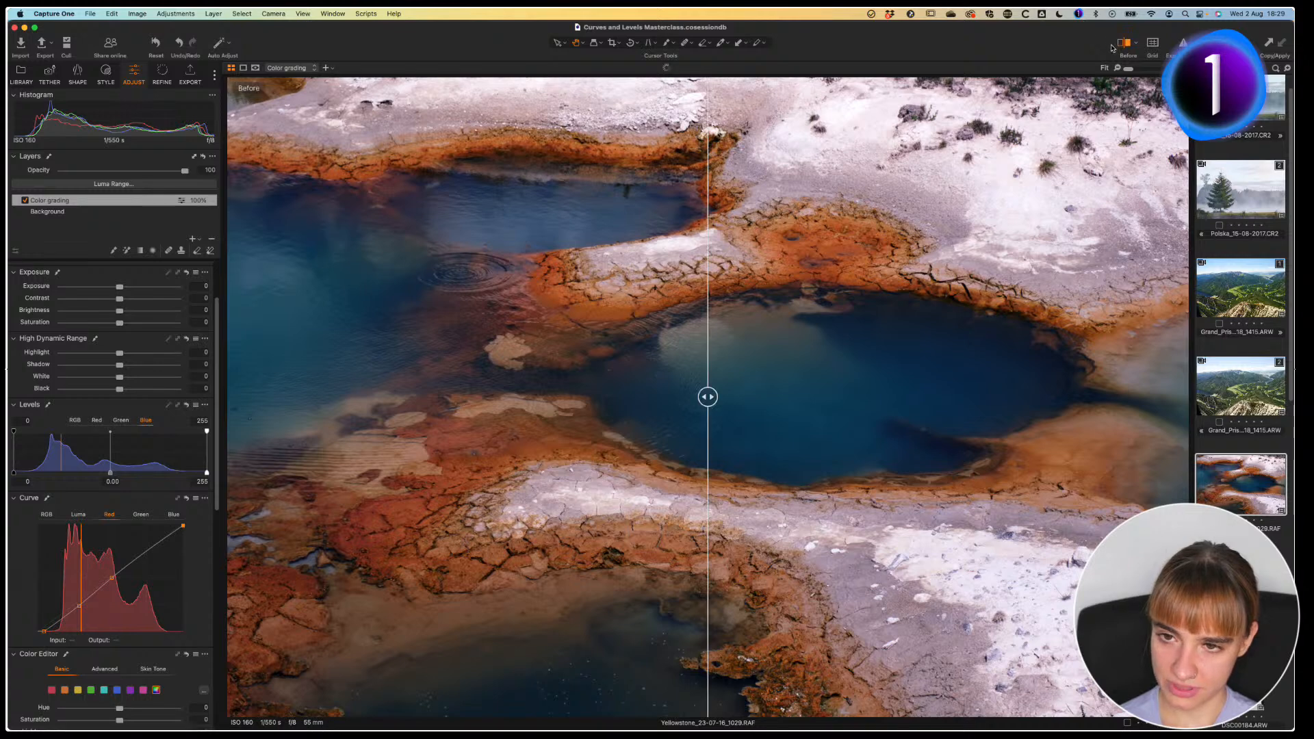
pyautogui.moveTo(708, 397); pyautogui.dragTo(582, 379)
pyautogui.moveTo(236, 405); pyautogui.dragTo(225, 404)
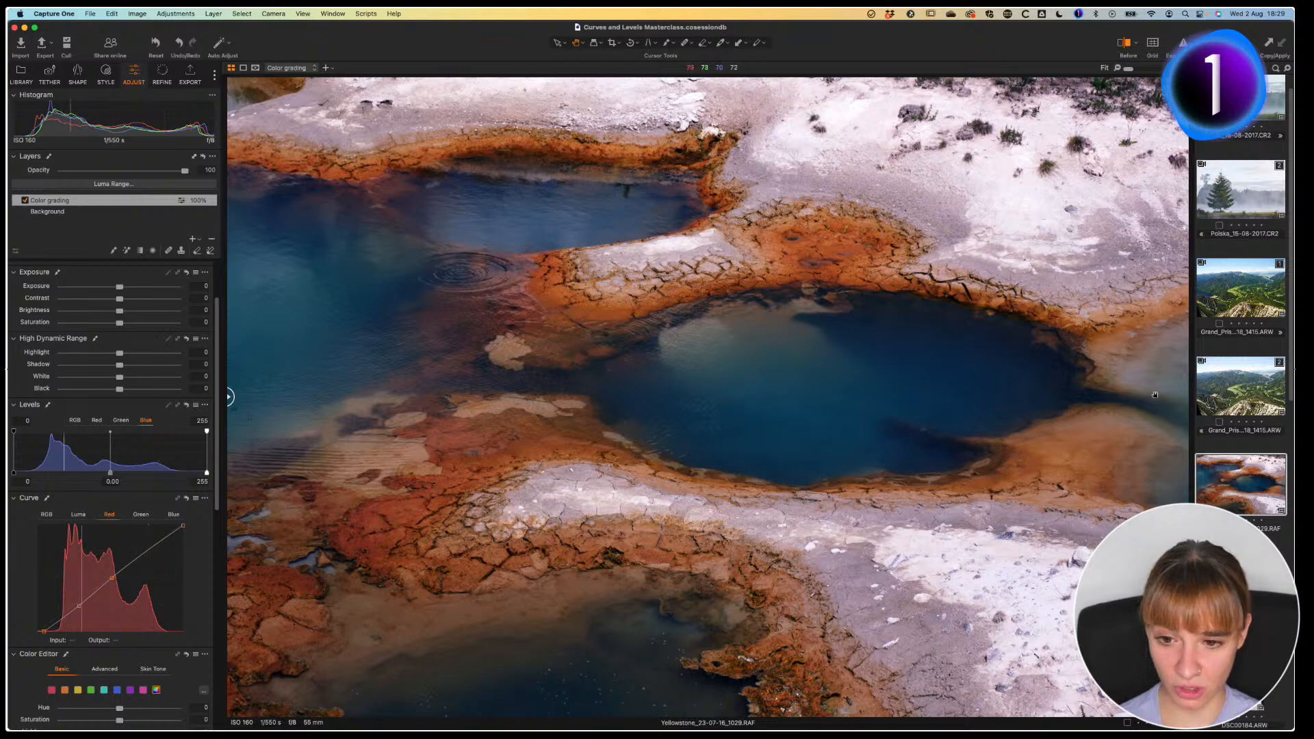
pyautogui.press('y')
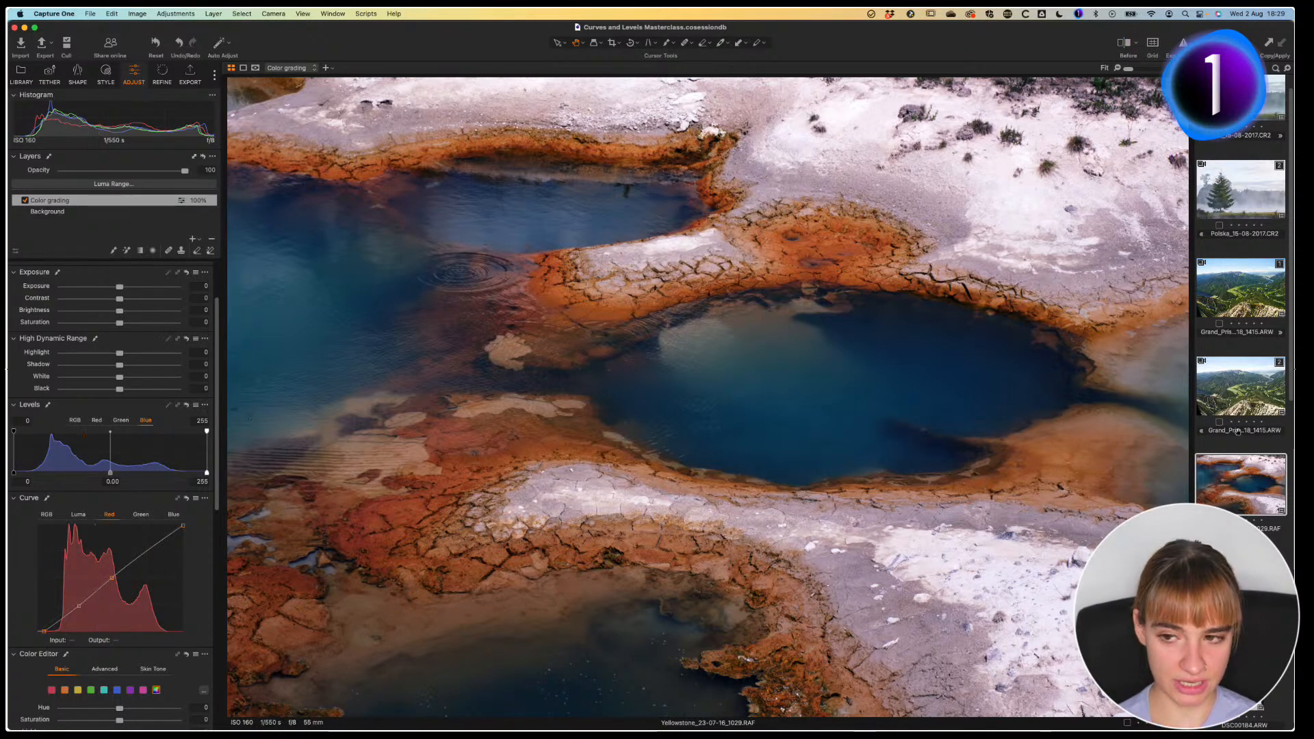
# Step: Clone the graded hot-spring variant and reset the curves on the clone's Color grading layer, checking the Background layer's RGB curve too
pyautogui.rightClick(1223, 476)
pyautogui.click(1146, 379)
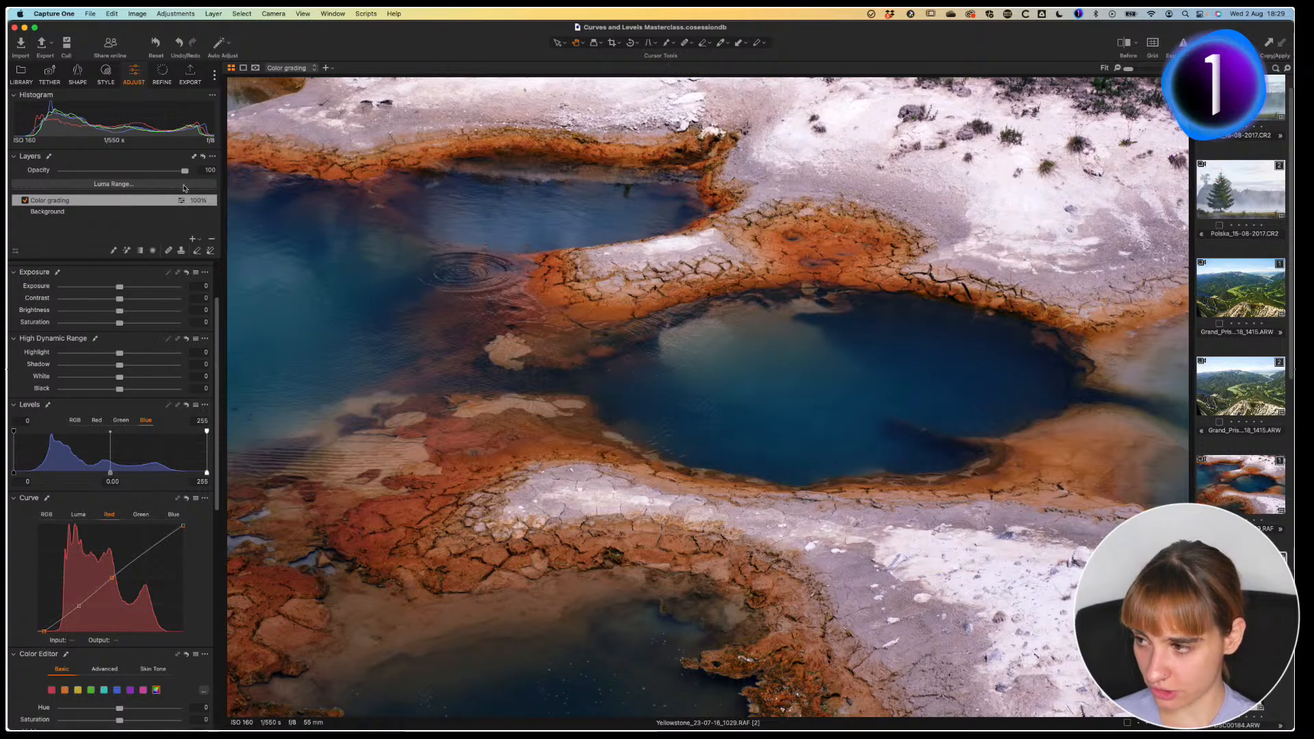
pyautogui.click(186, 497)
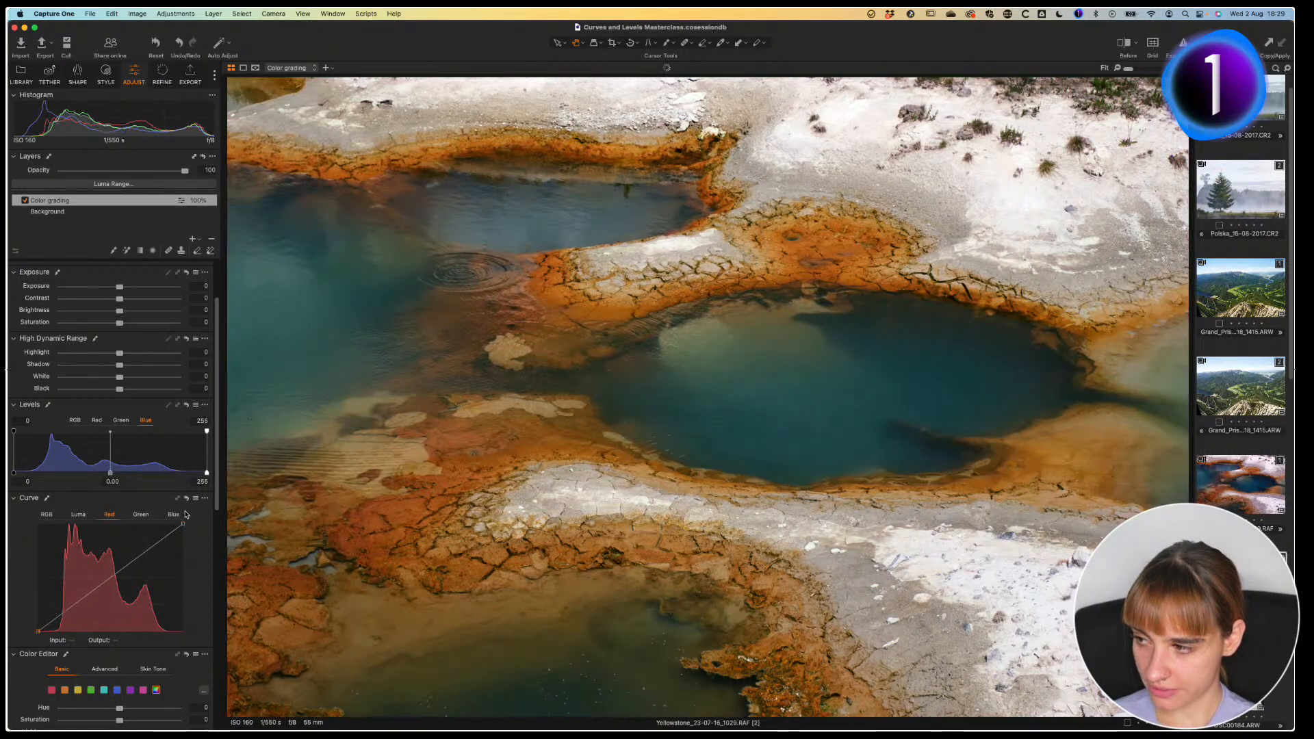
pyautogui.click(60, 213)
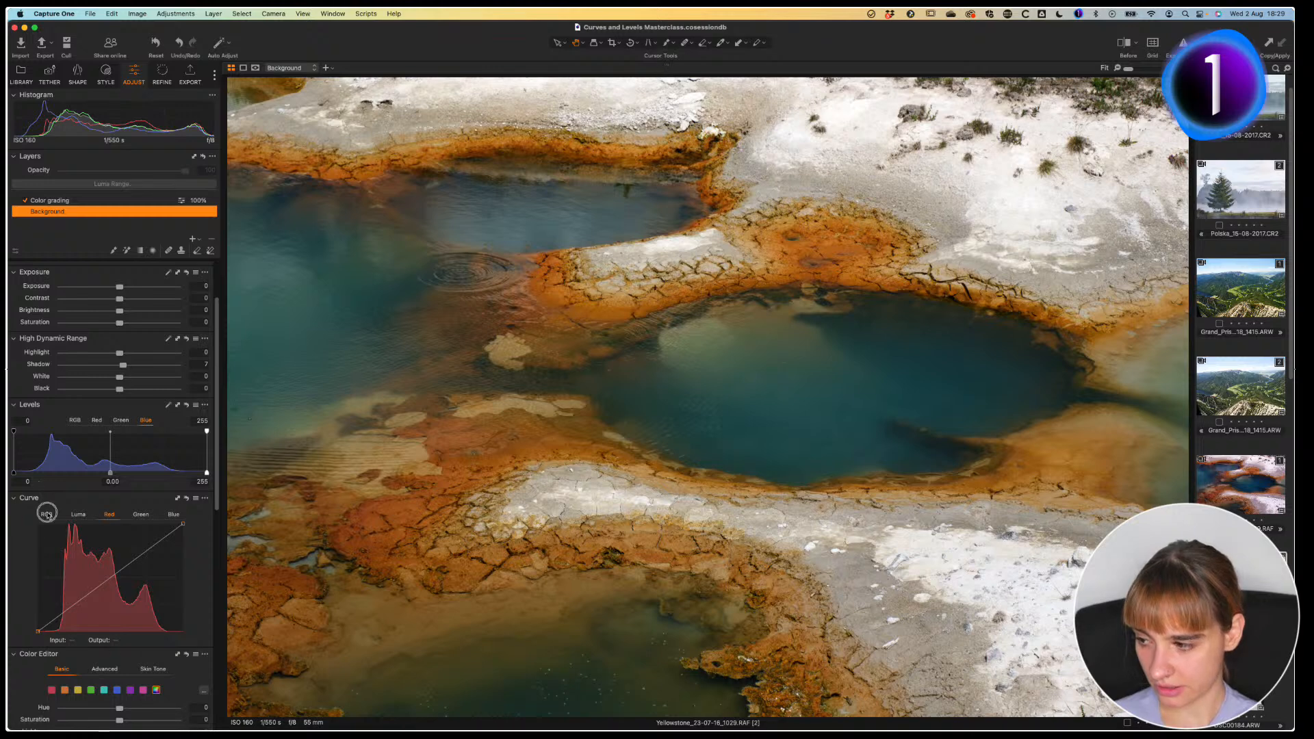
pyautogui.click(44, 515)
pyautogui.click(97, 201)
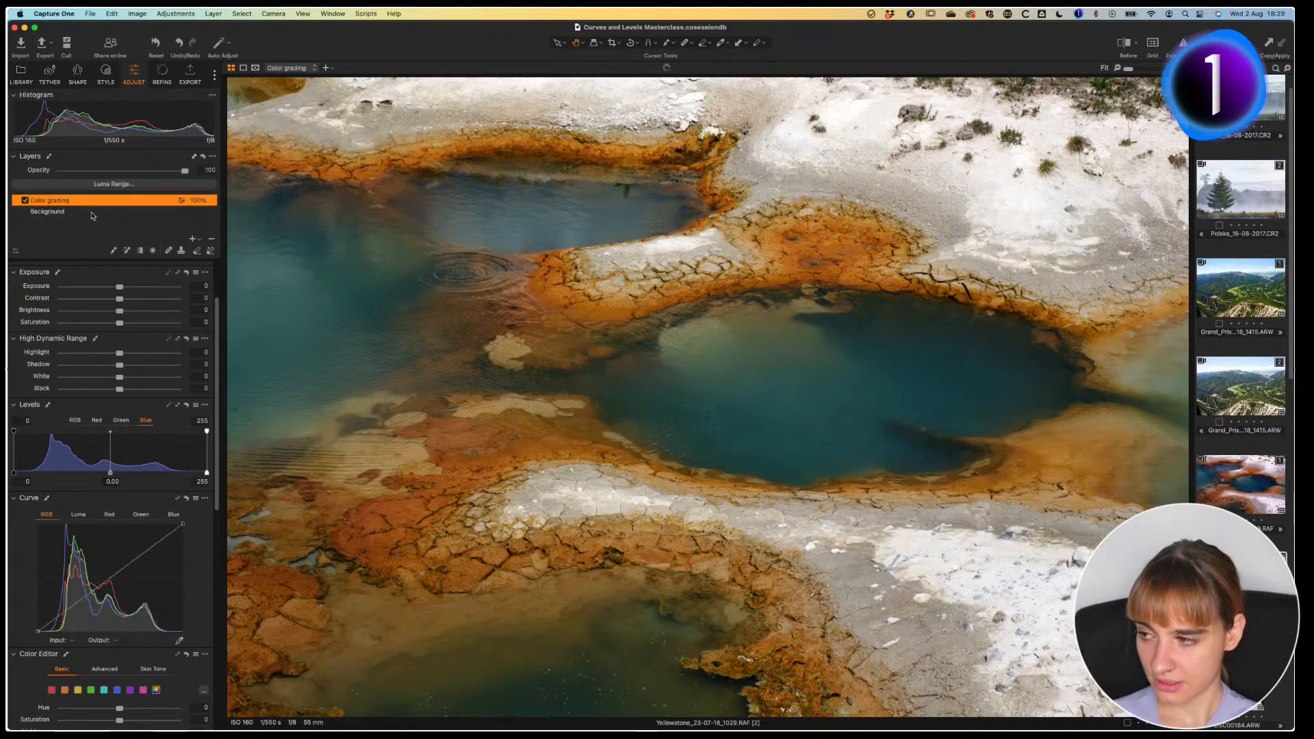
# Step: Use 3-Way Color Balance to push shadows and highlights toward blue and midtones toward red, and compare both variants side by side in full screen
pyautogui.moveTo(218, 397); pyautogui.dragTo(217, 573)
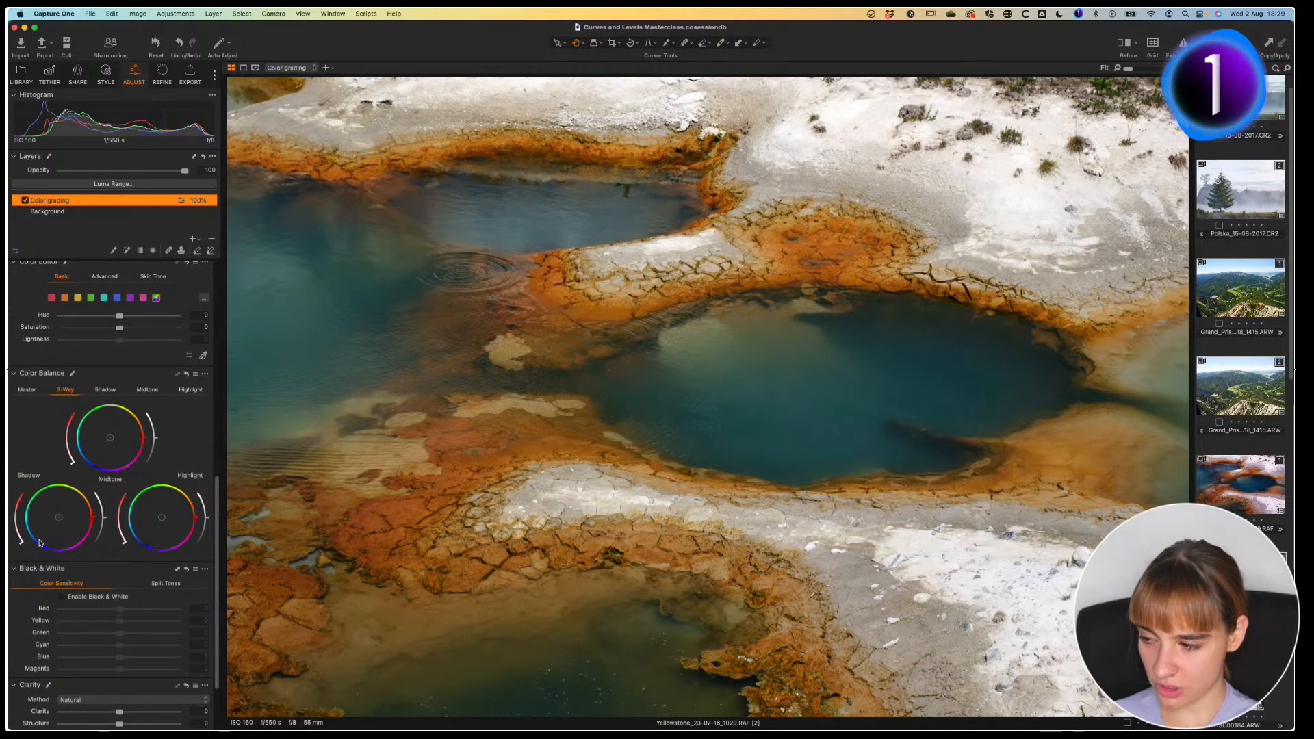
pyautogui.moveTo(59, 518); pyautogui.dragTo(48, 533)
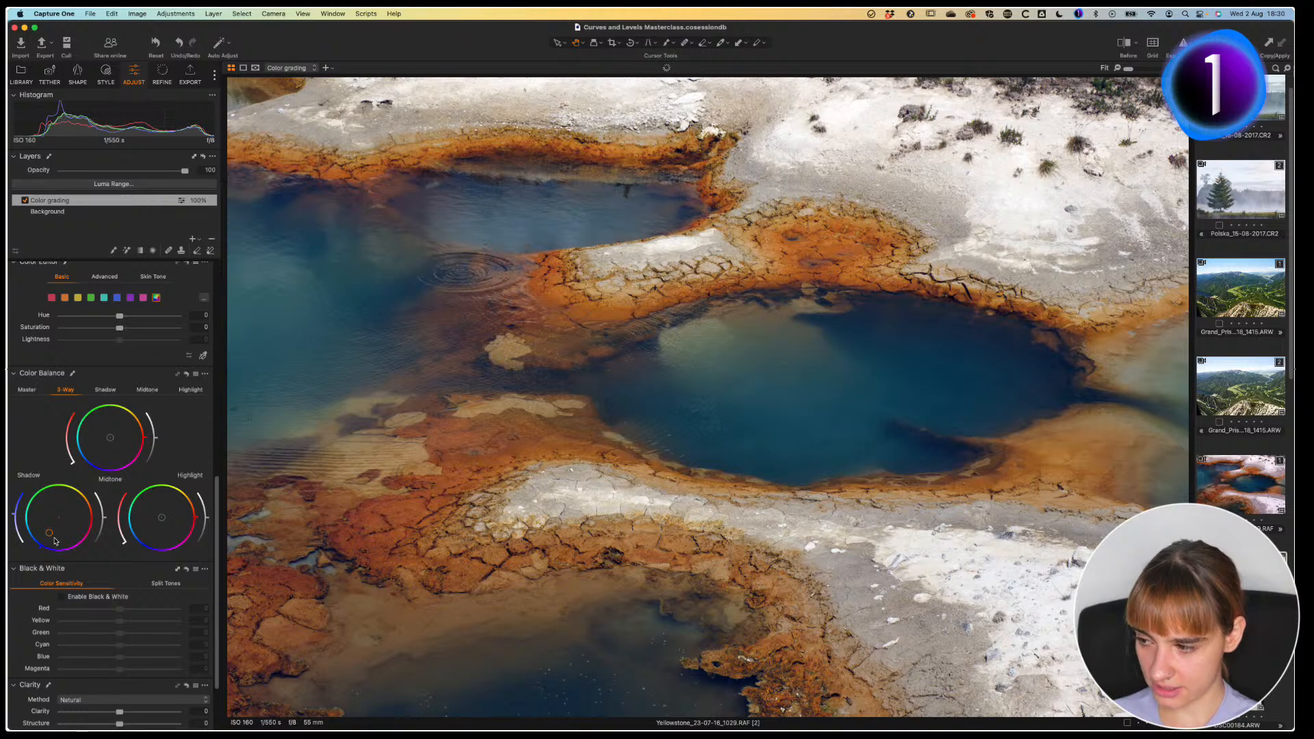
pyautogui.moveTo(167, 536)
pyautogui.mouseDown()
pyautogui.moveTo(146, 532)
pyautogui.moveTo(156, 523)
pyautogui.mouseUp()
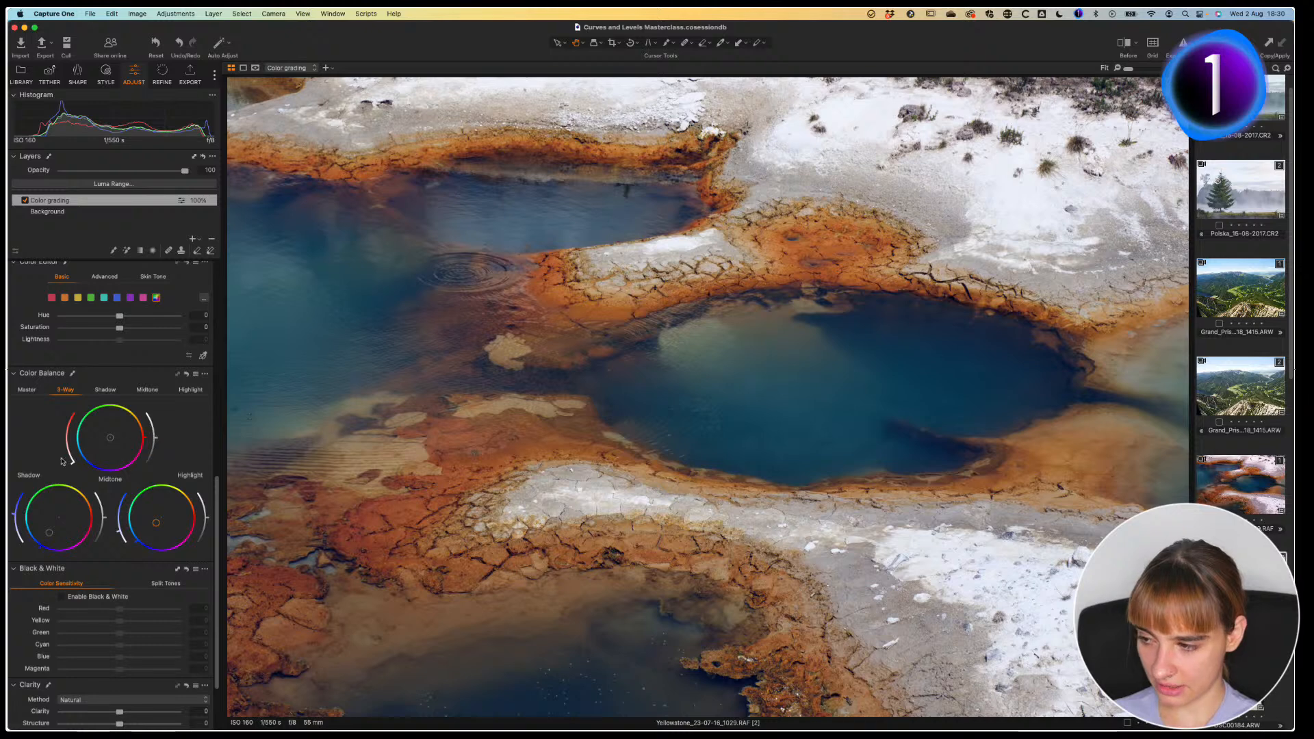
pyautogui.moveTo(75, 463); pyautogui.dragTo(66, 450)
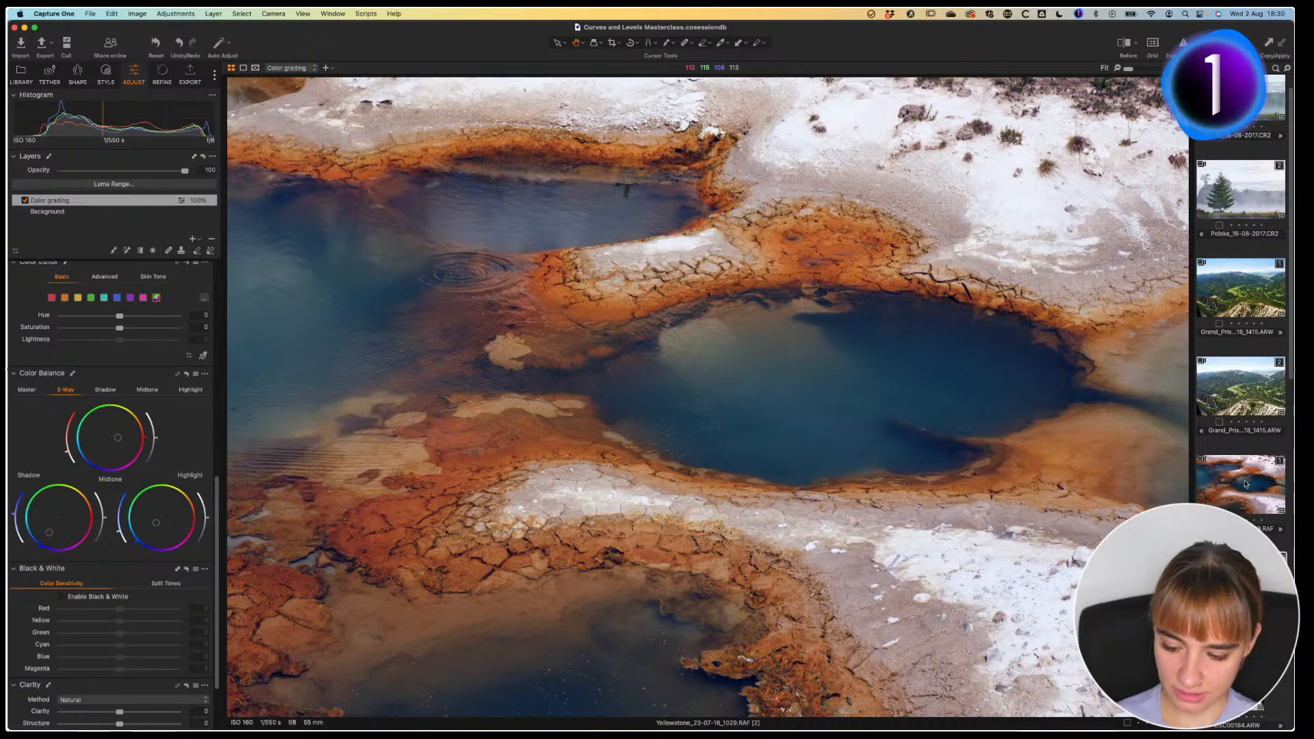
pyautogui.keyDown('super'); pyautogui.click(1247, 483); pyautogui.keyUp('super')
pyautogui.press('f')
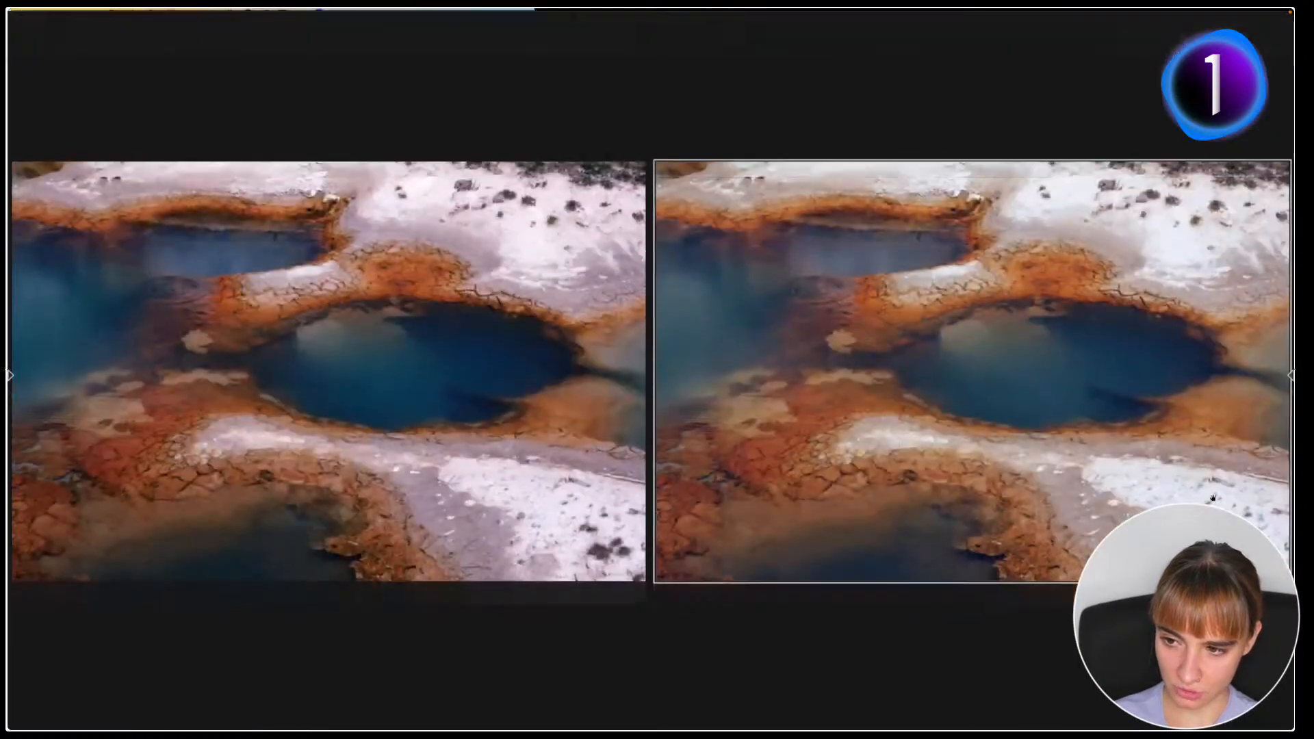
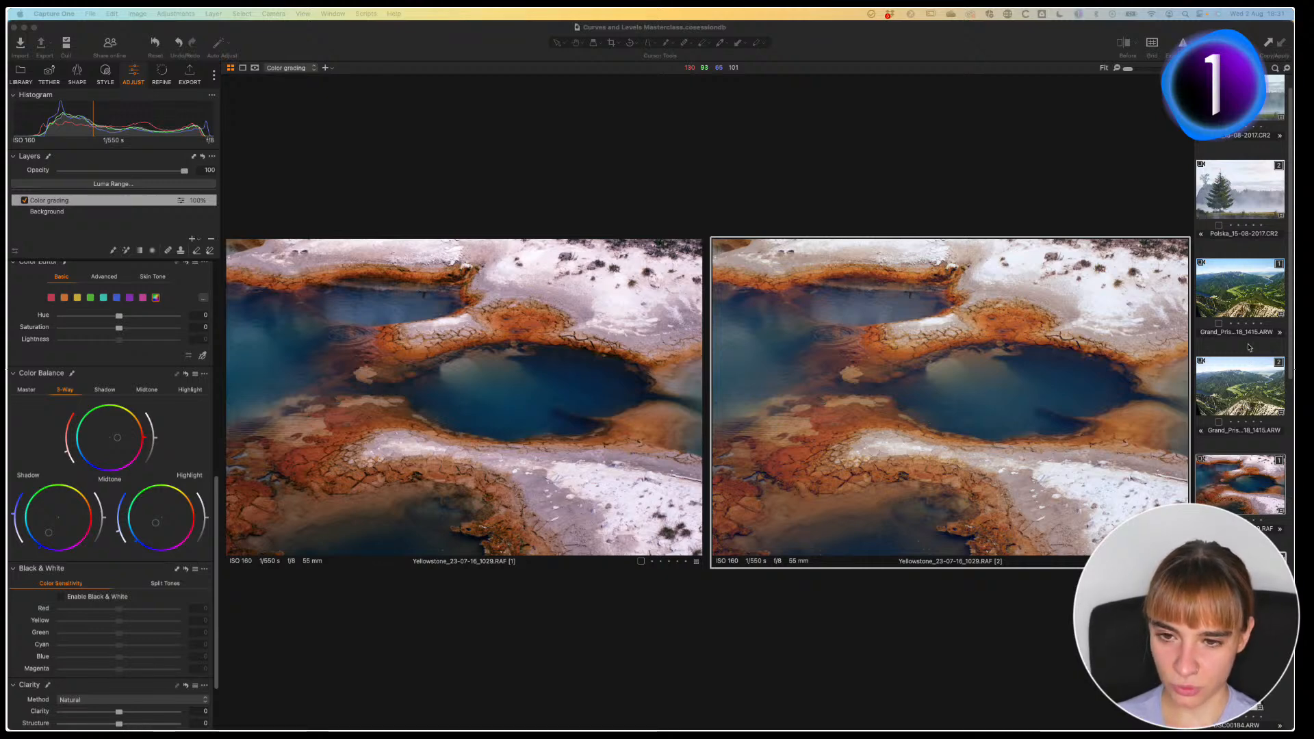
# Step: Open the first variant of the misty spruce photo, Polska_15-08-2017.CR2, for Levels adjustments
pyautogui.click(1241, 290)
pyautogui.click(1242, 205)
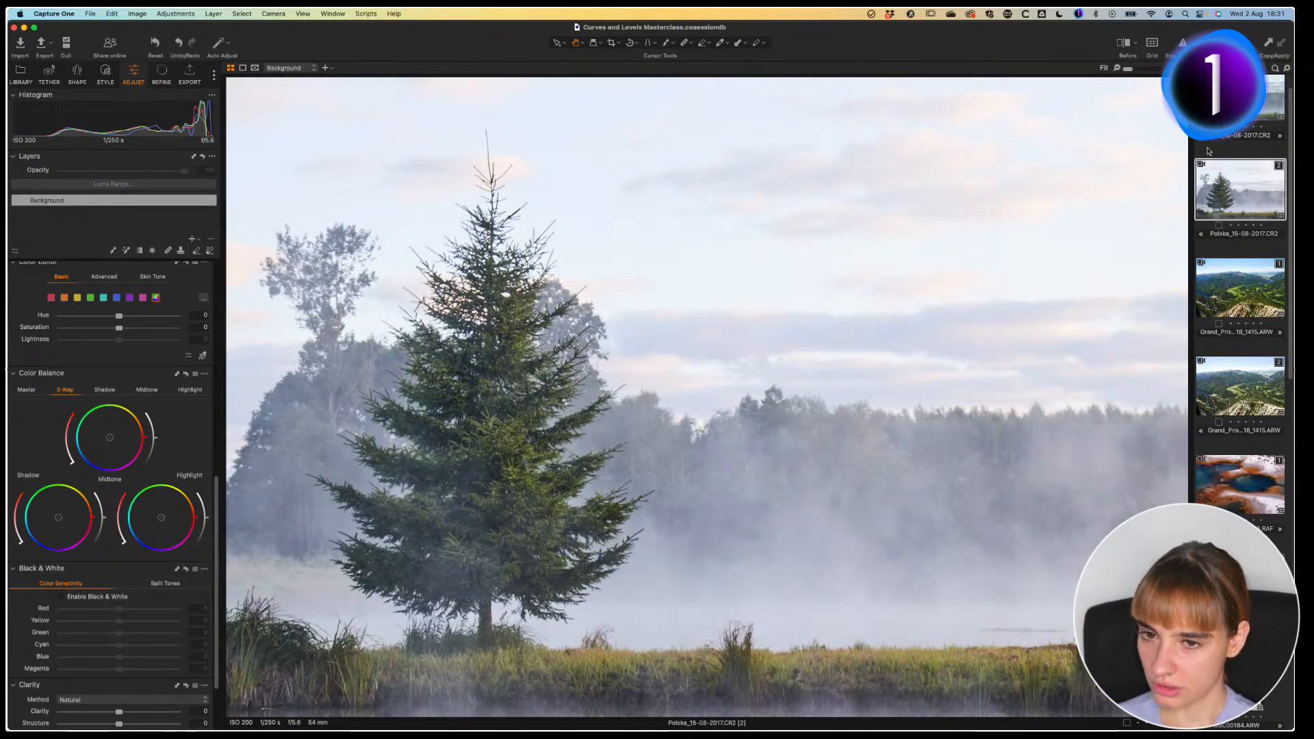
pyautogui.press('Left')
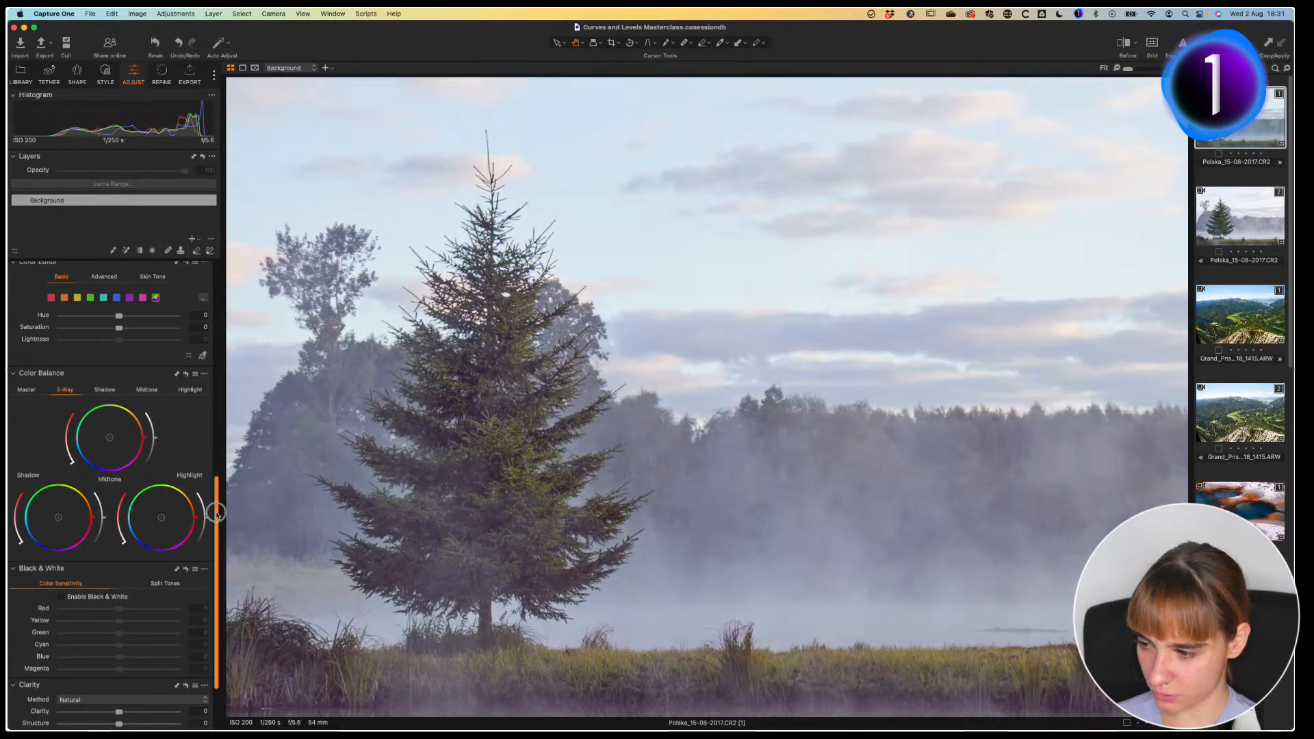
pyautogui.scroll(1, 215, 508)
pyautogui.moveTo(215, 508); pyautogui.dragTo(212, 344)
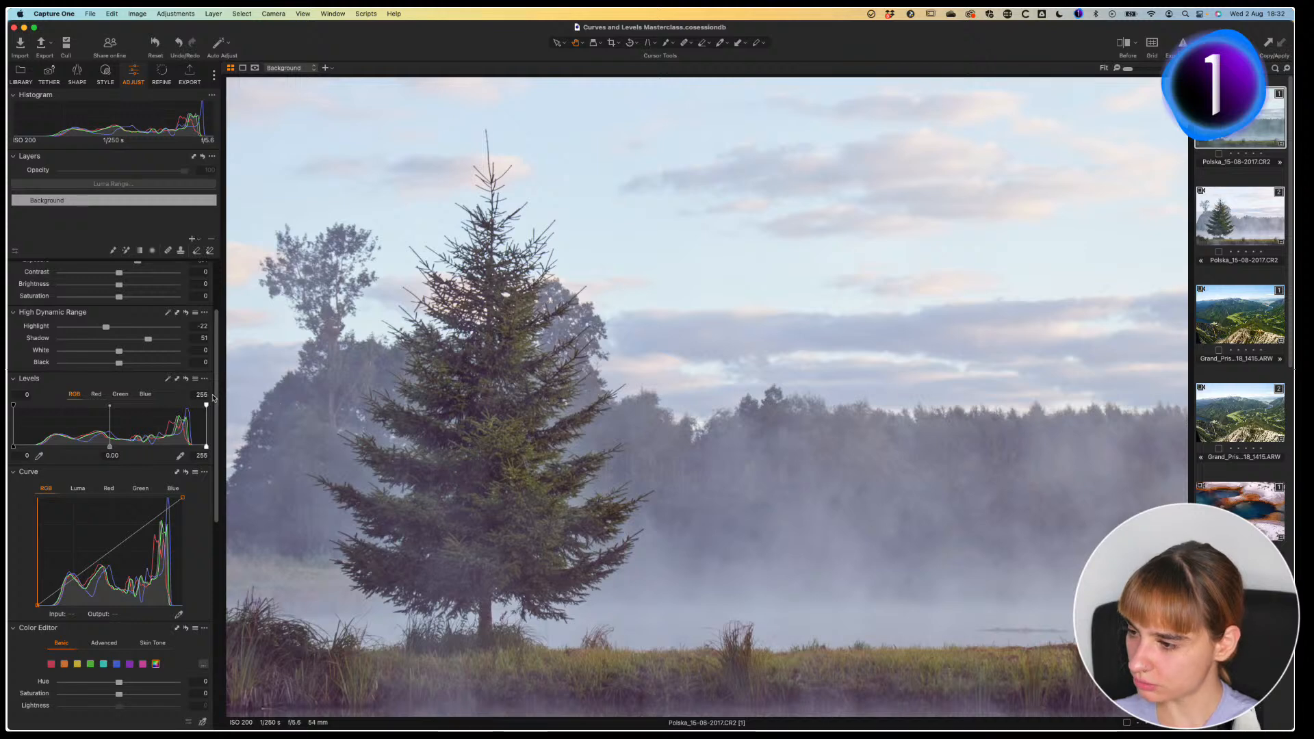
pyautogui.scroll(3, 214, 384)
# Step: Try RGB Levels input points of 22 for black and 238 for white, and return them to 0 and 255
pyautogui.moveTo(13, 466); pyautogui.dragTo(25, 471)
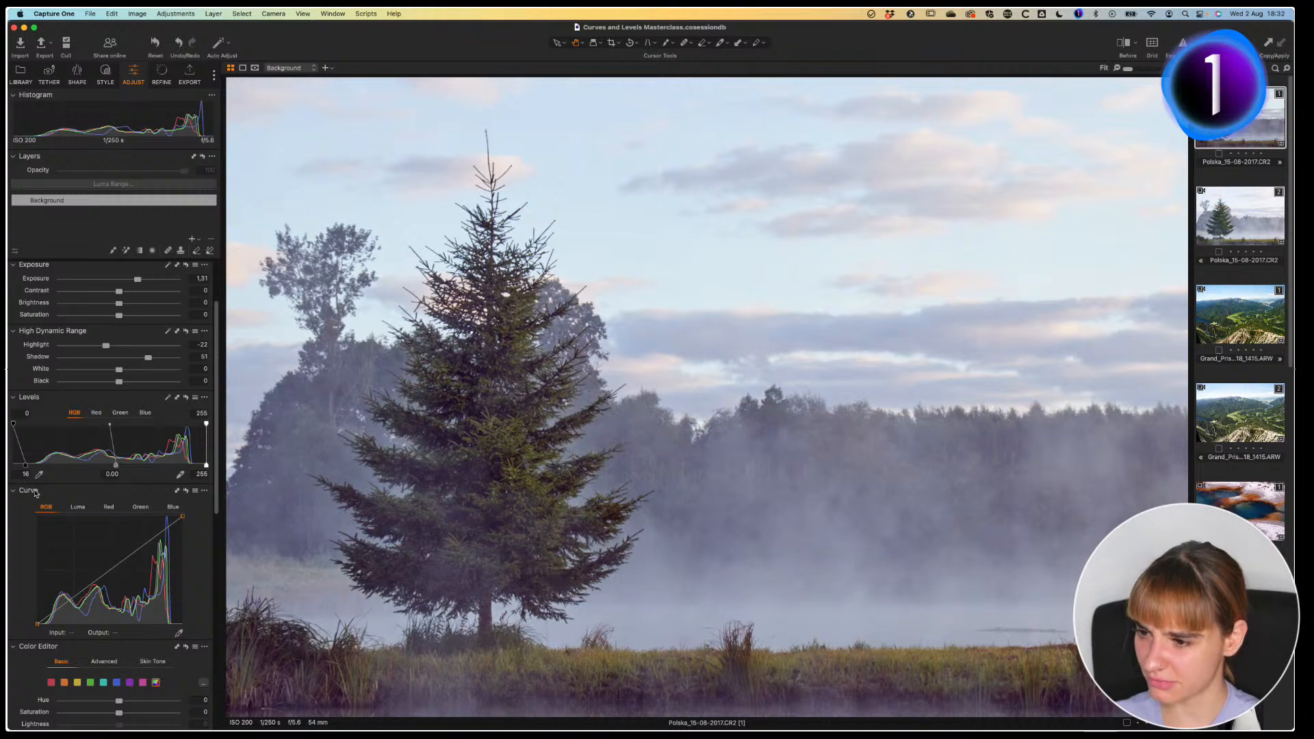
pyautogui.moveTo(26, 469); pyautogui.dragTo(27, 468)
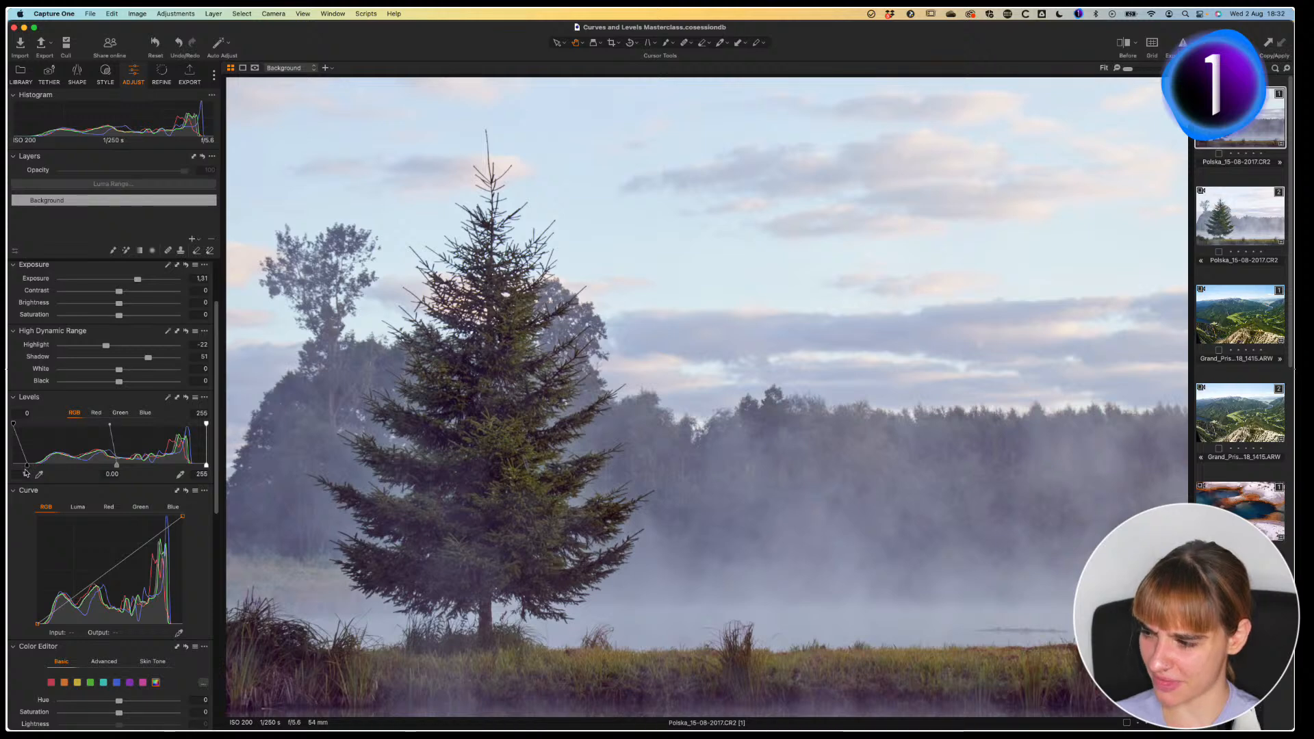
pyautogui.moveTo(205, 466); pyautogui.dragTo(187, 474)
pyautogui.moveTo(26, 465); pyautogui.dragTo(31, 468)
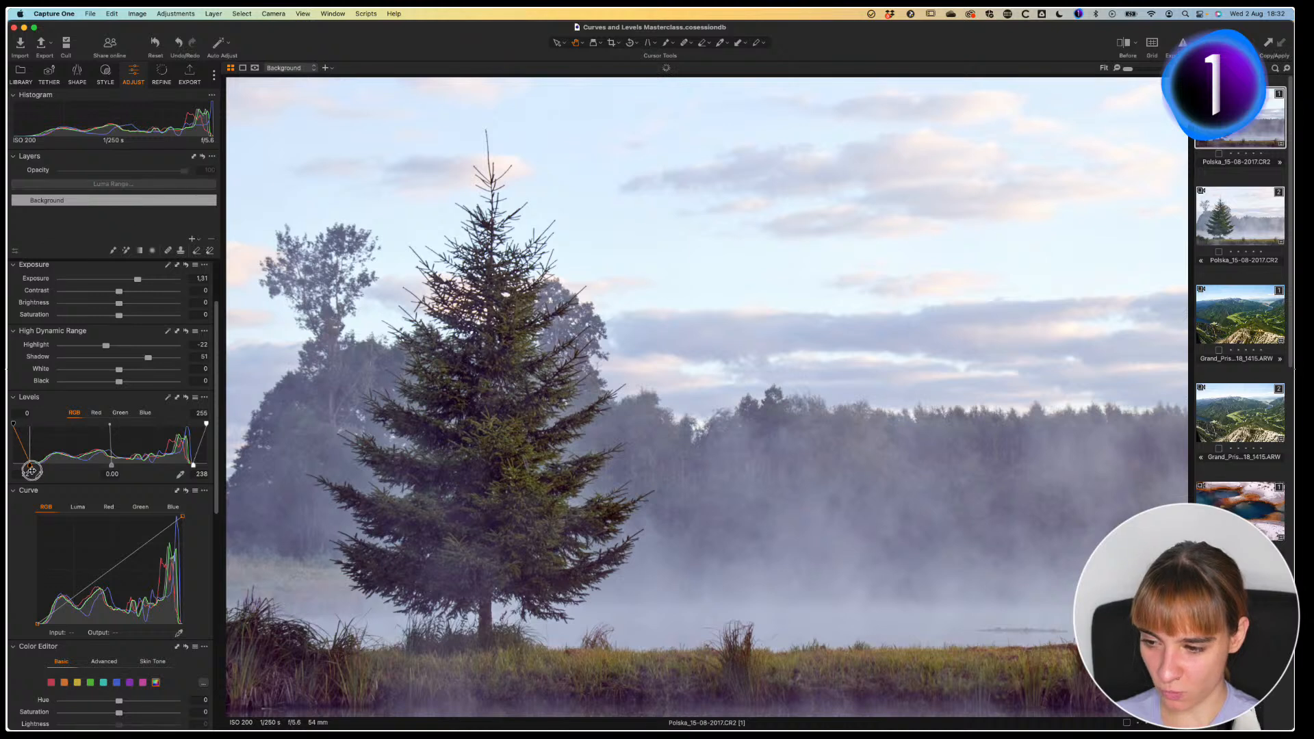
pyautogui.click(39, 473)
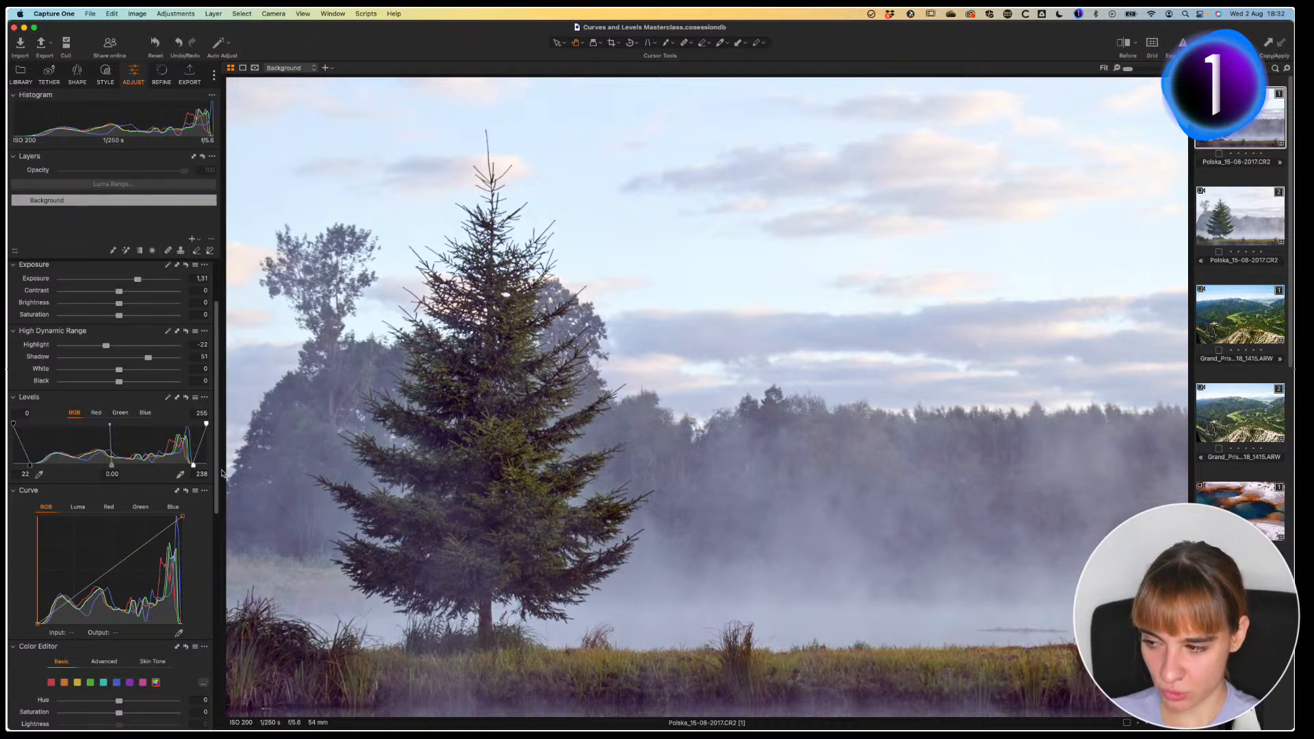
pyautogui.moveTo(194, 466); pyautogui.dragTo(210, 468)
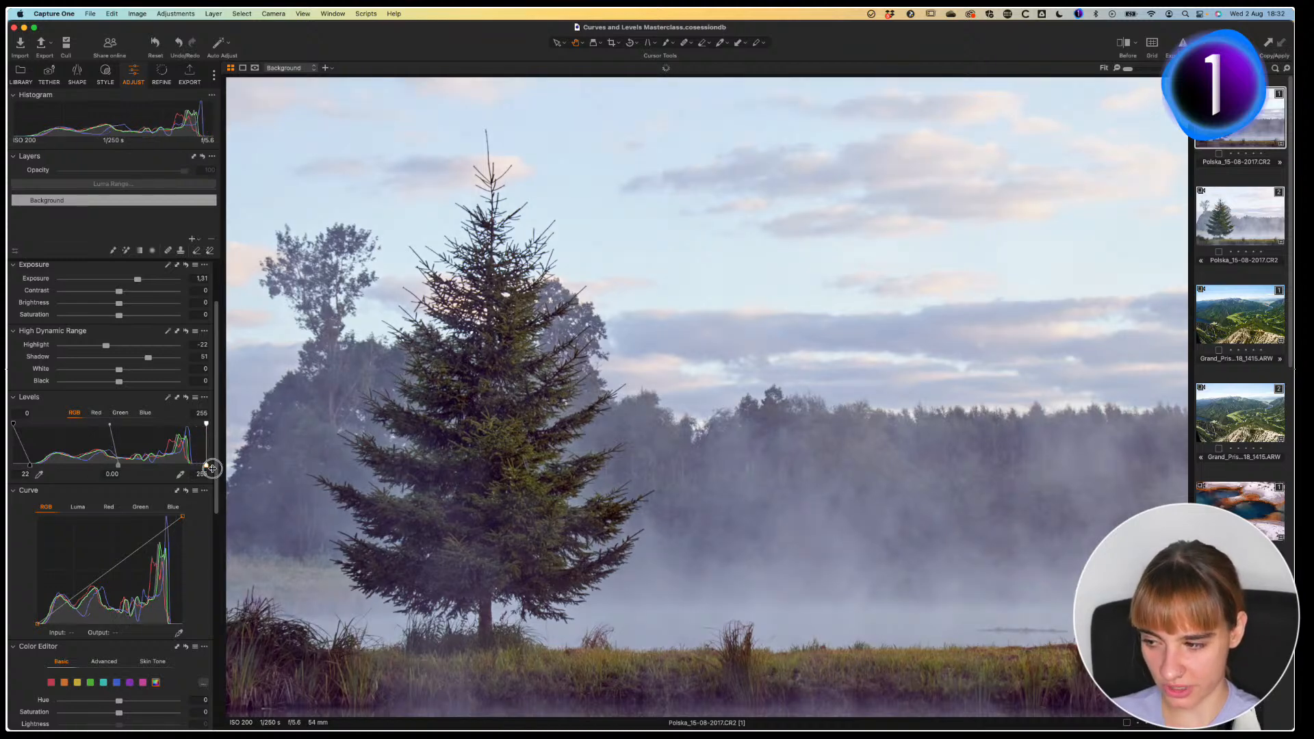
pyautogui.moveTo(30, 467); pyautogui.dragTo(13, 466)
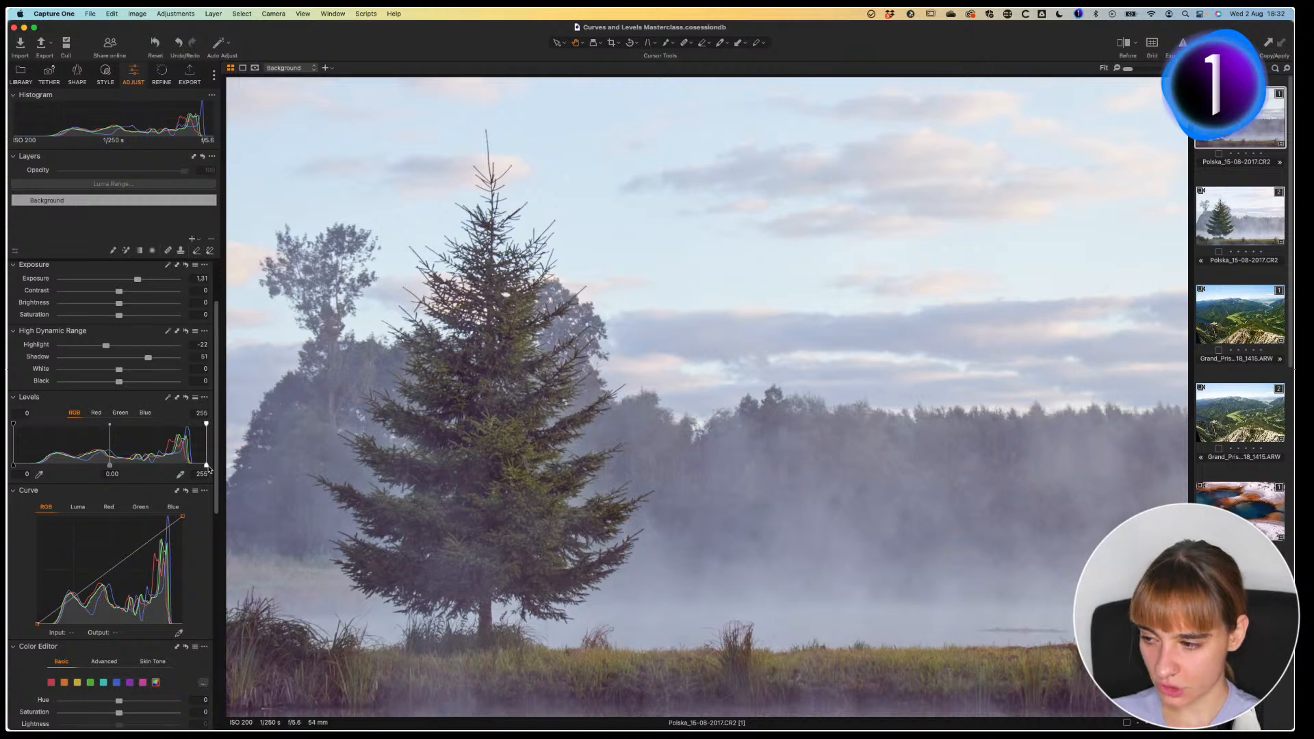
# Step: Set the RGB Levels input range to 27–236, raise the output black to 10, and lower the output white slightly
pyautogui.moveTo(207, 468); pyautogui.dragTo(191, 469)
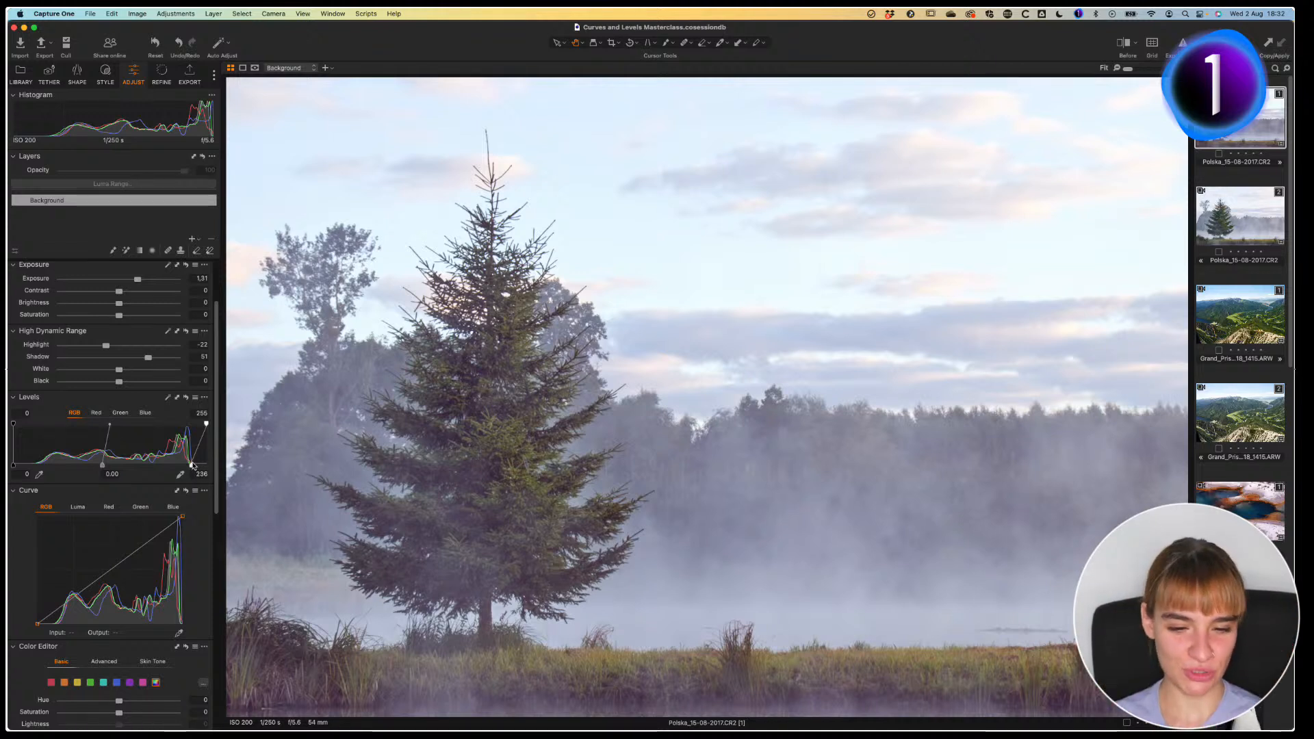
pyautogui.moveTo(13, 466)
pyautogui.mouseDown()
pyautogui.moveTo(34, 480)
pyautogui.moveTo(34, 469)
pyautogui.mouseUp()
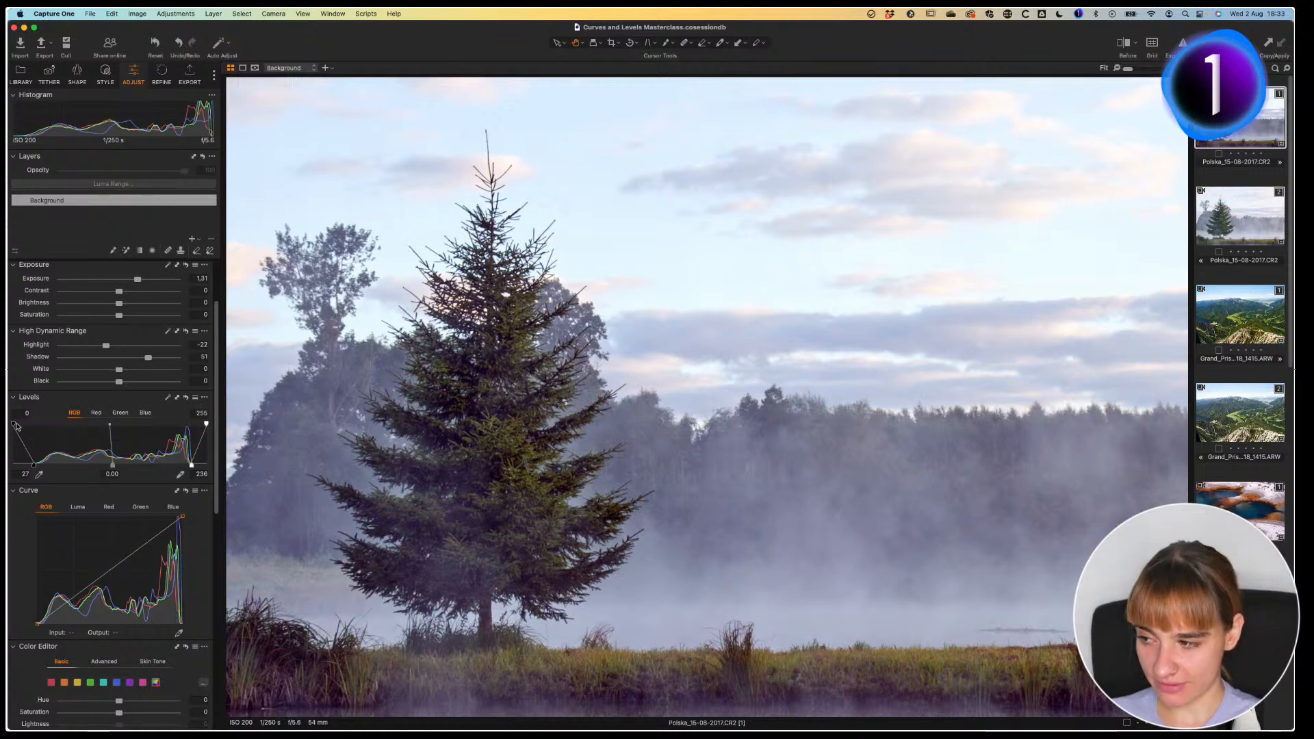
pyautogui.moveTo(15, 425)
pyautogui.mouseDown()
pyautogui.moveTo(33, 425)
pyautogui.moveTo(15, 424)
pyautogui.mouseUp()
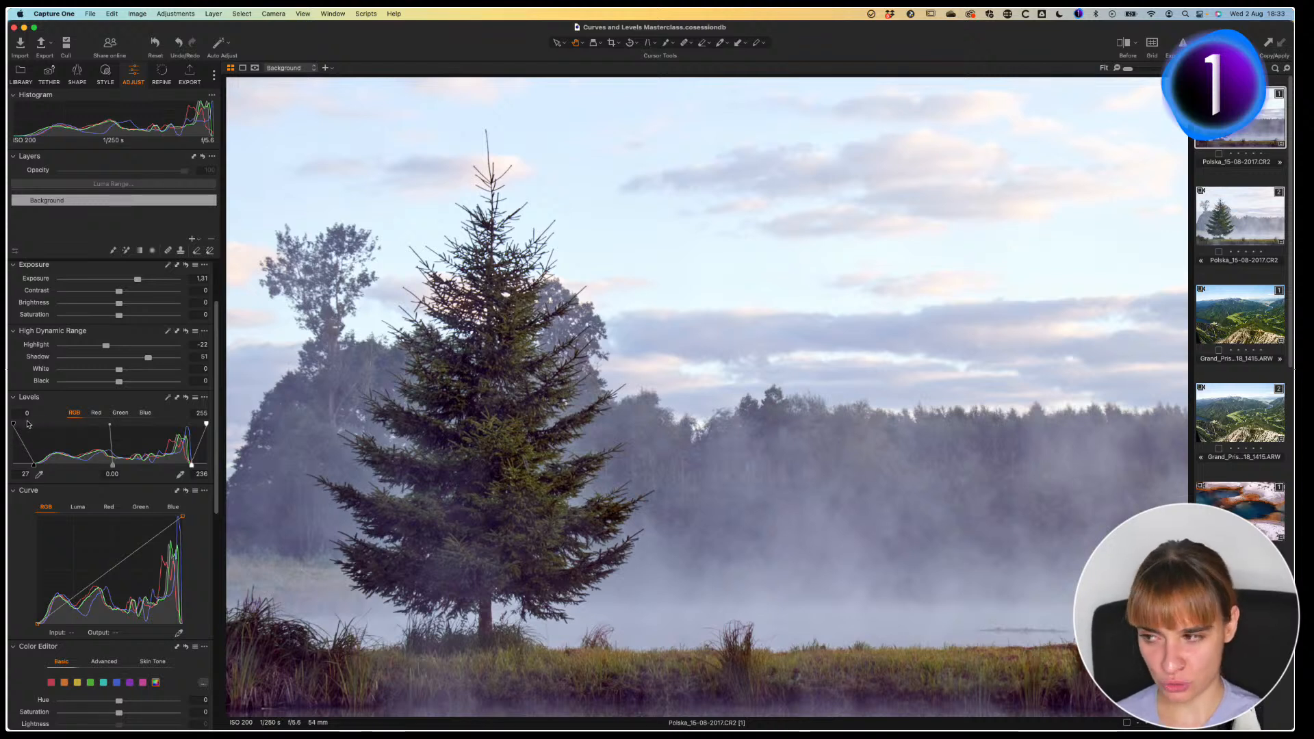
pyautogui.moveTo(12, 426); pyautogui.dragTo(21, 423)
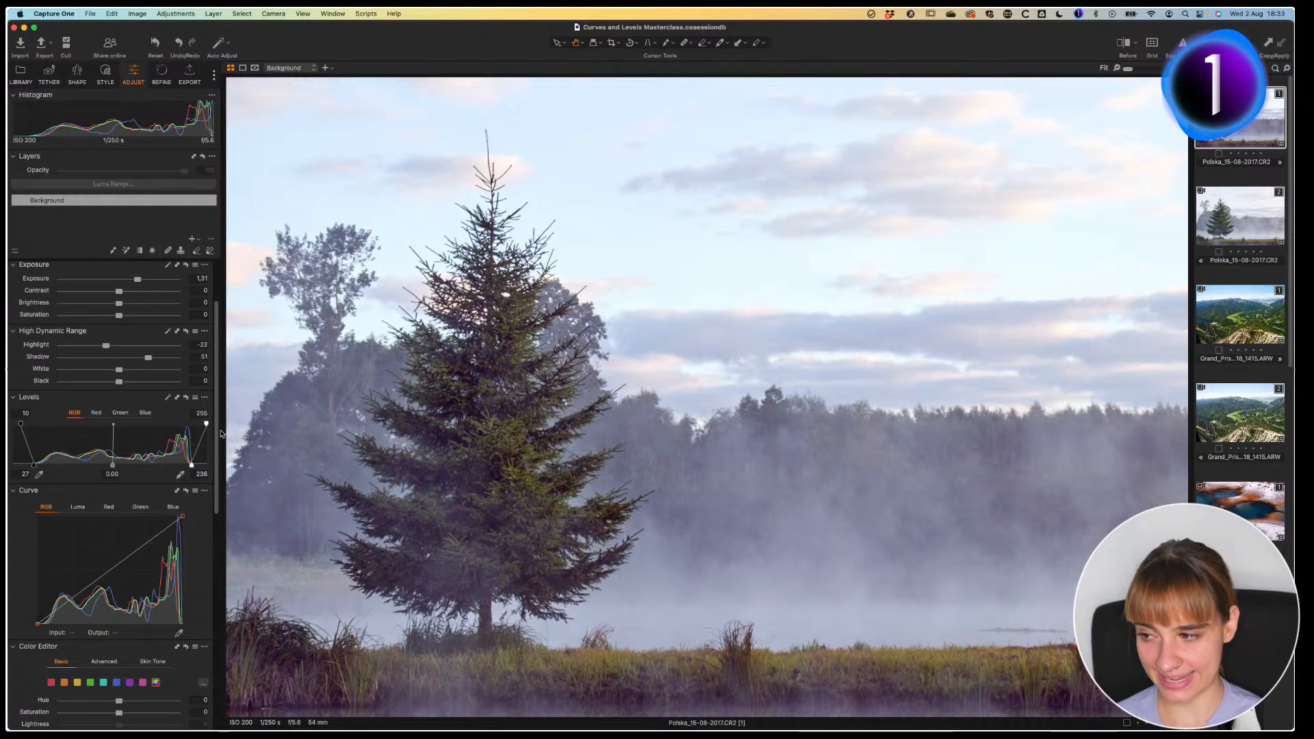
pyautogui.moveTo(207, 423); pyautogui.dragTo(197, 424)
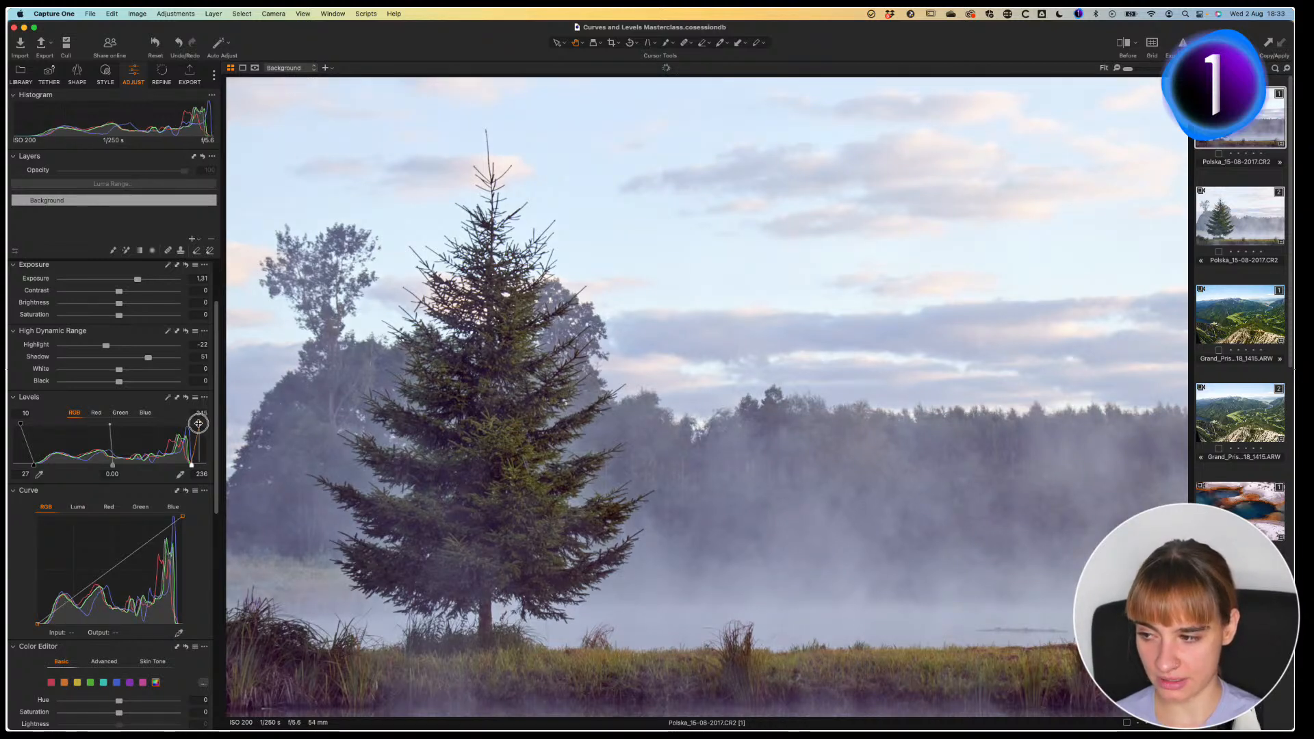